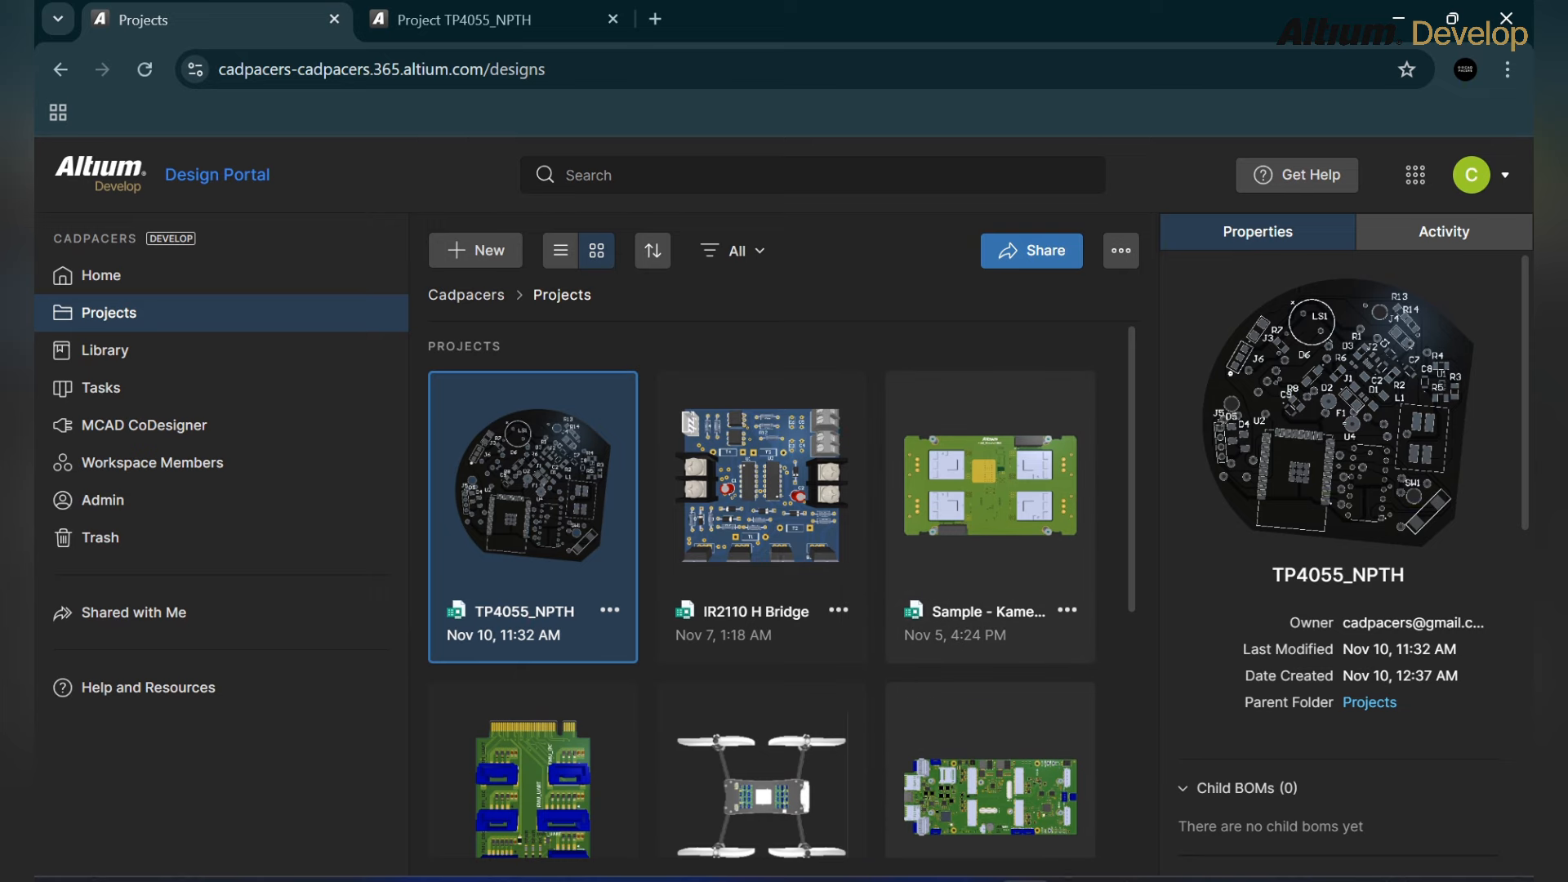
# Step: Switch to the TP4055_NPTH project page to view its MCU.SchDoc schematic
pyautogui.scroll(-3, 990, 523)
pyautogui.scroll(3, 990, 523)
pyautogui.click(491, 20)
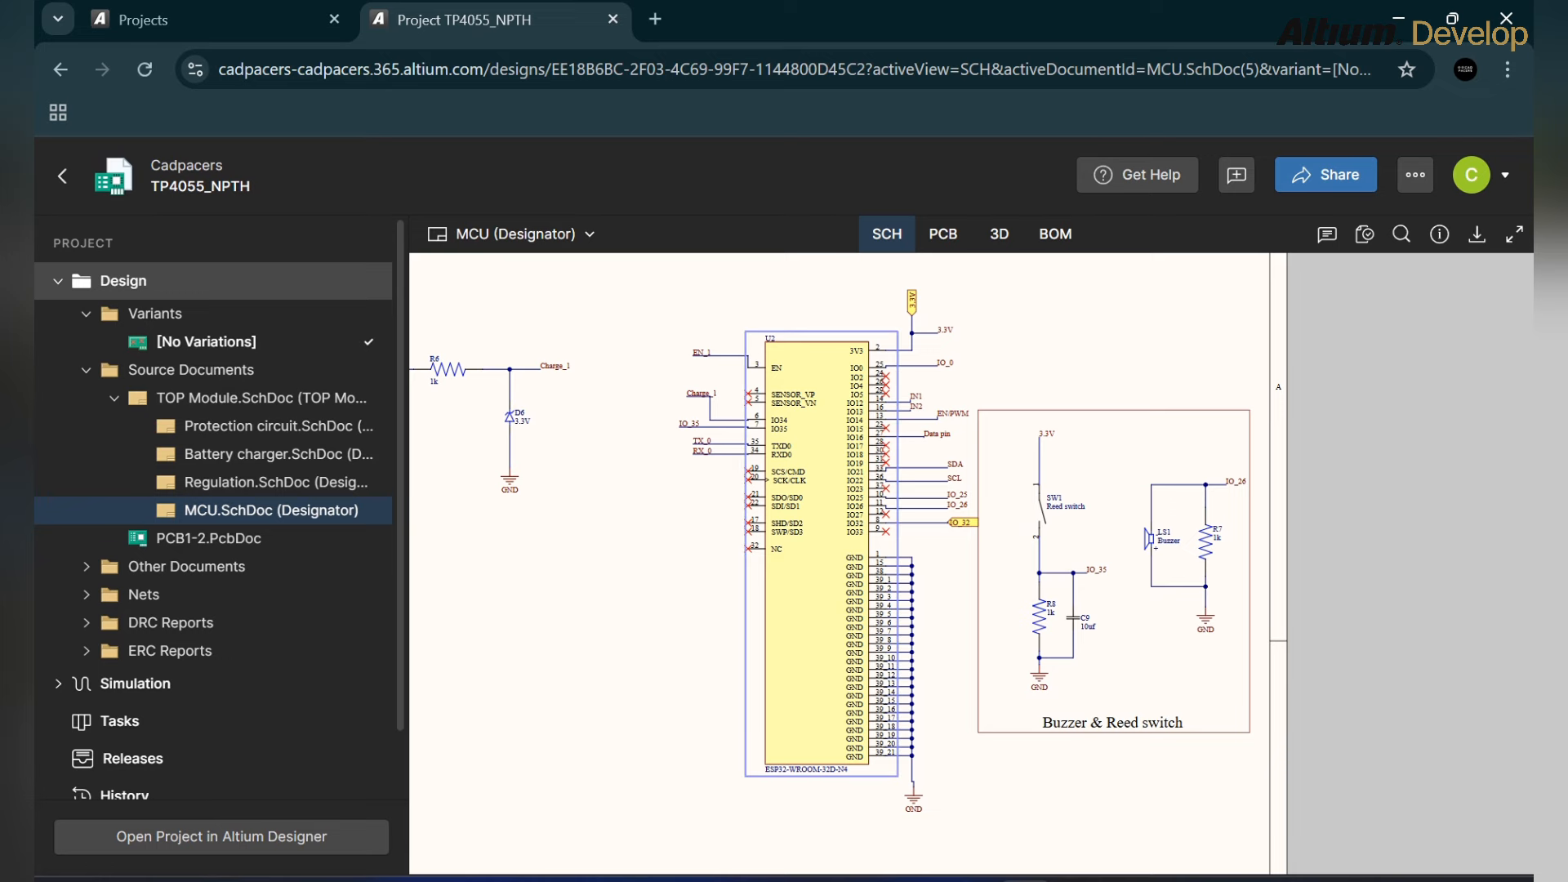
# Step: Launch the TP4055_NPTH project in Altium Designer Develop from the web viewer
pyautogui.click(221, 836)
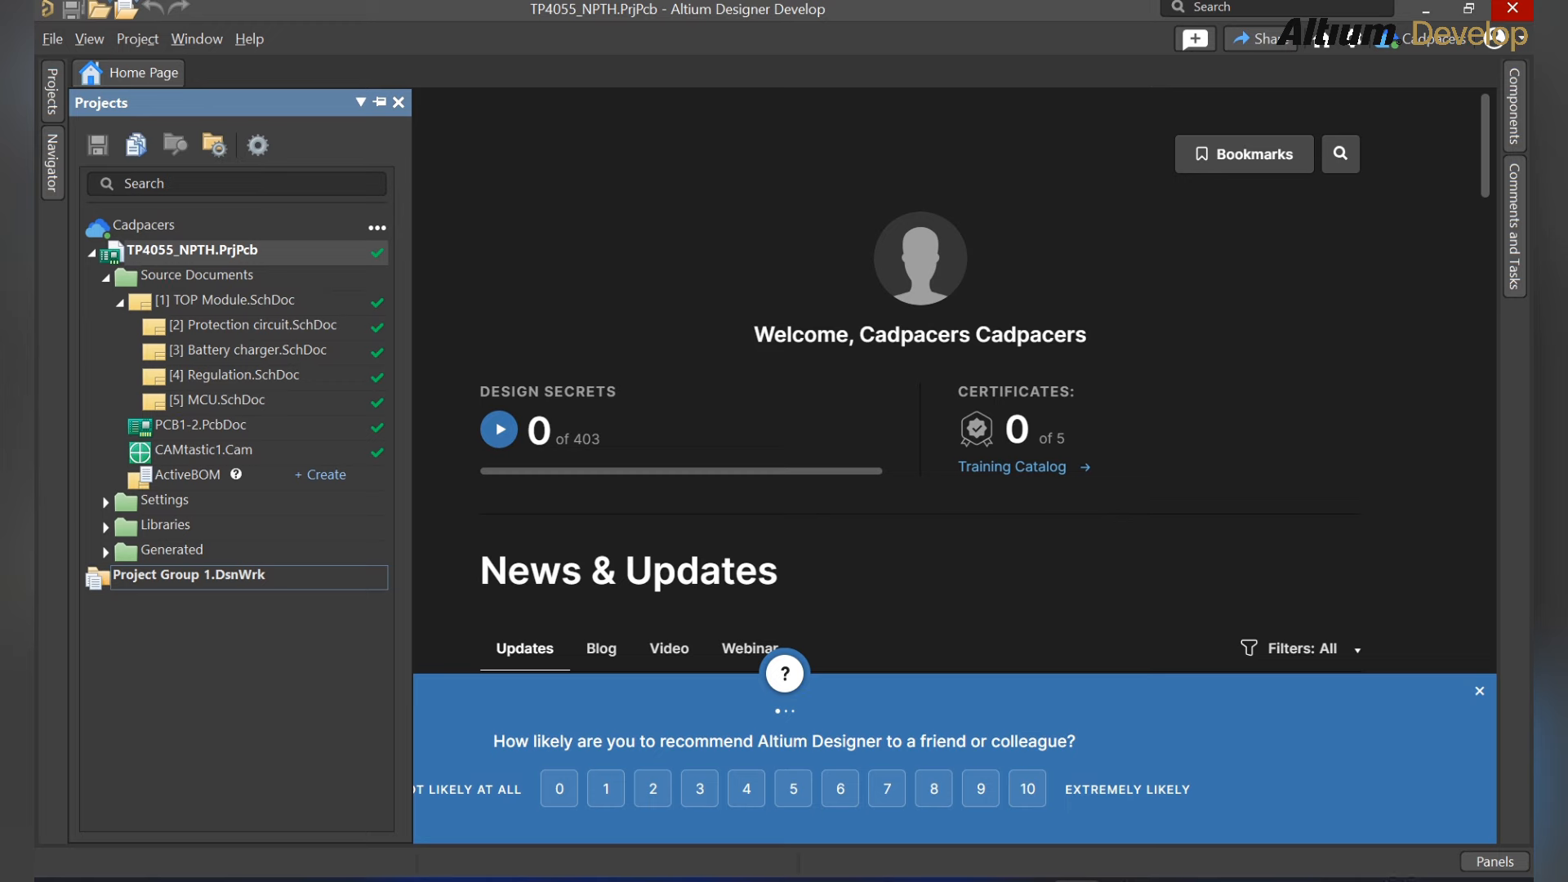
# Step: Open the Protection circuit, Battery charger, Regulation and MCU schematics, then collapse the source documents branch
pyautogui.doubleClick(253, 326)
pyautogui.doubleClick(248, 351)
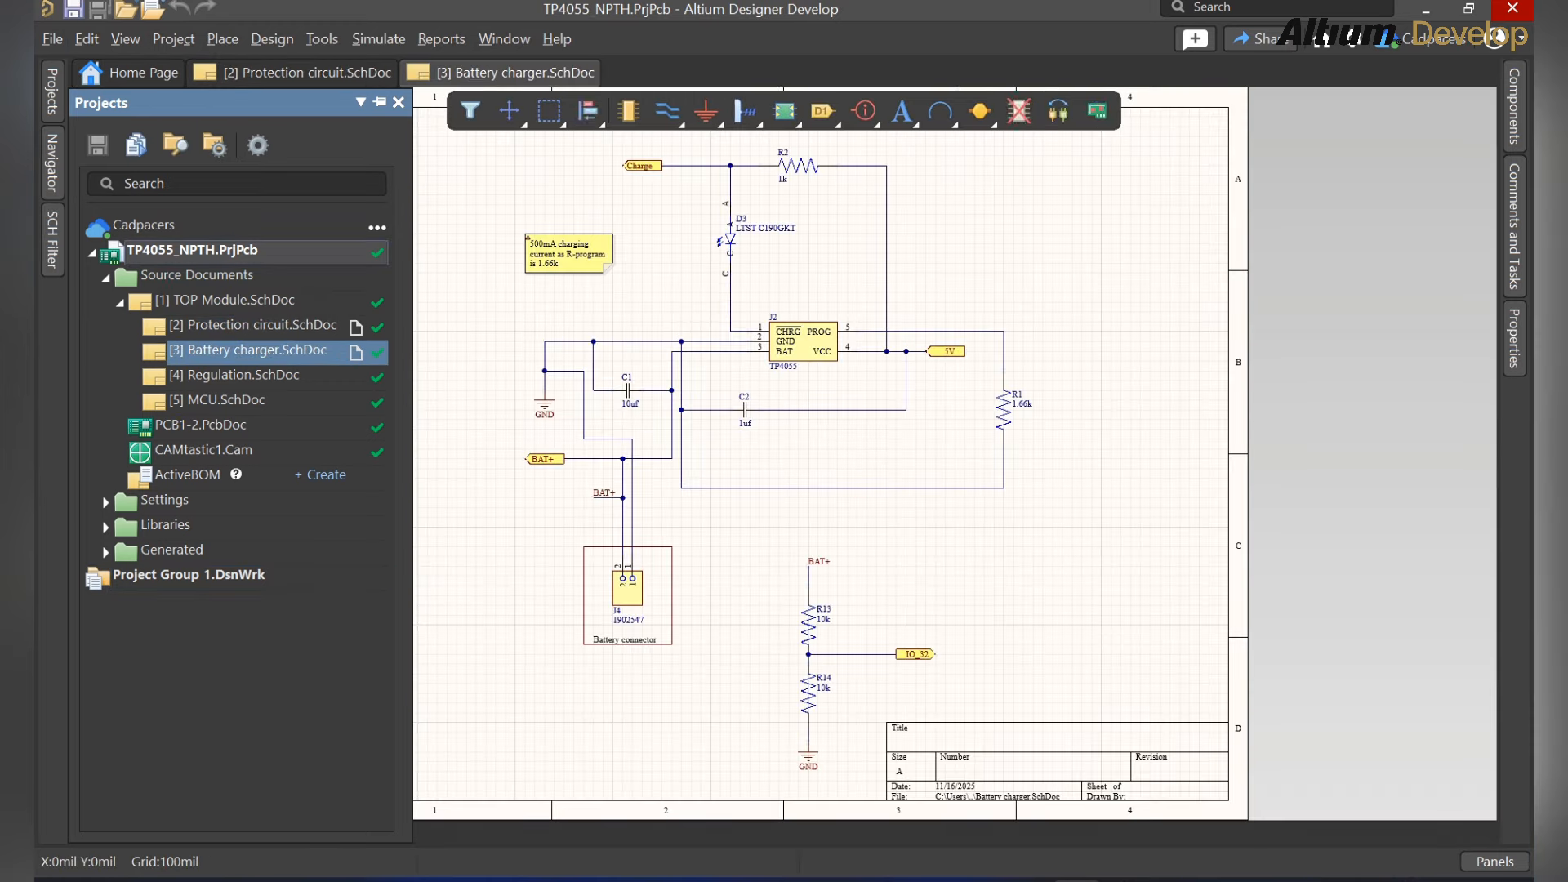
pyautogui.doubleClick(243, 376)
pyautogui.doubleClick(225, 401)
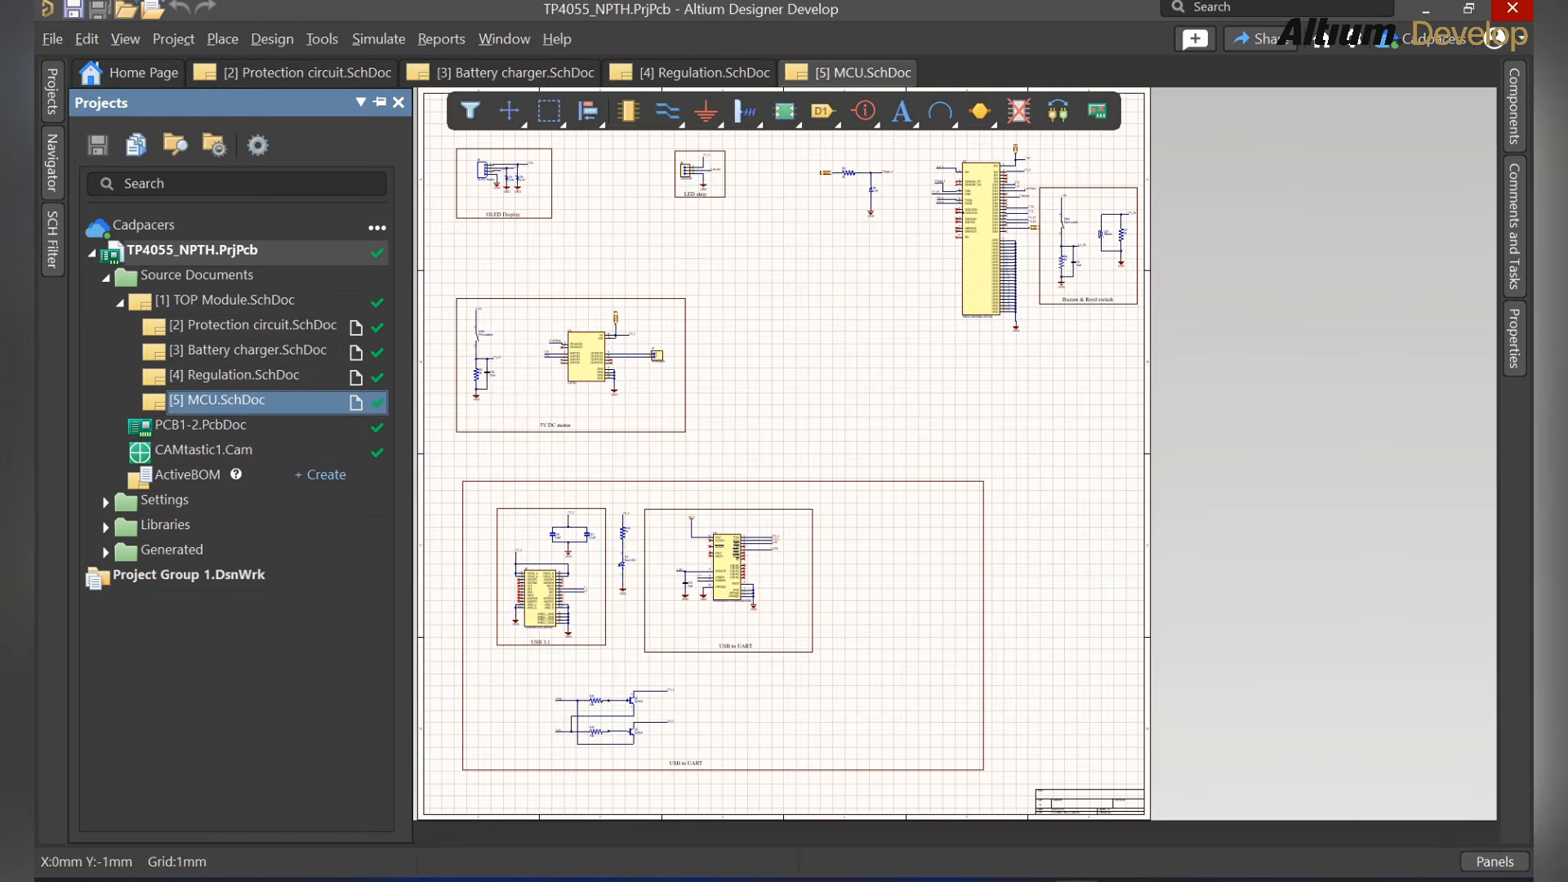
pyautogui.click(106, 278)
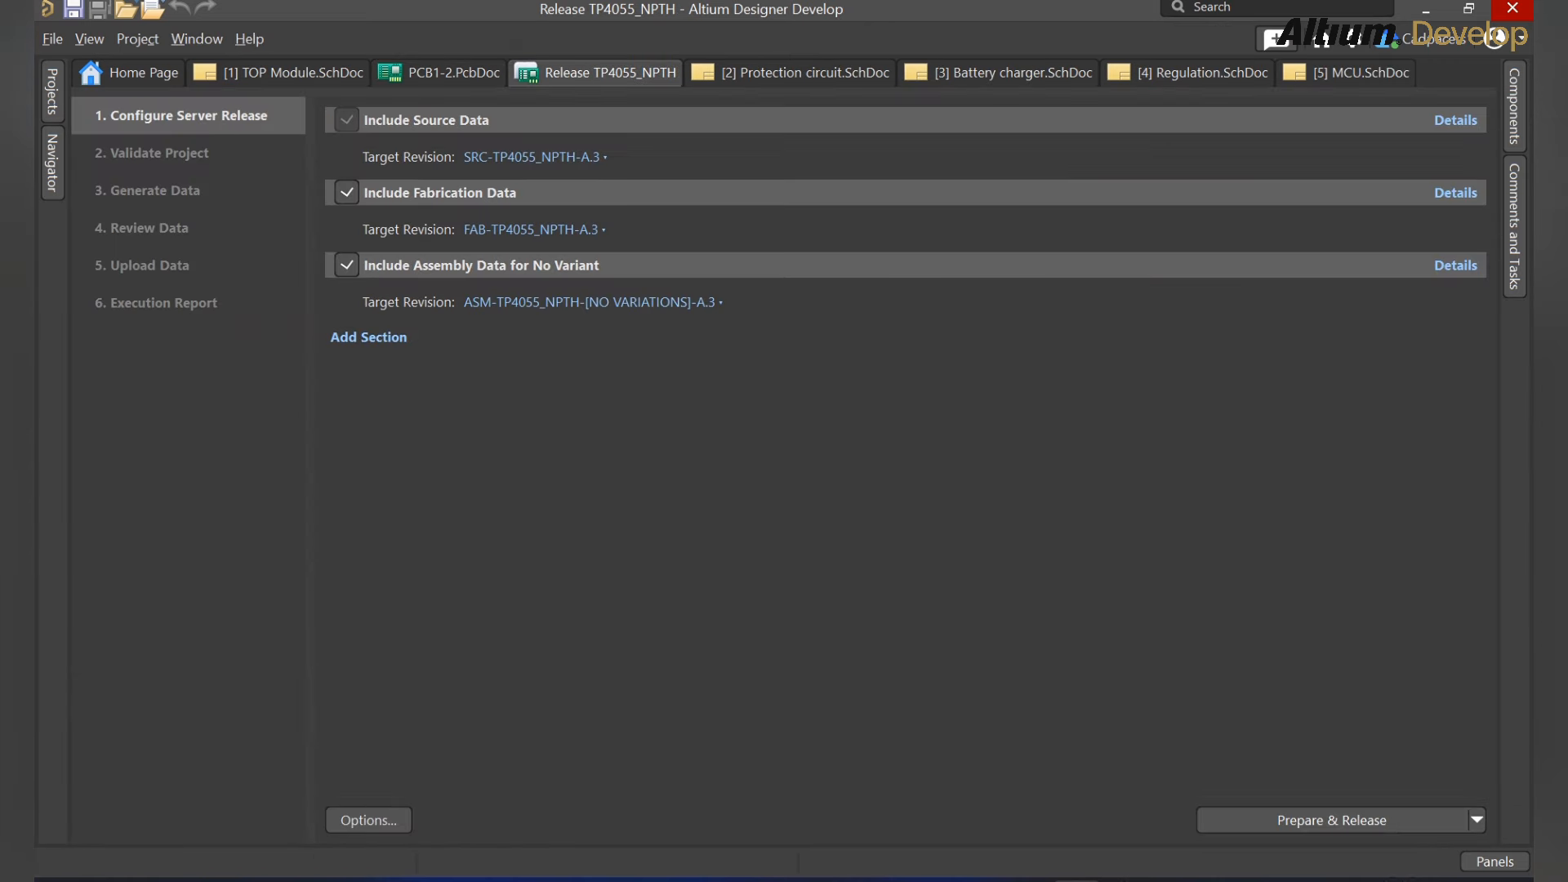
# Step: Run Prepare & Release to generate the A.3 source, fabrication and assembly release data
pyautogui.click(1332, 820)
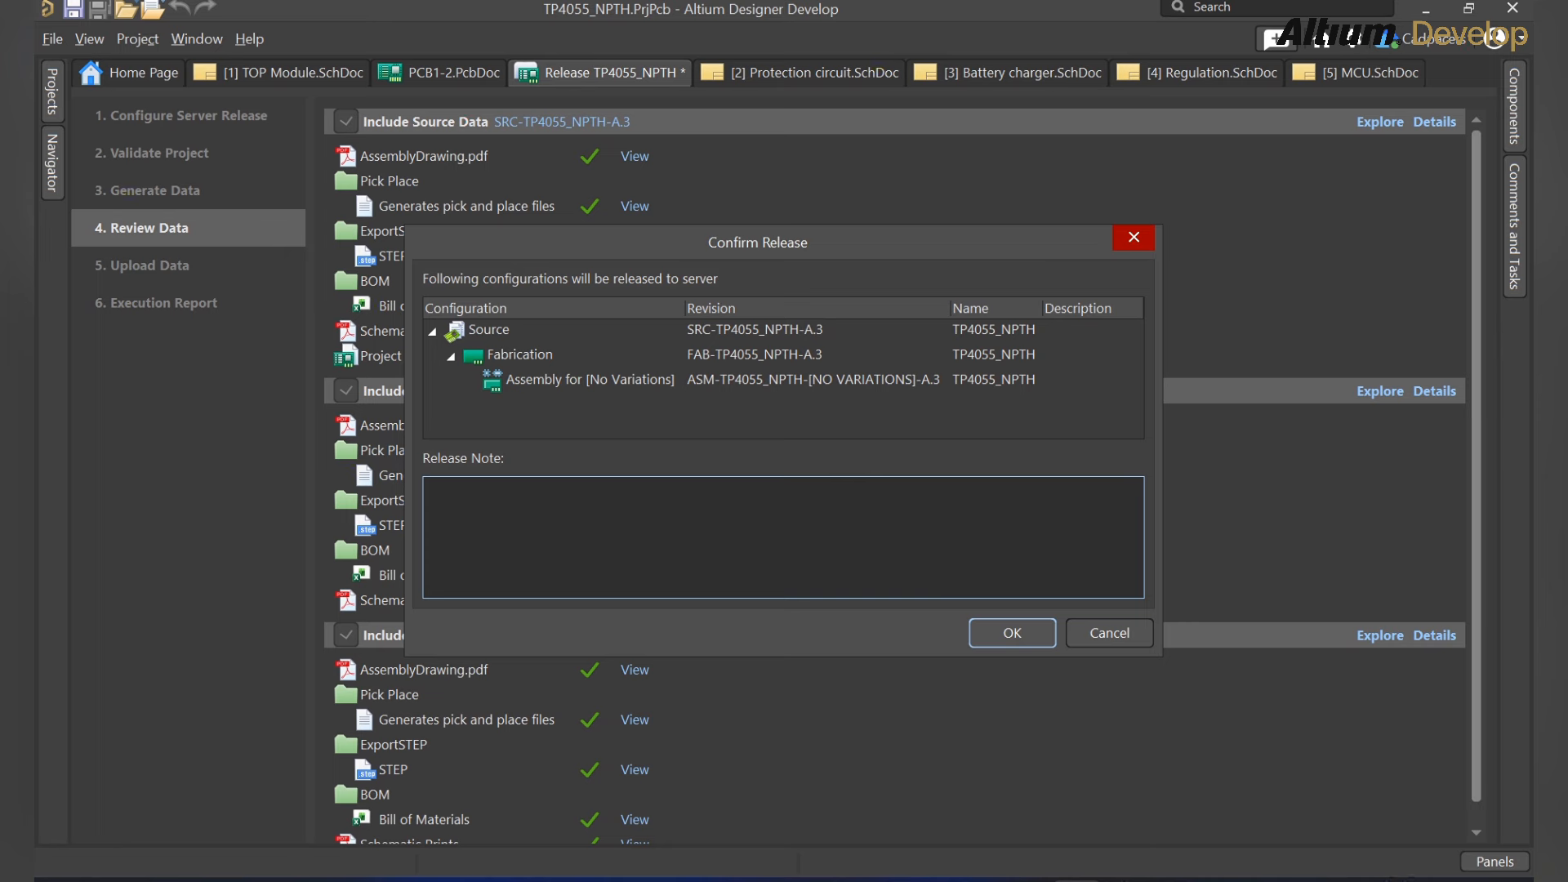
# Step: Write the release note 'Hi! Hope you are doing good. It's the officila release. Thanks' and confirm
pyautogui.write('Hi!')
pyautogui.press('Return')
pyautogui.press('Return')
pyautogui.write('Hope you are doing good.')
pyautogui.press('Return')
pyautogui.press('Return')
pyautogui.write("It's the o")
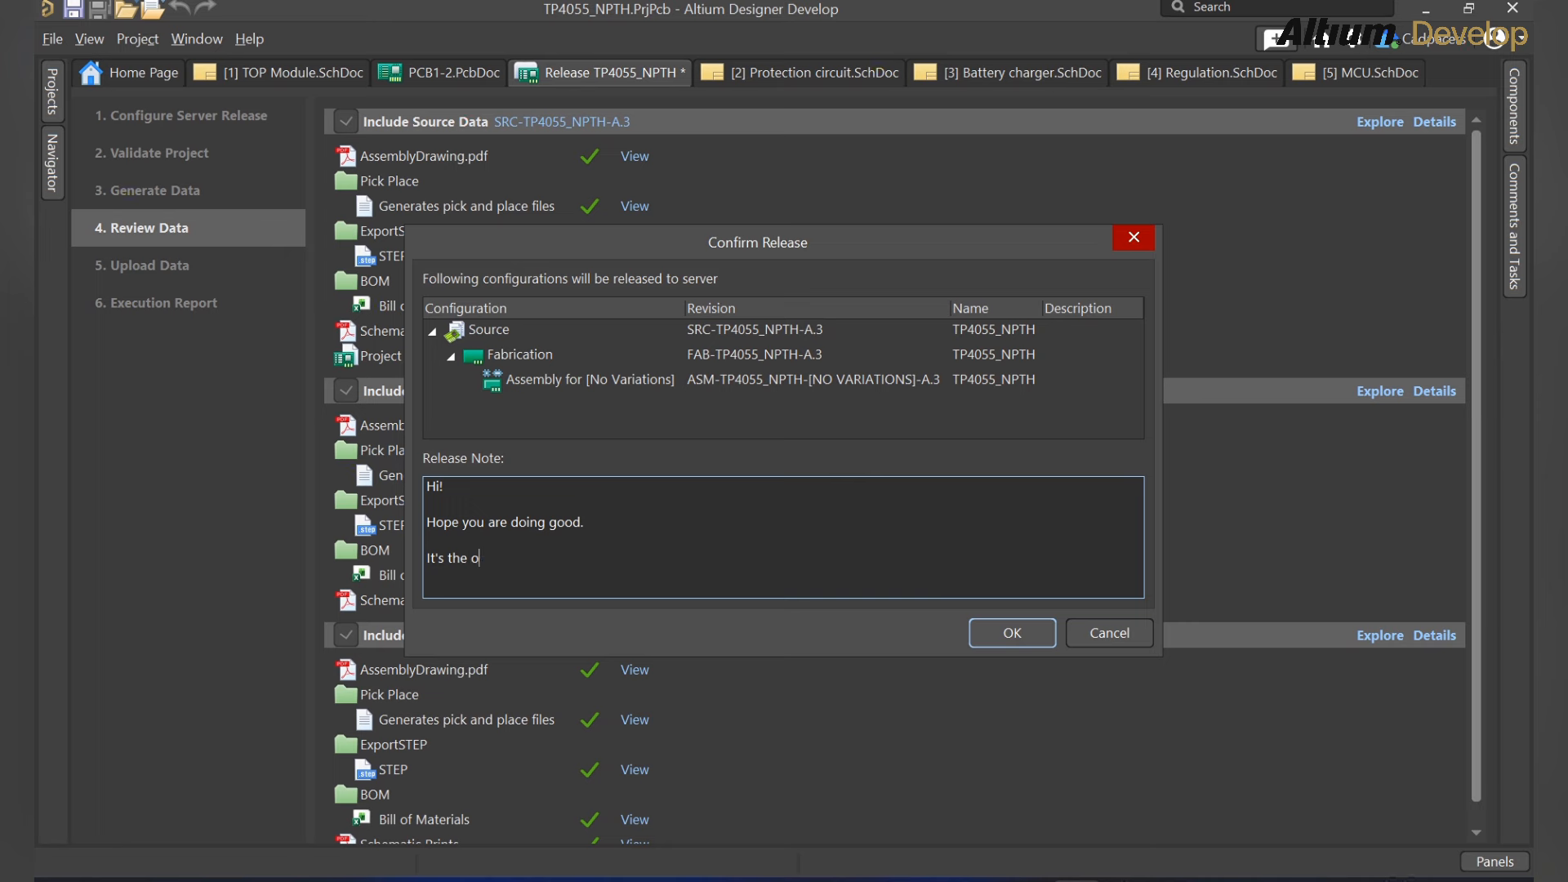
pyautogui.write('fficila release.')
pyautogui.press('Return')
pyautogui.write('Thanks!')
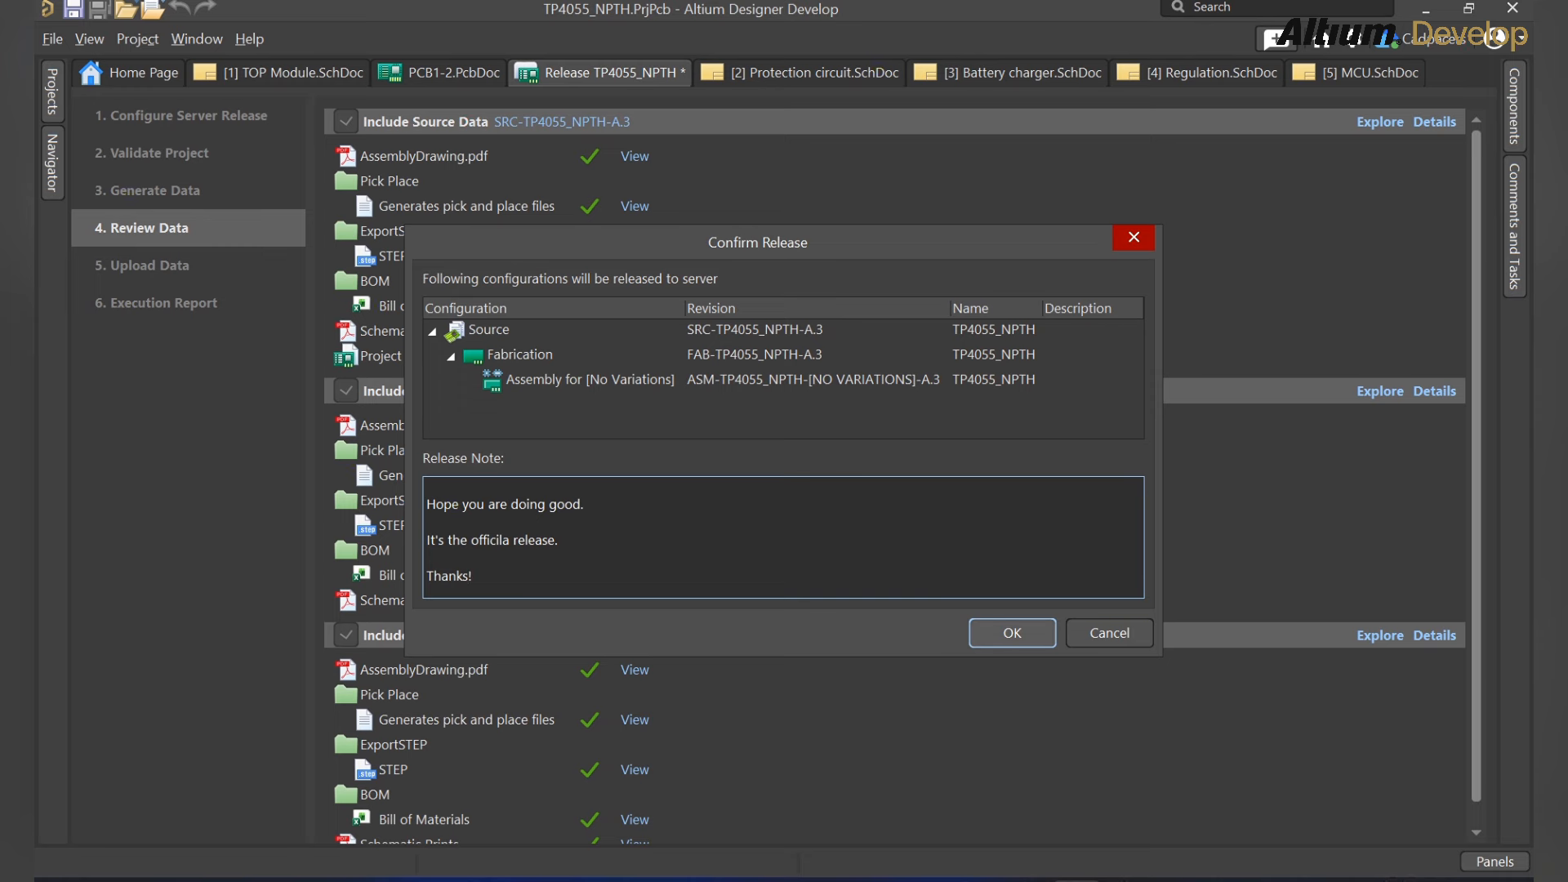
pyautogui.click(1012, 633)
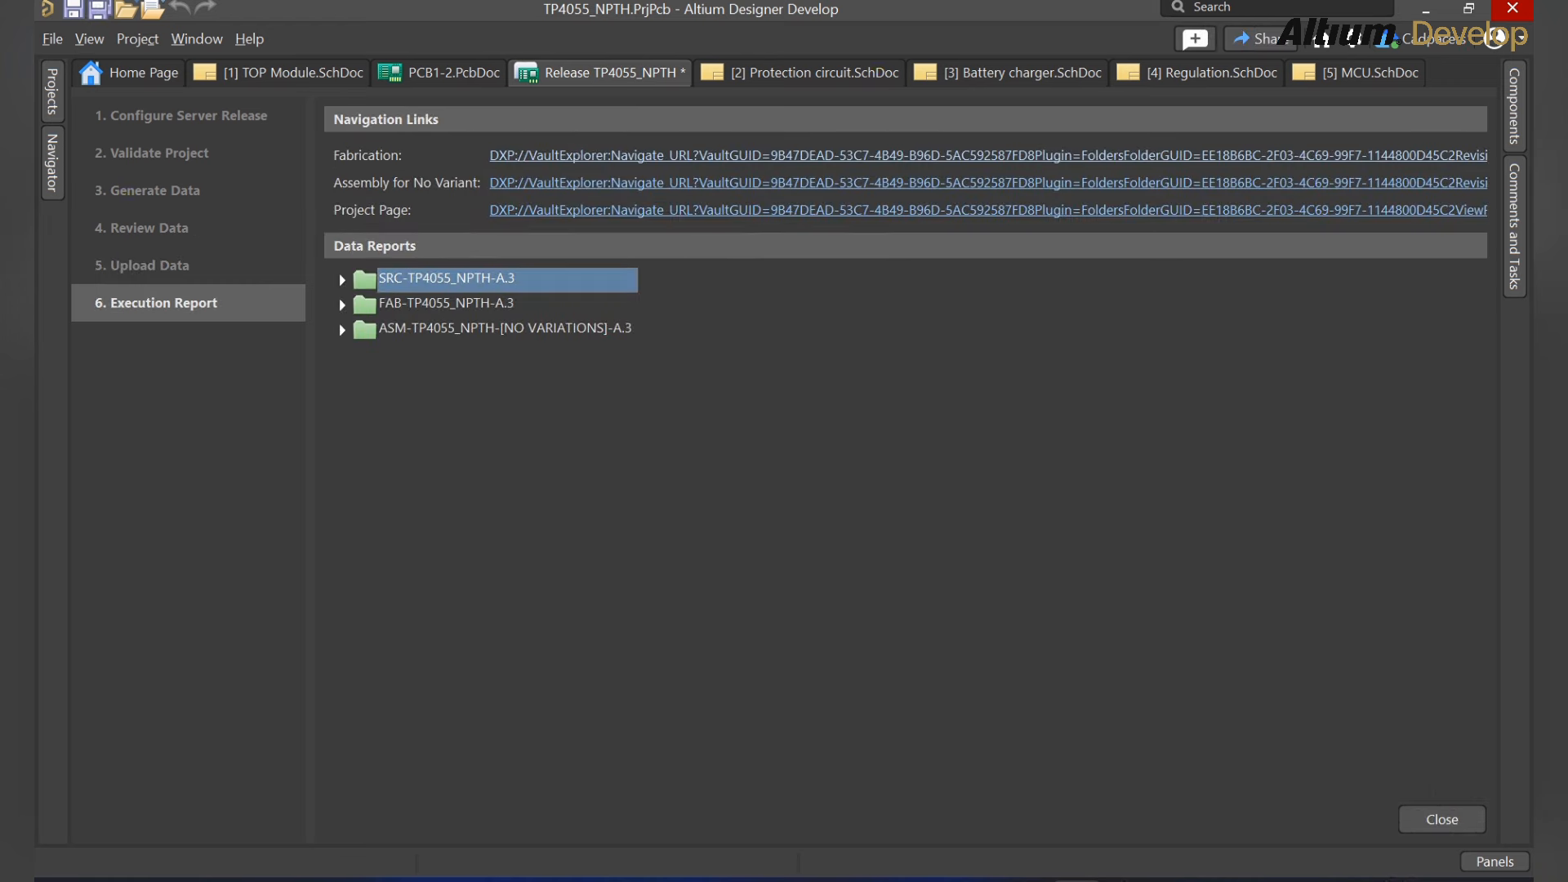
# Step: Inspect the SRC, FAB and ASM release folders in the execution report, then save the release document
pyautogui.click(342, 280)
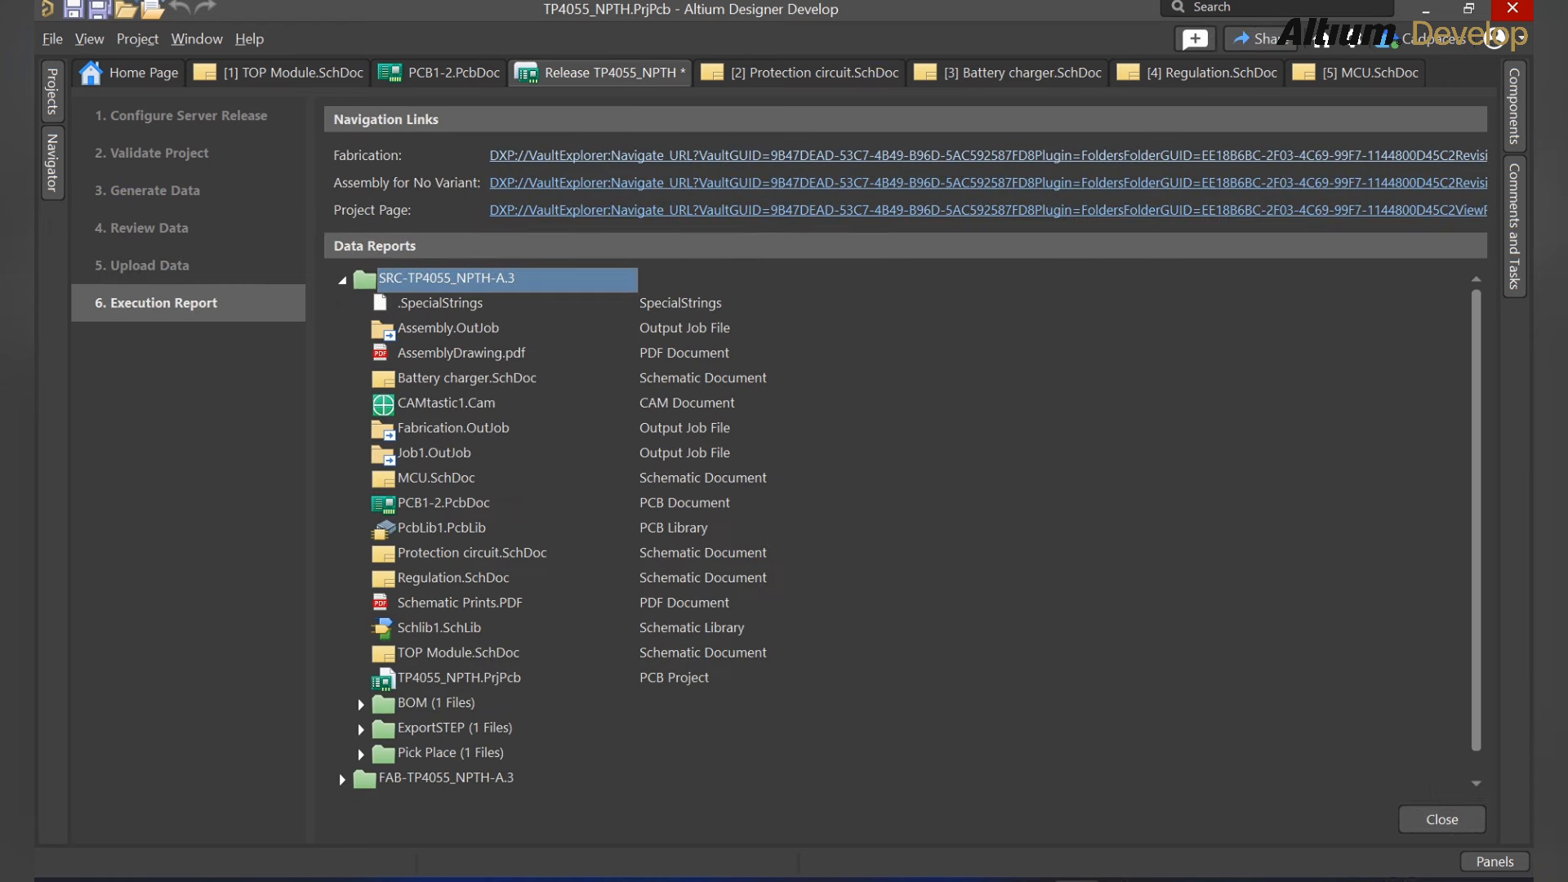
pyautogui.click(342, 280)
pyautogui.click(341, 301)
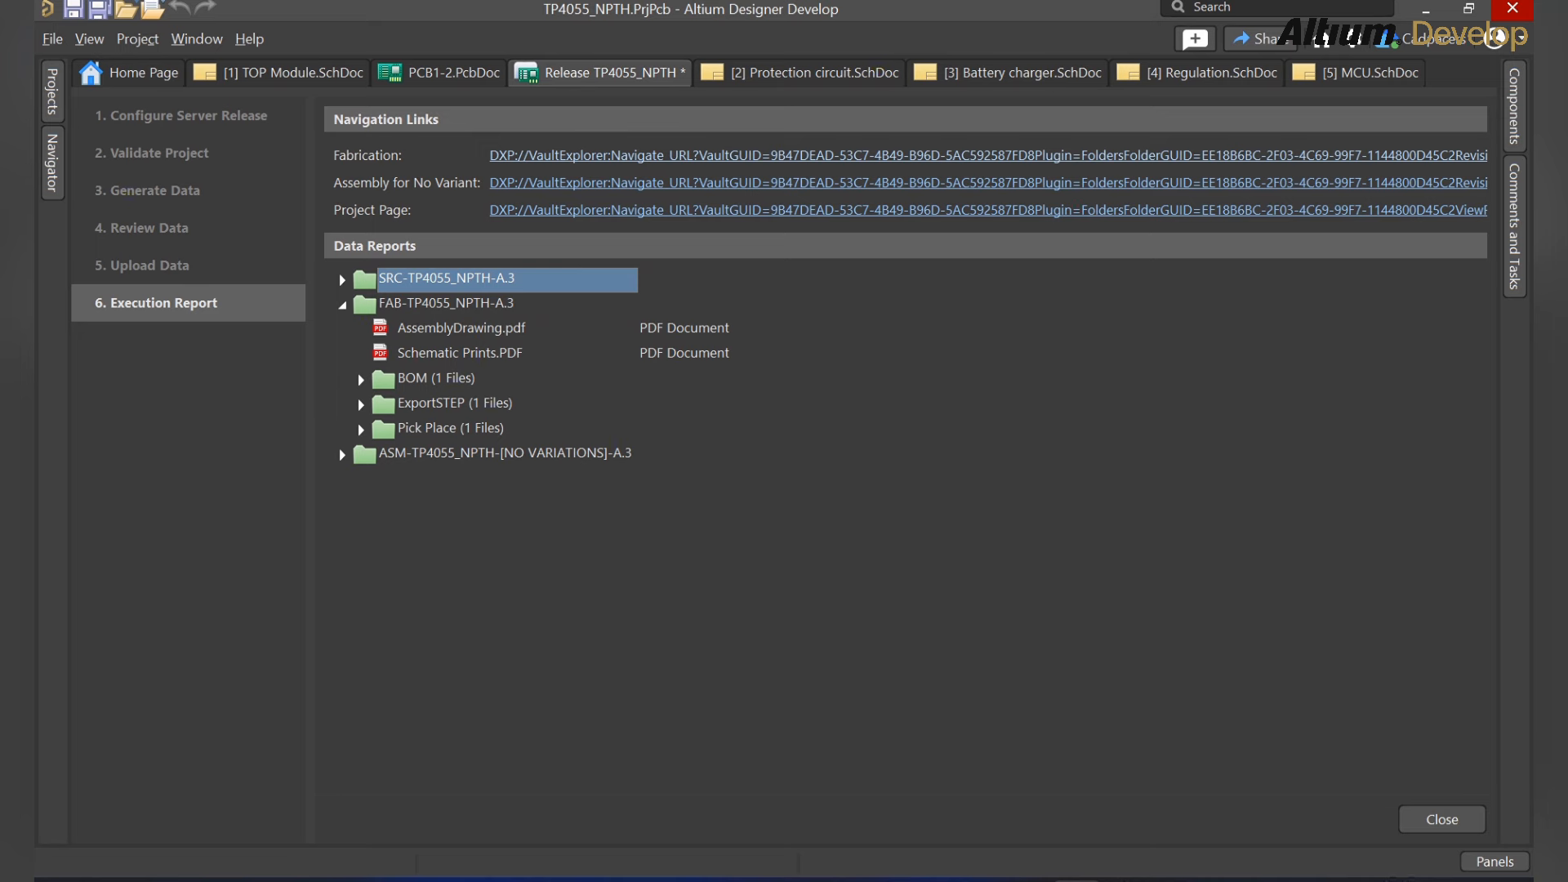
pyautogui.click(342, 304)
pyautogui.click(342, 329)
pyautogui.click(342, 329)
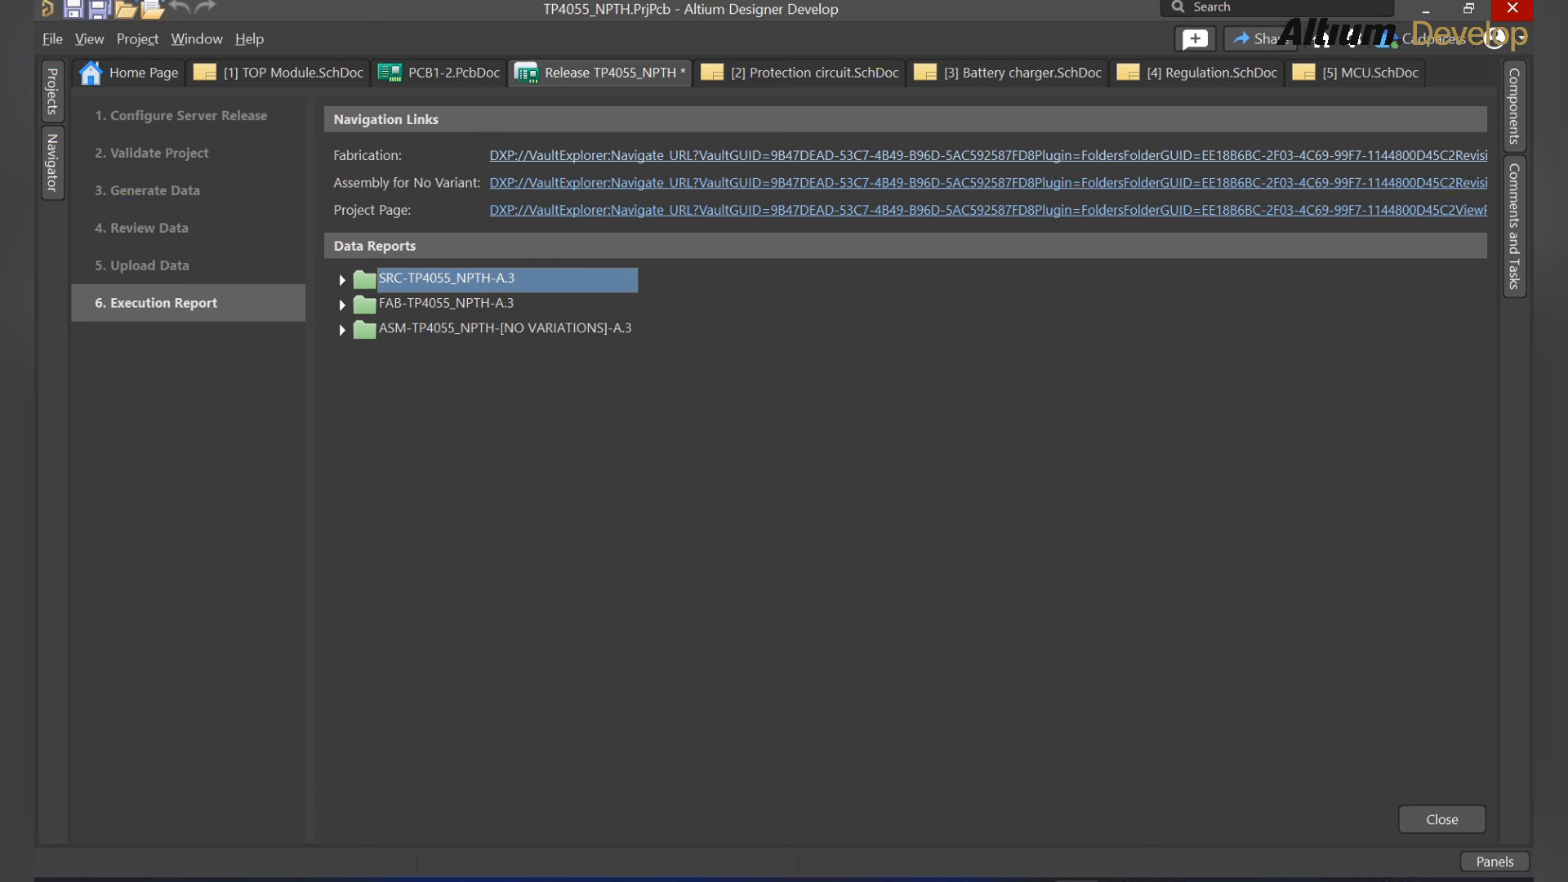
pyautogui.rightClick(625, 72)
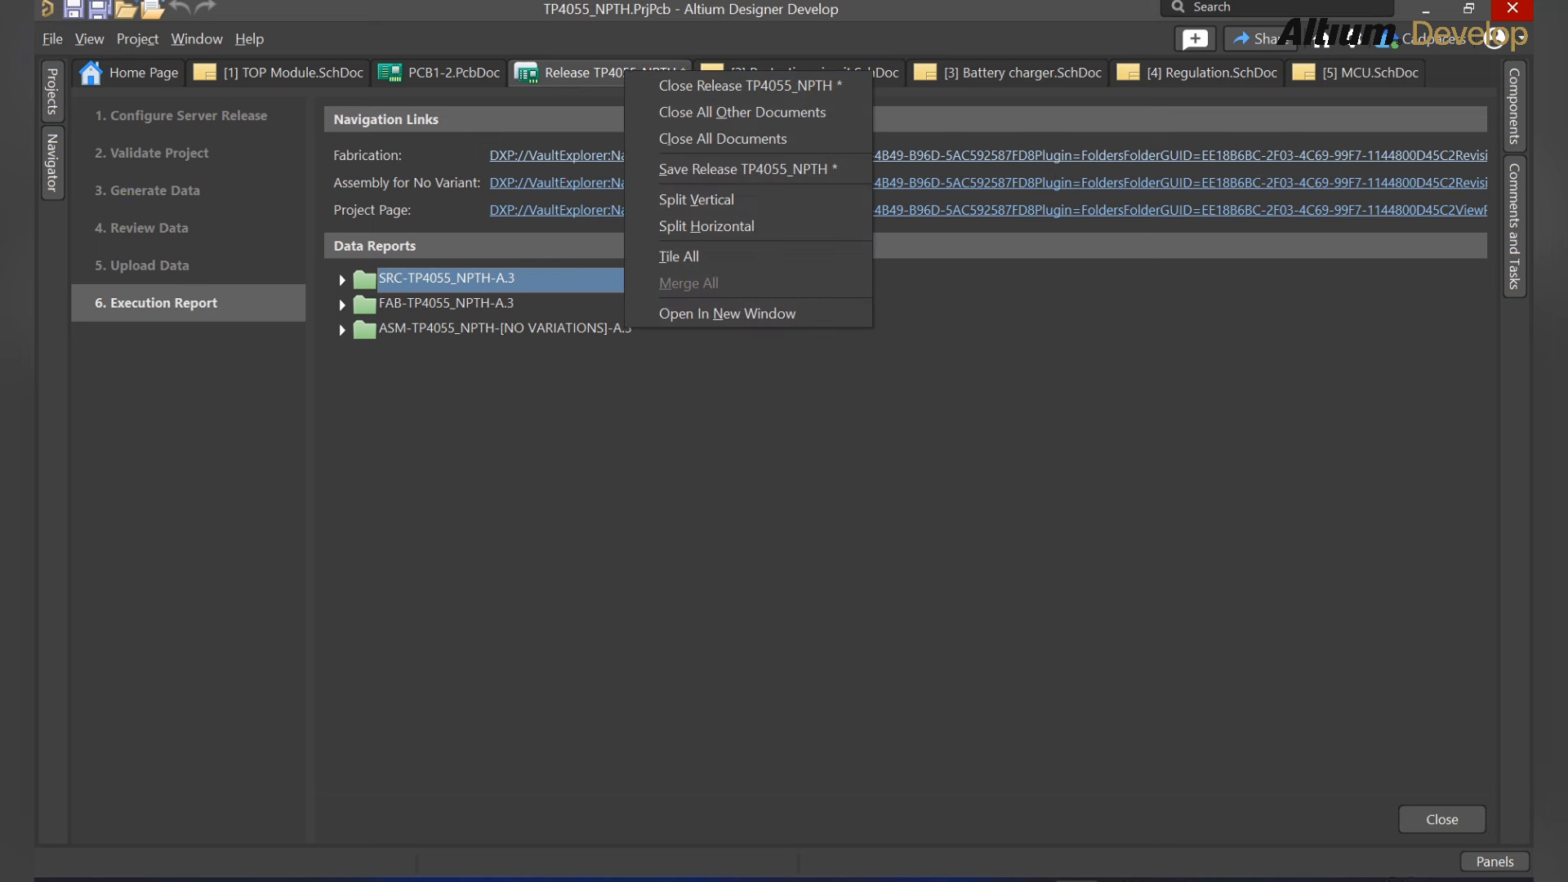
pyautogui.press('Return')
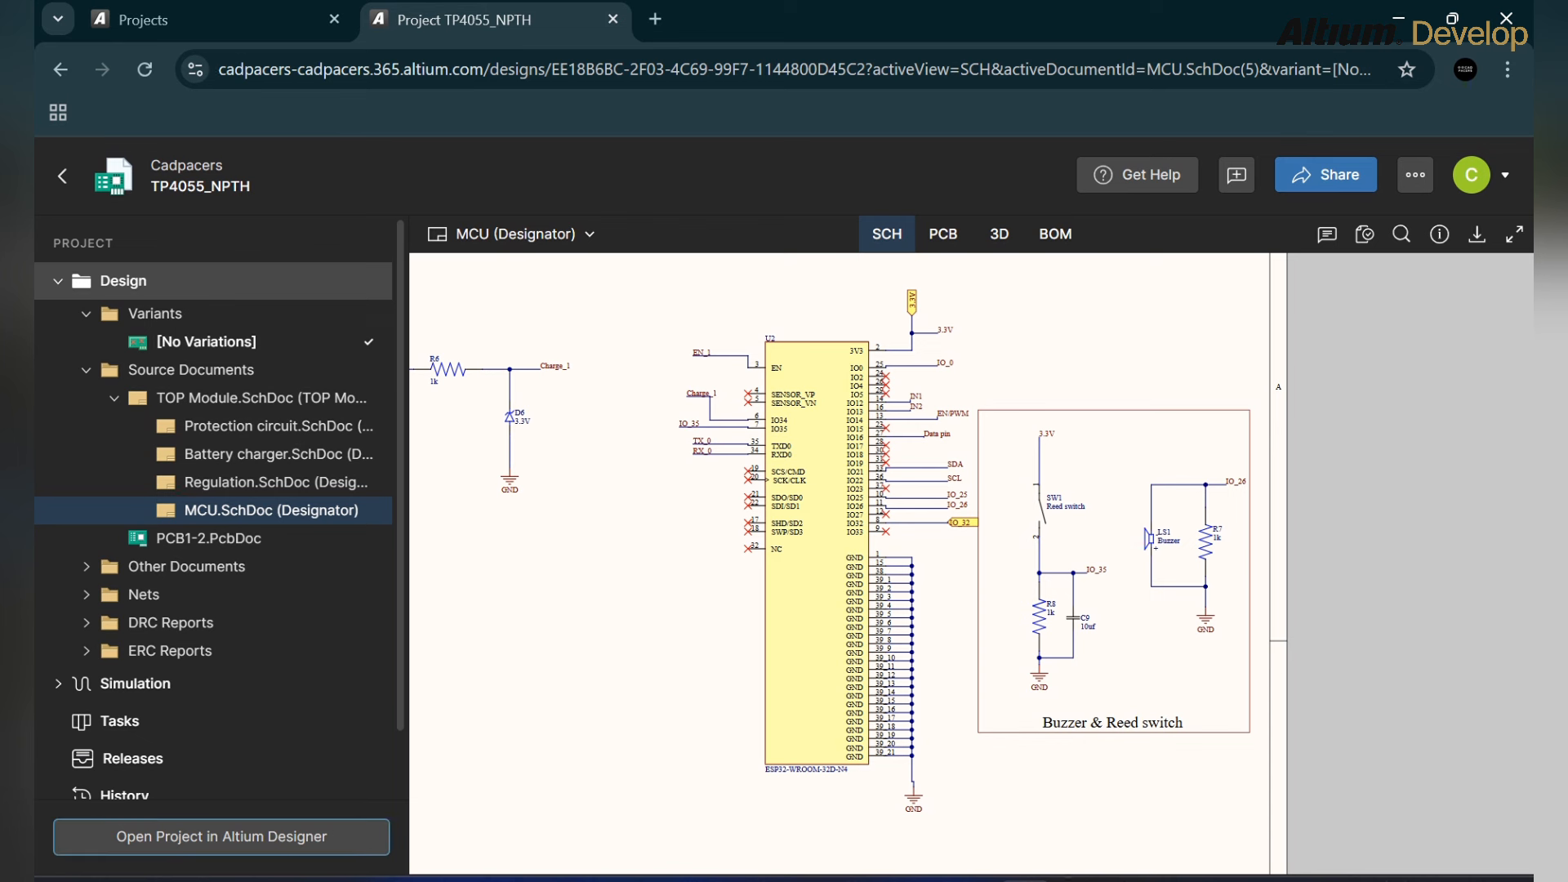
# Step: Go to the project's Releases list and show the files in the newest A.3 release
pyautogui.click(58, 281)
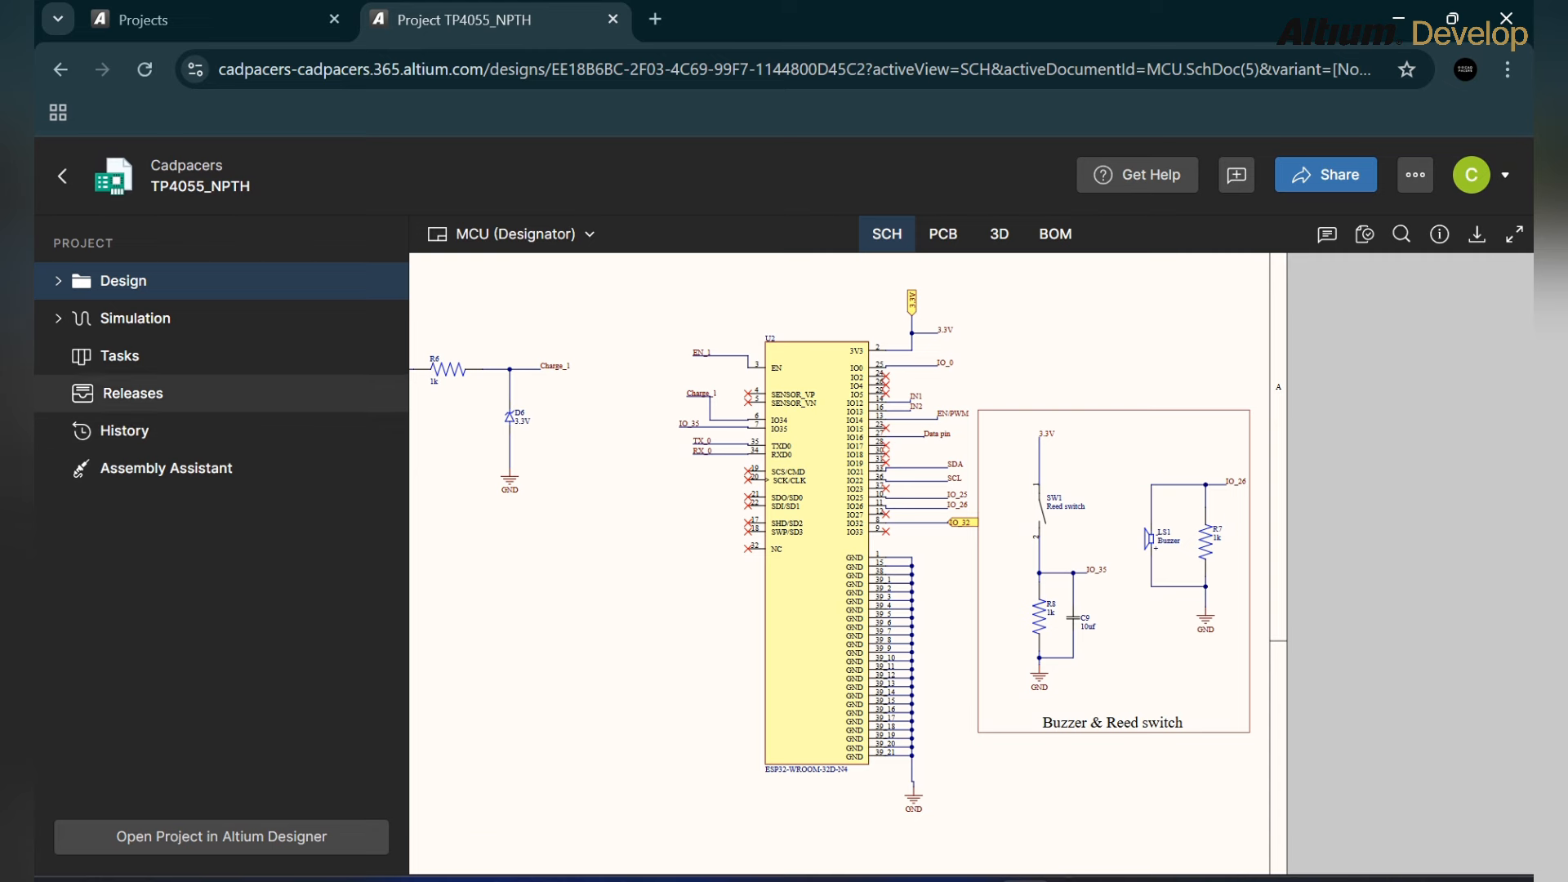
pyautogui.click(133, 393)
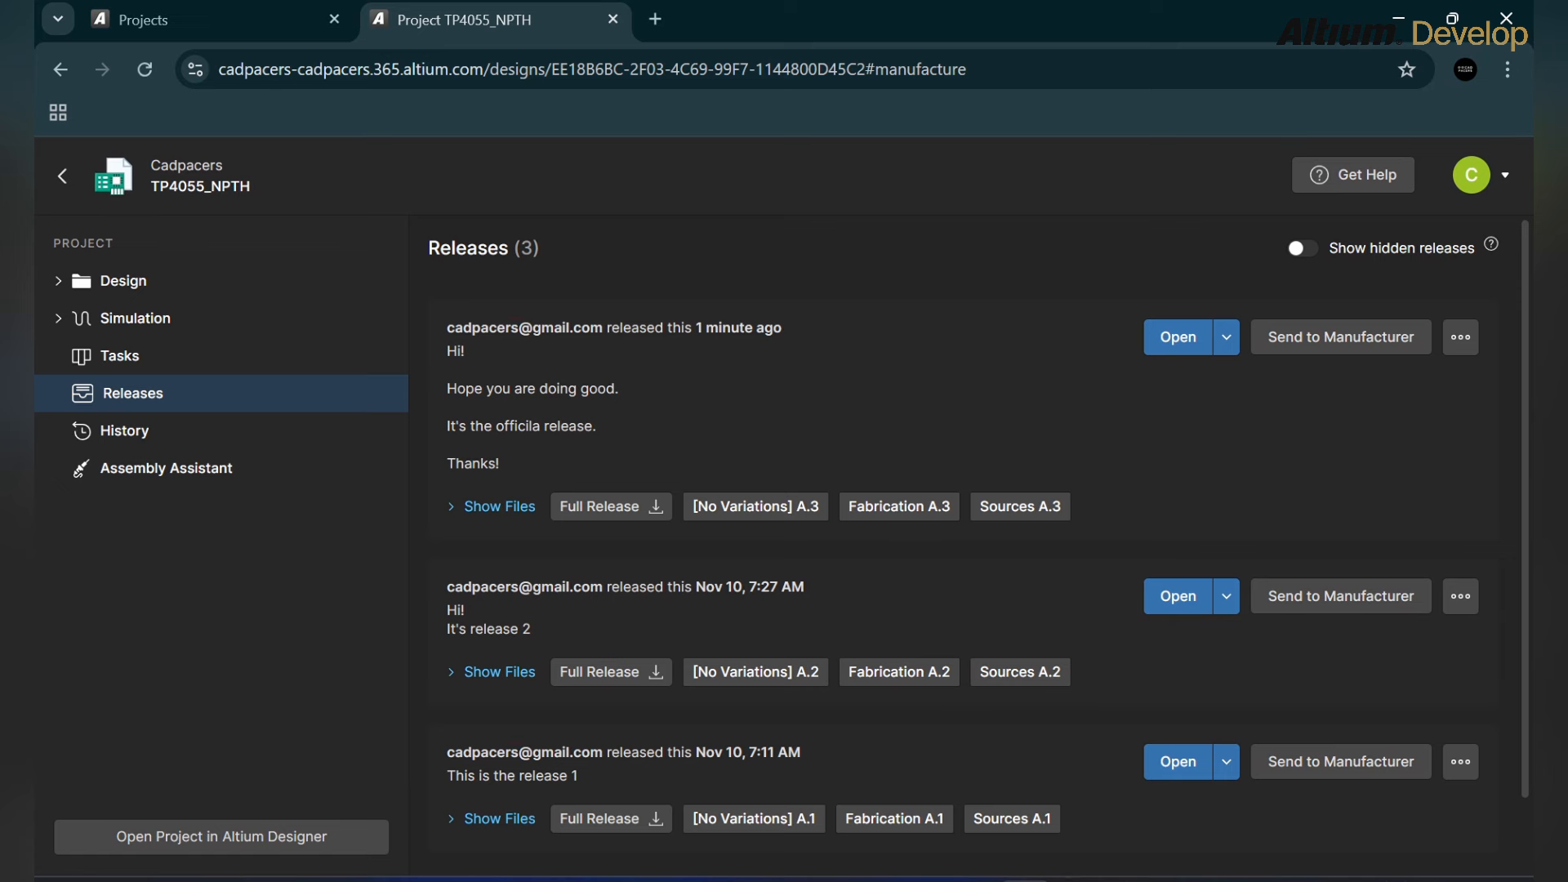
pyautogui.scroll(-1, 964, 547)
pyautogui.scroll(1, 979, 545)
pyautogui.click(499, 507)
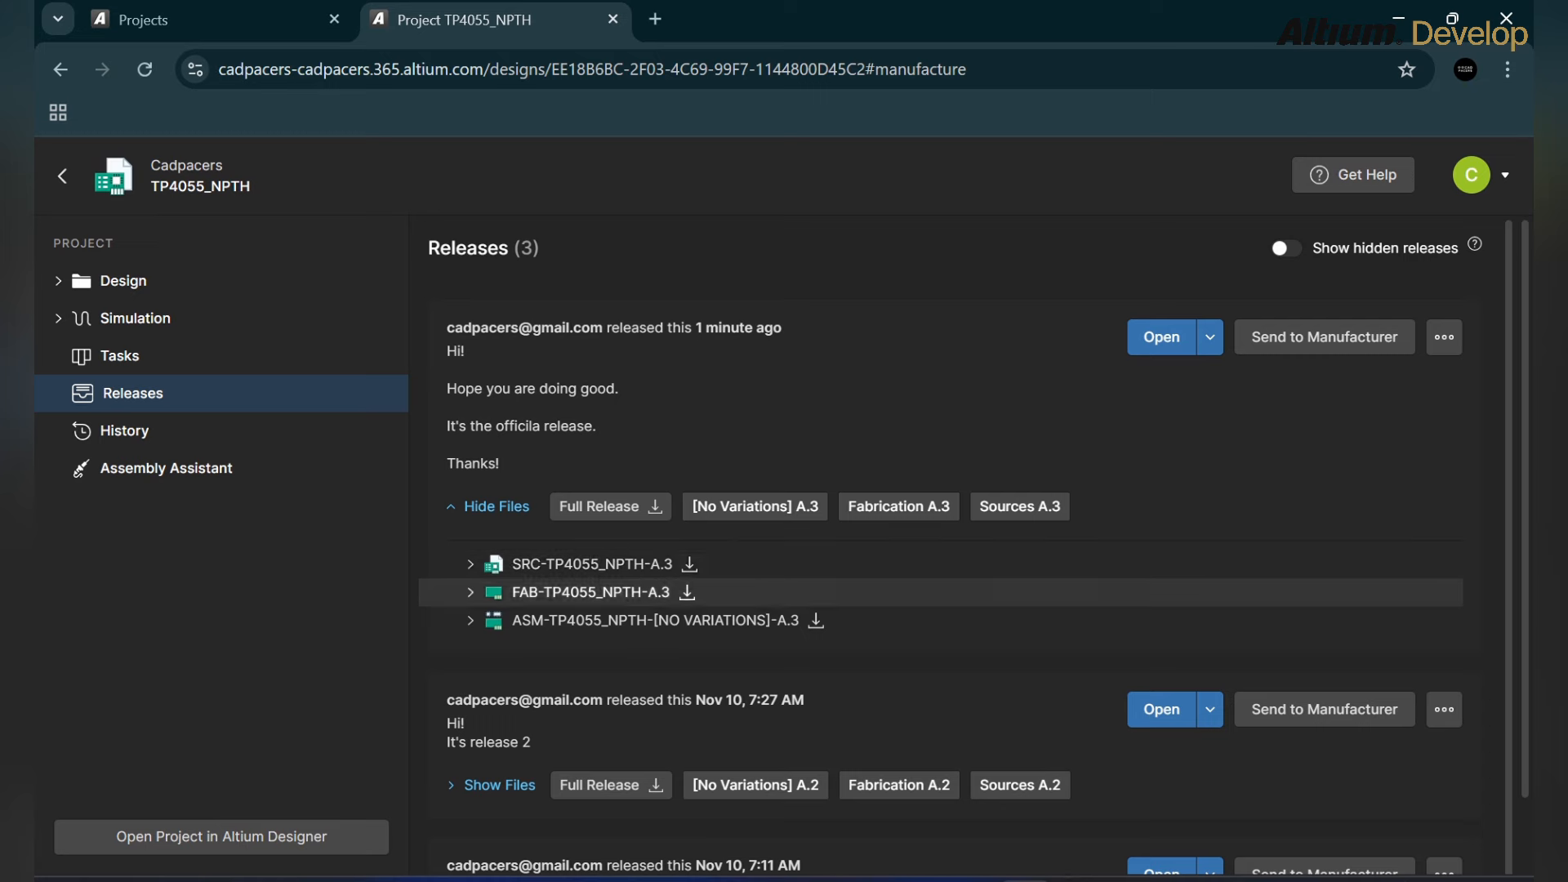
# Step: Review the contents of the SRC, FAB and ASM A.3 packages and check the Open options
pyautogui.click(471, 564)
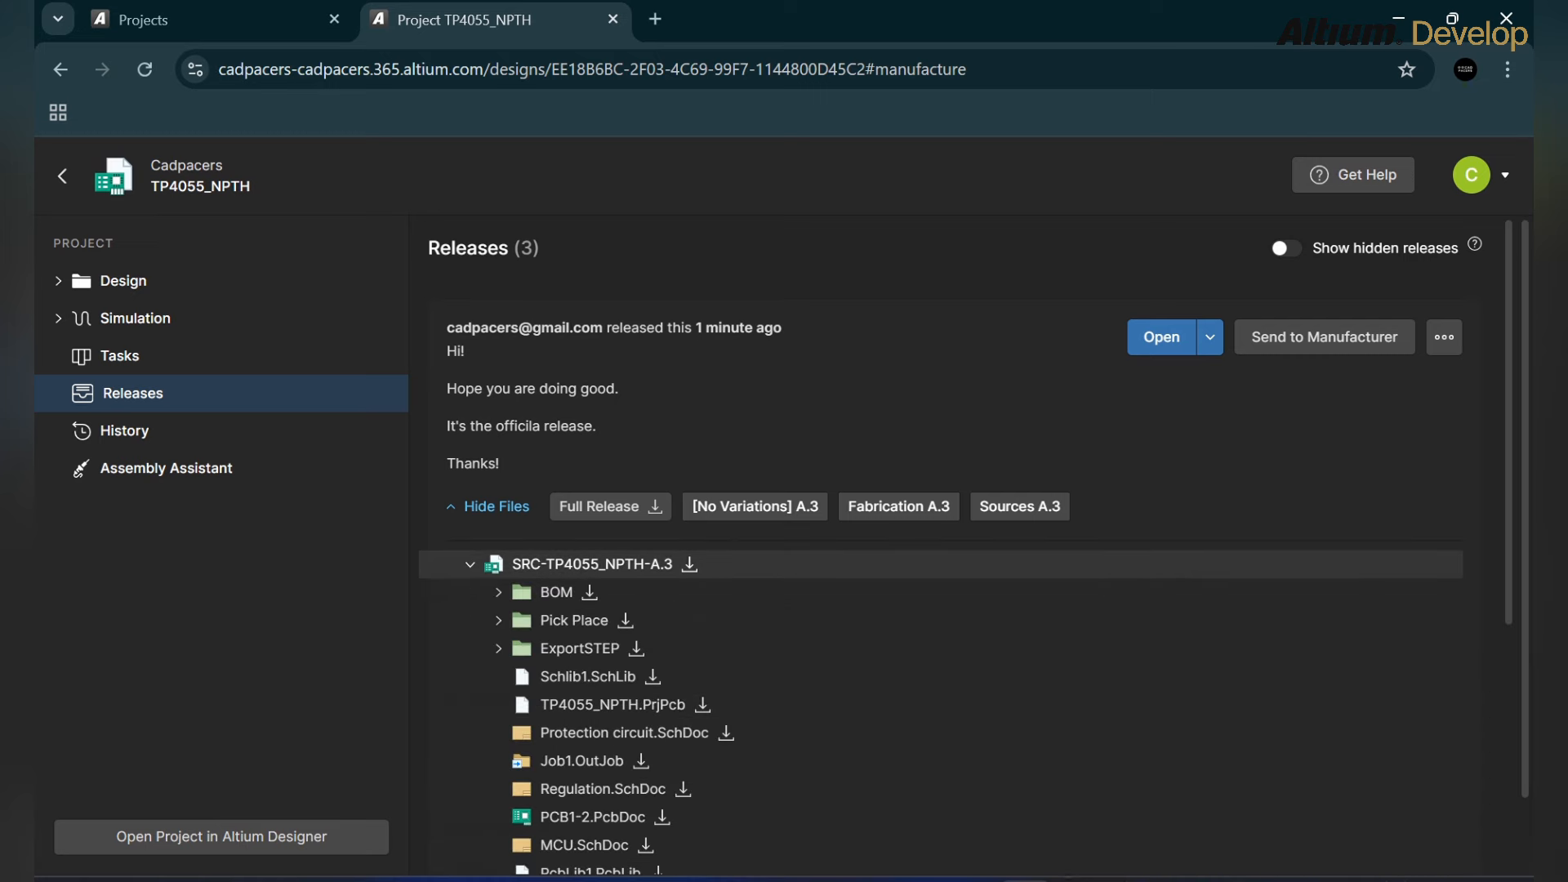
pyautogui.scroll(-6, 940, 563)
pyautogui.scroll(3, 939, 807)
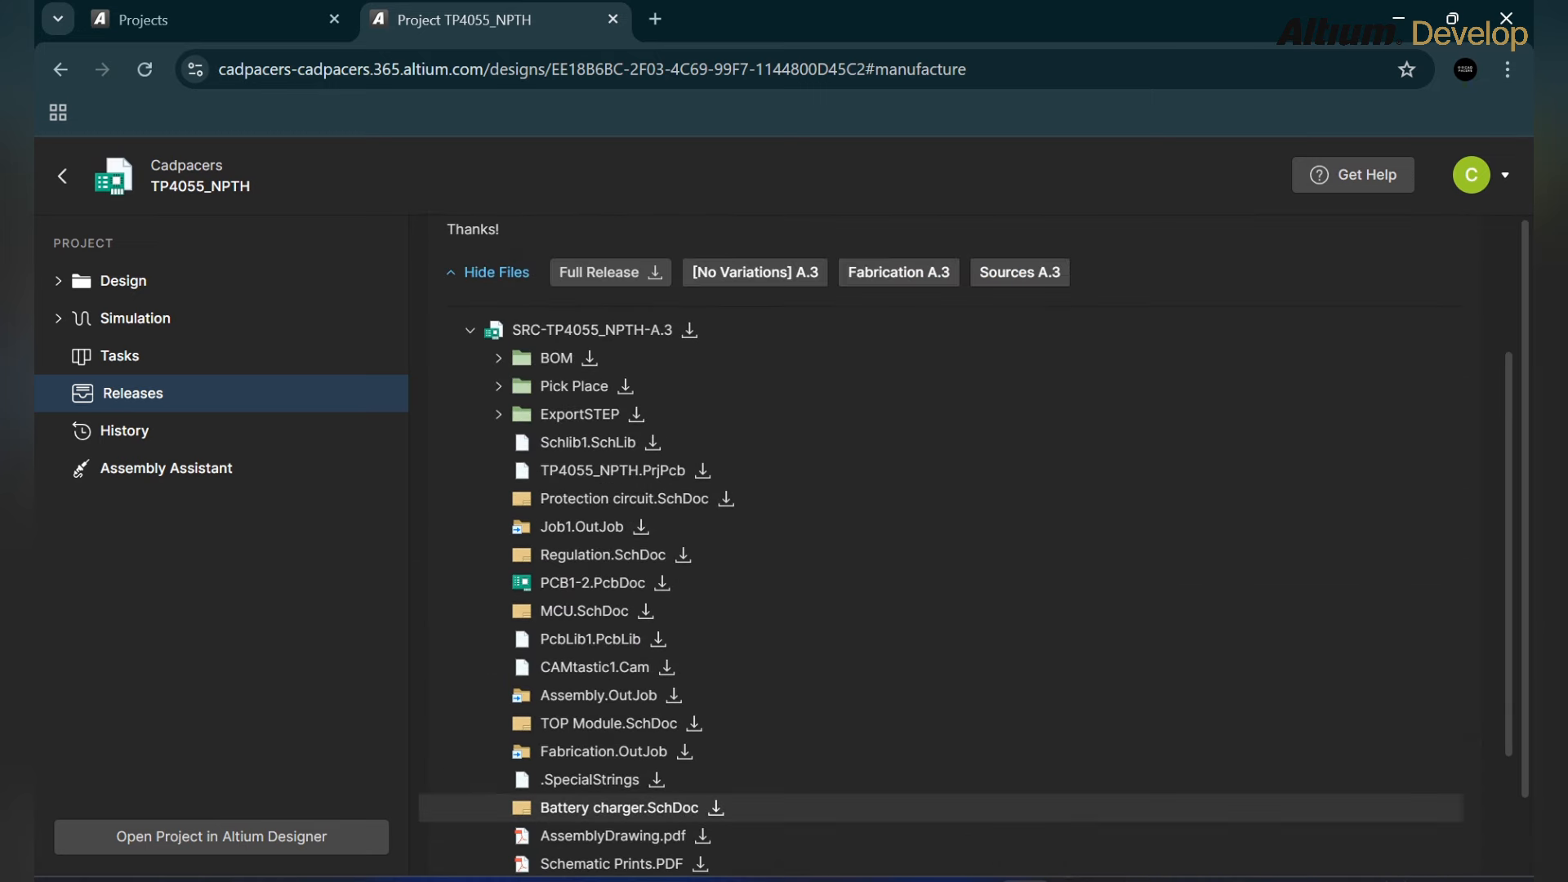
pyautogui.click(470, 330)
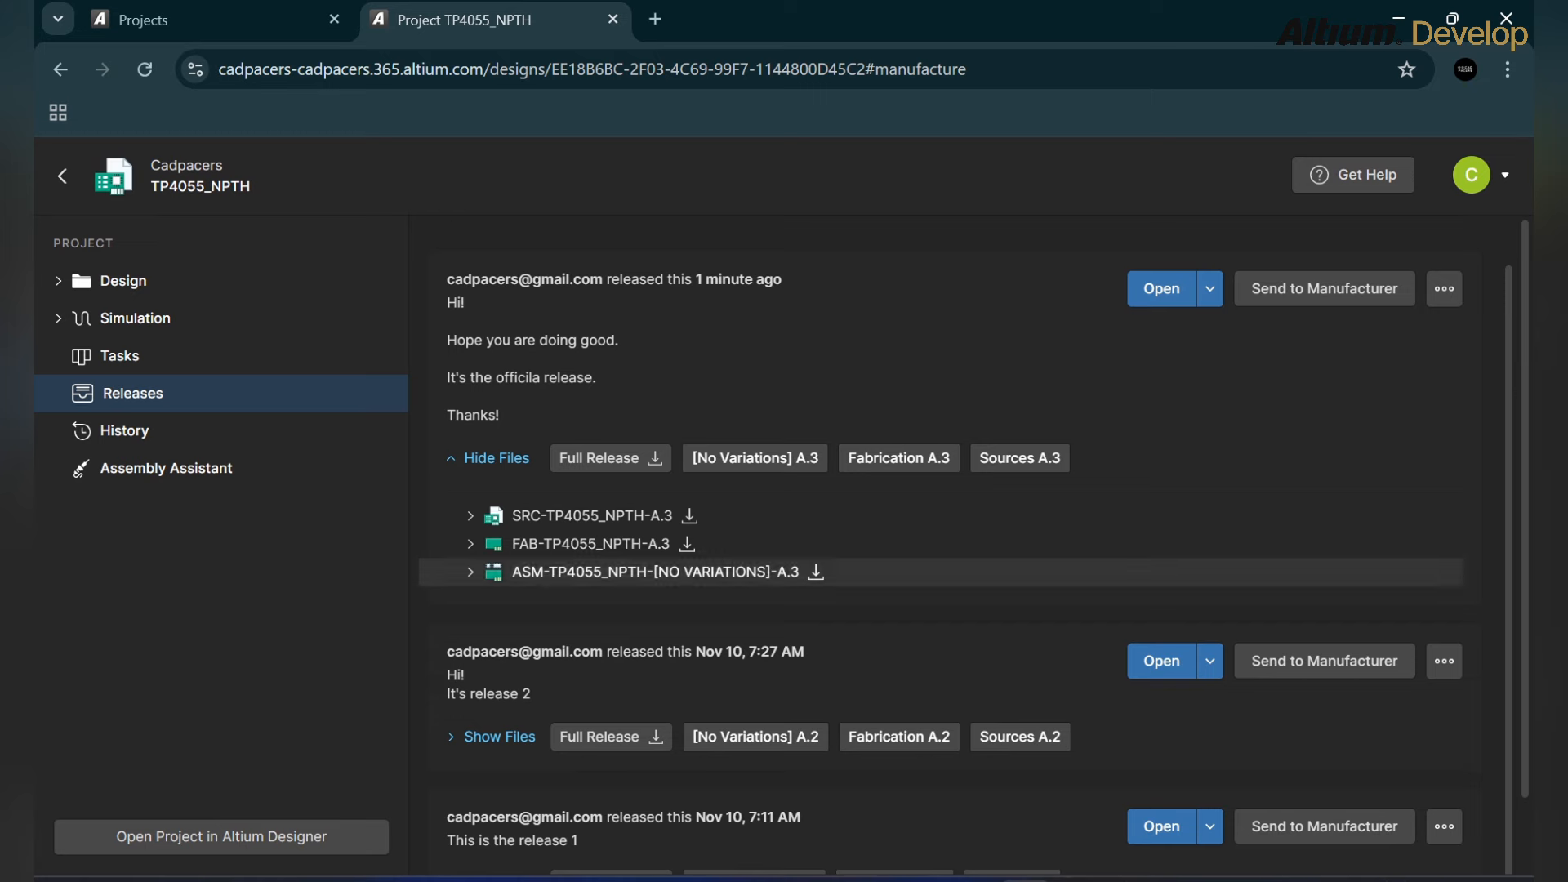
pyautogui.click(470, 544)
pyautogui.scroll(-1, 471, 539)
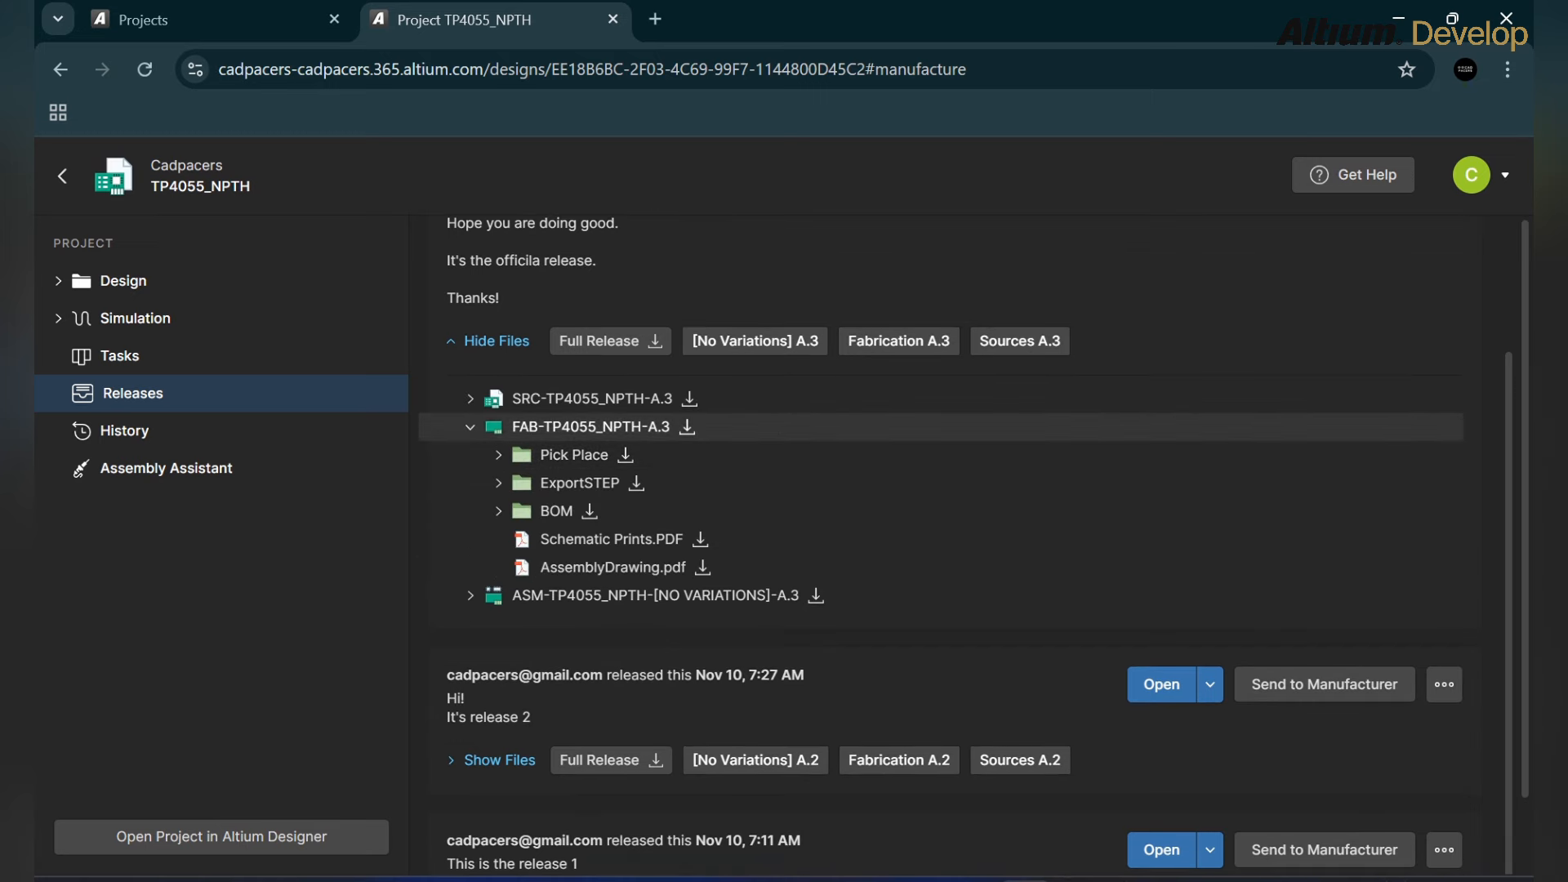
pyautogui.click(470, 427)
pyautogui.click(471, 571)
pyautogui.scroll(-2, 470, 490)
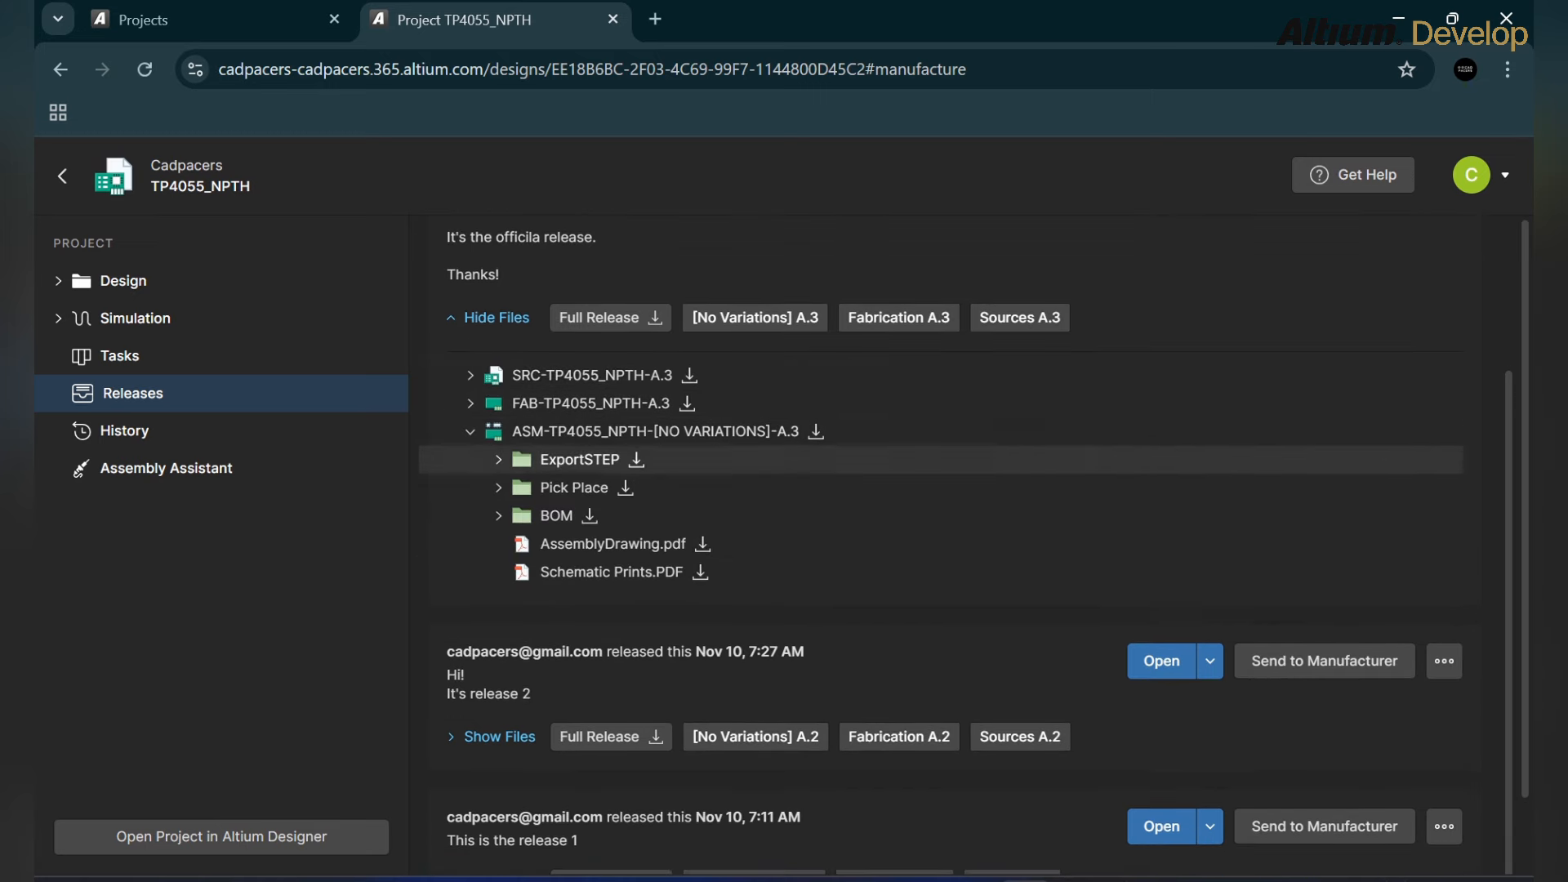
pyautogui.click(471, 431)
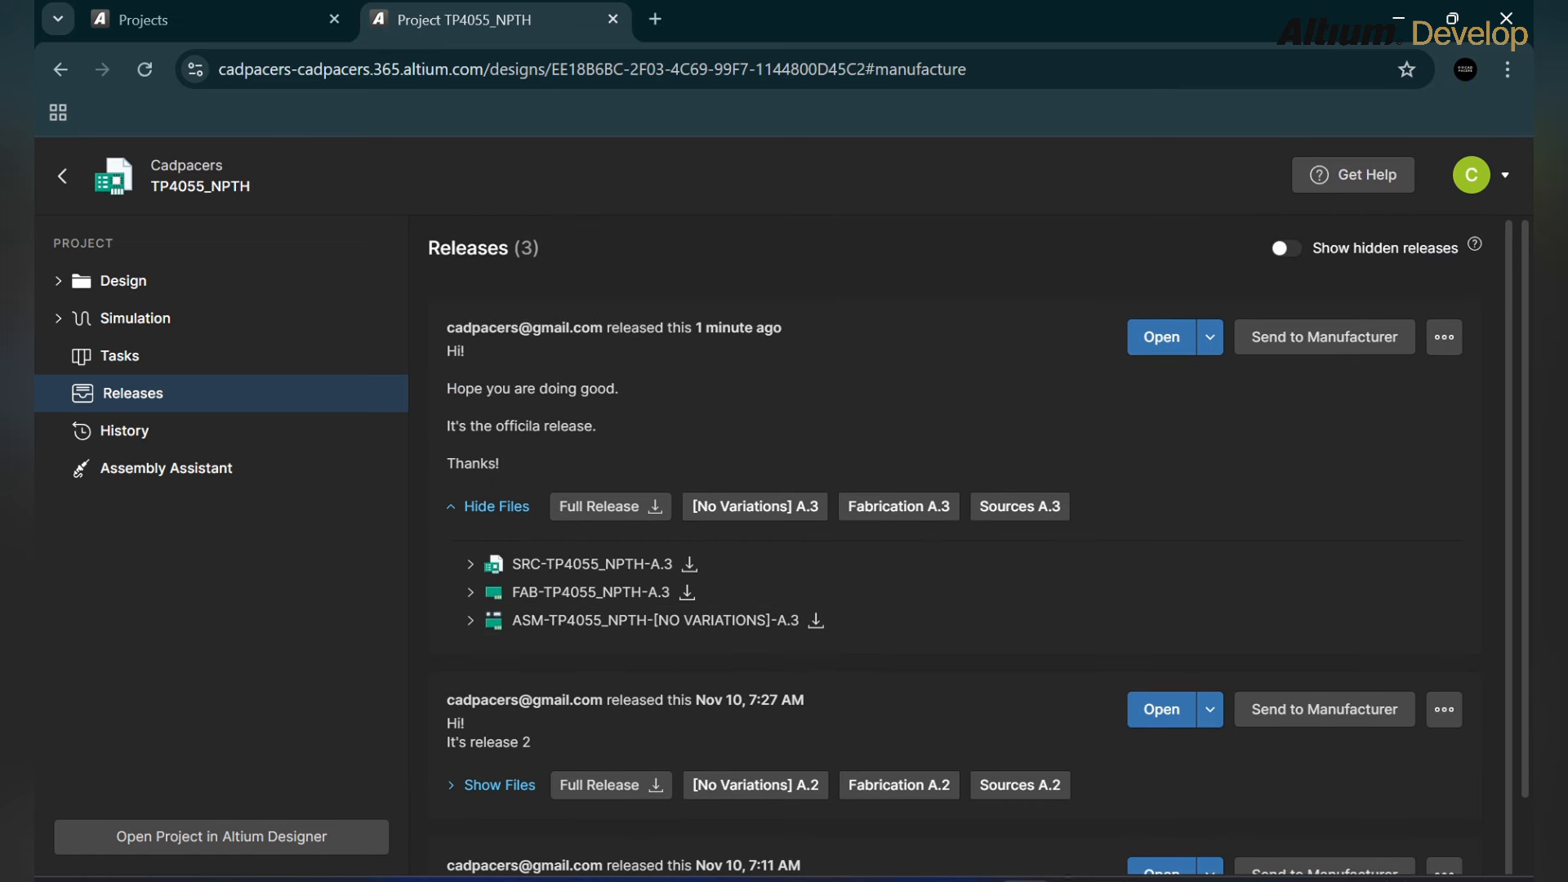
pyautogui.click(1209, 337)
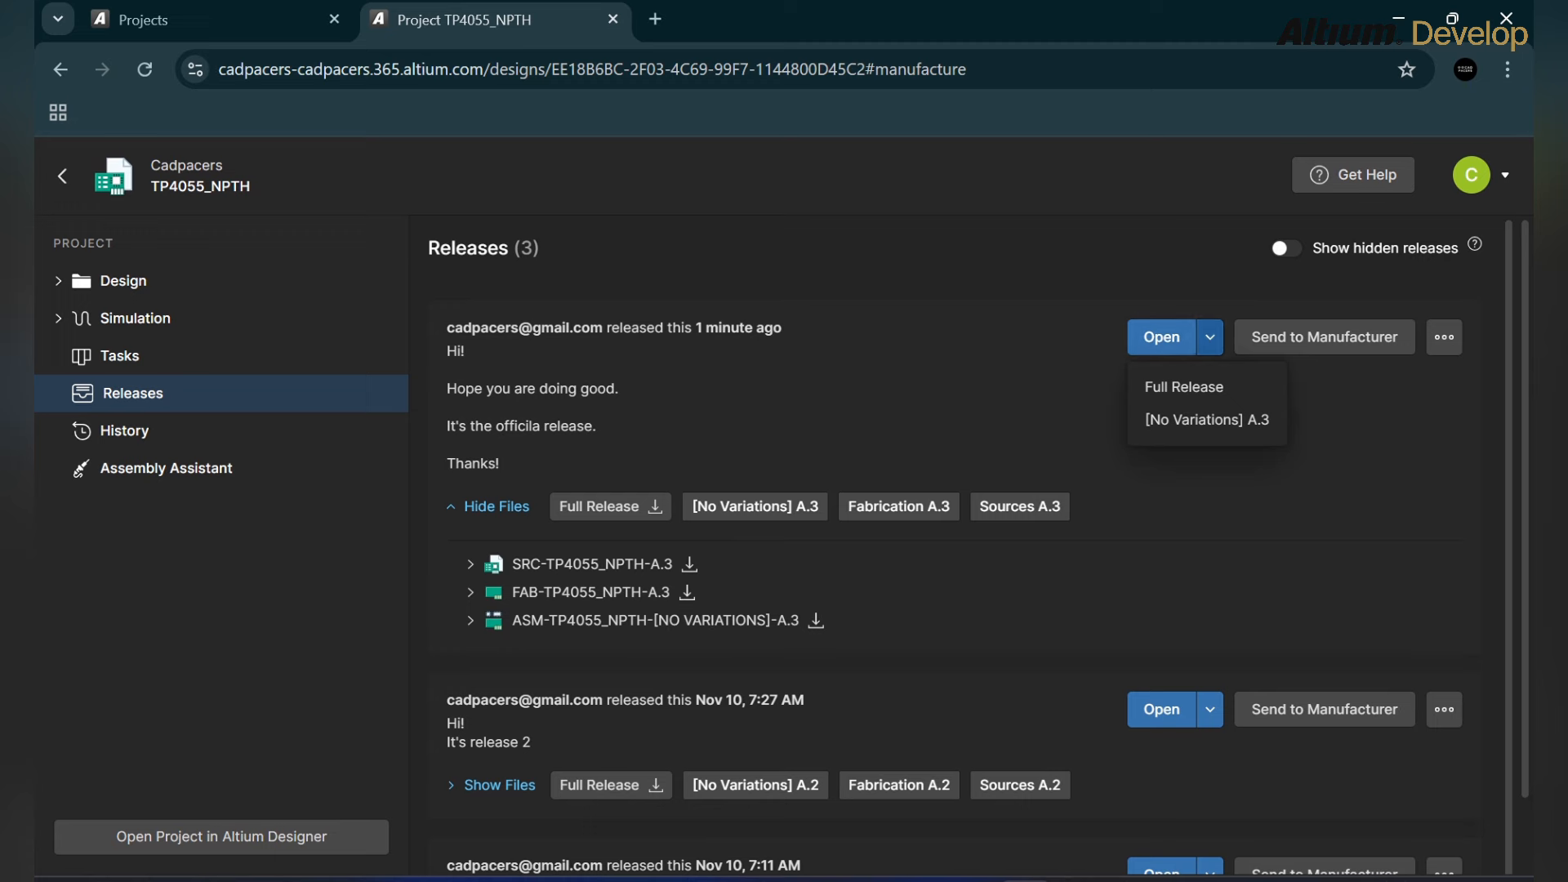
# Step: Open the full A.3 release package page, look through it, and start Send to Manufacturer
pyautogui.click(1161, 338)
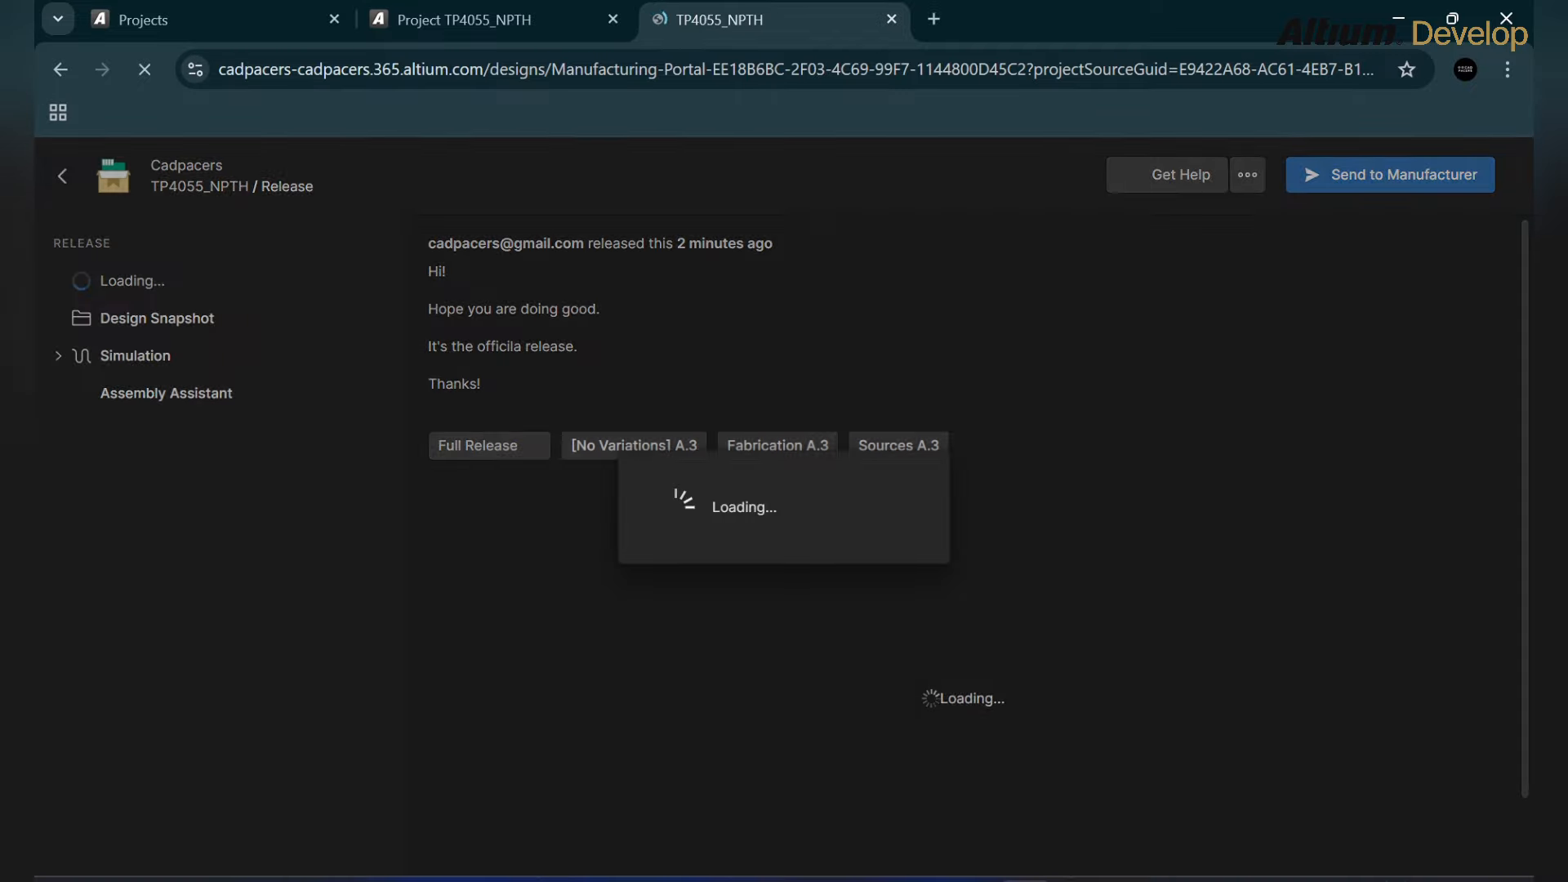
pyautogui.scroll(-2, 970, 528)
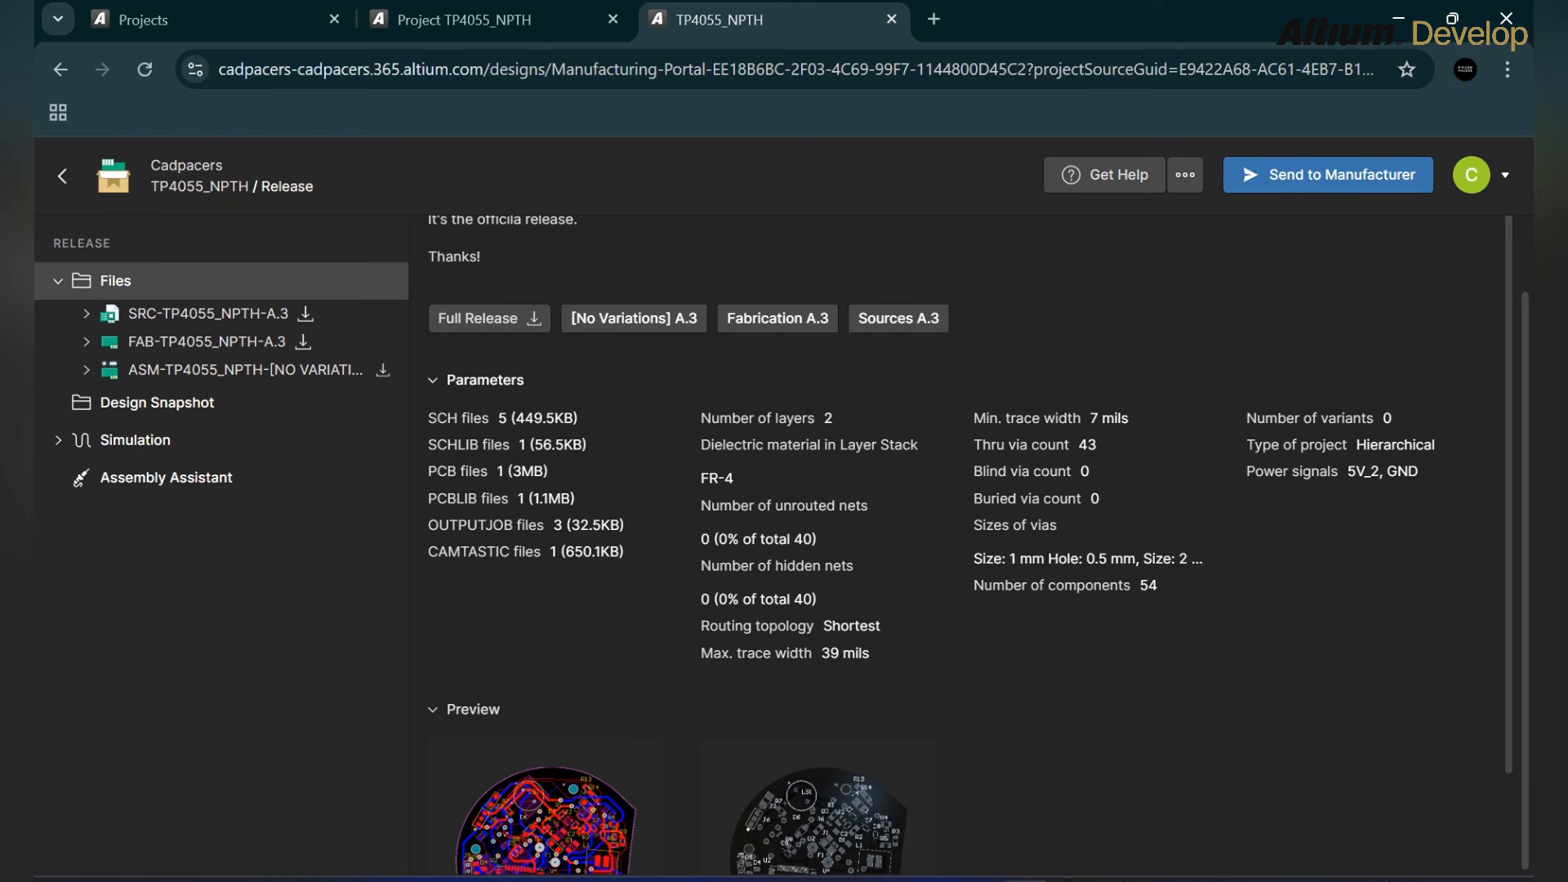
pyautogui.scroll(-1, 970, 545)
pyautogui.scroll(-1, 957, 545)
pyautogui.scroll(2, 957, 545)
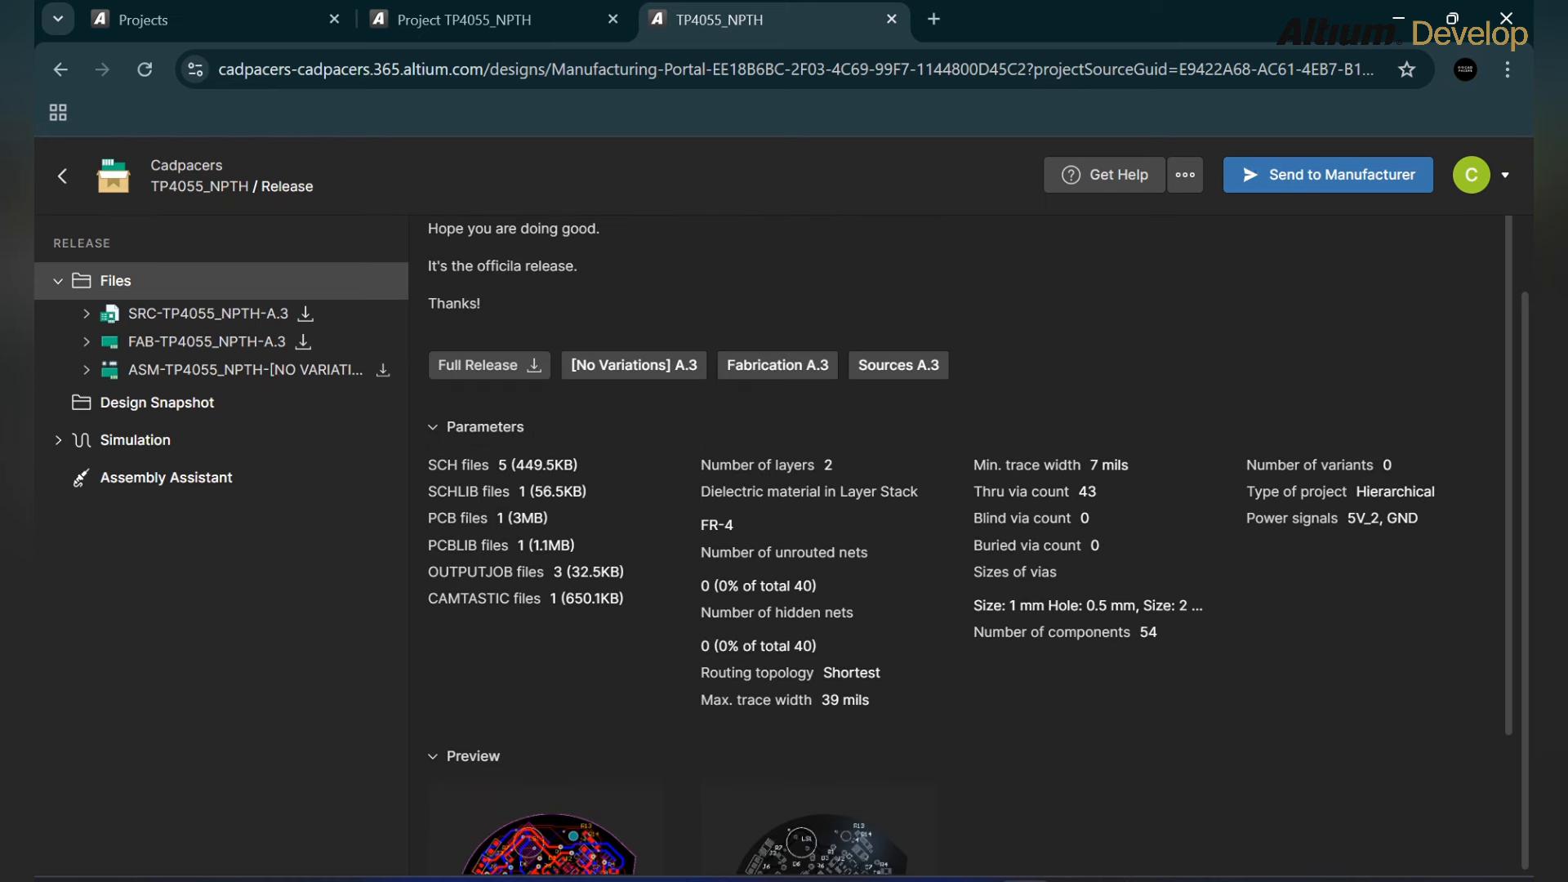
pyautogui.scroll(1, 957, 545)
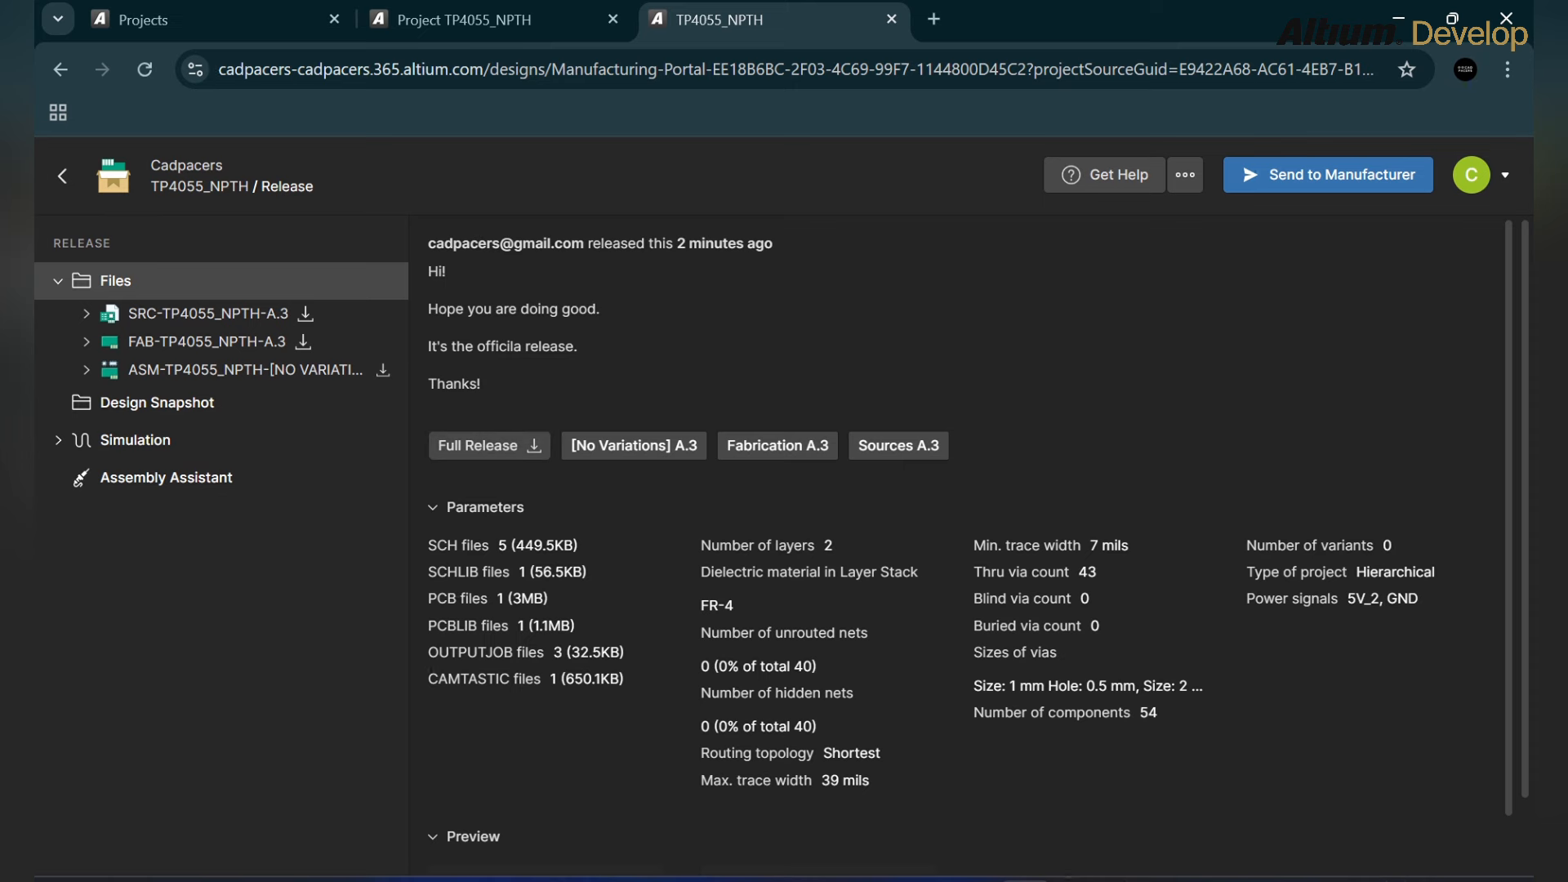
pyautogui.scroll(-1, 964, 539)
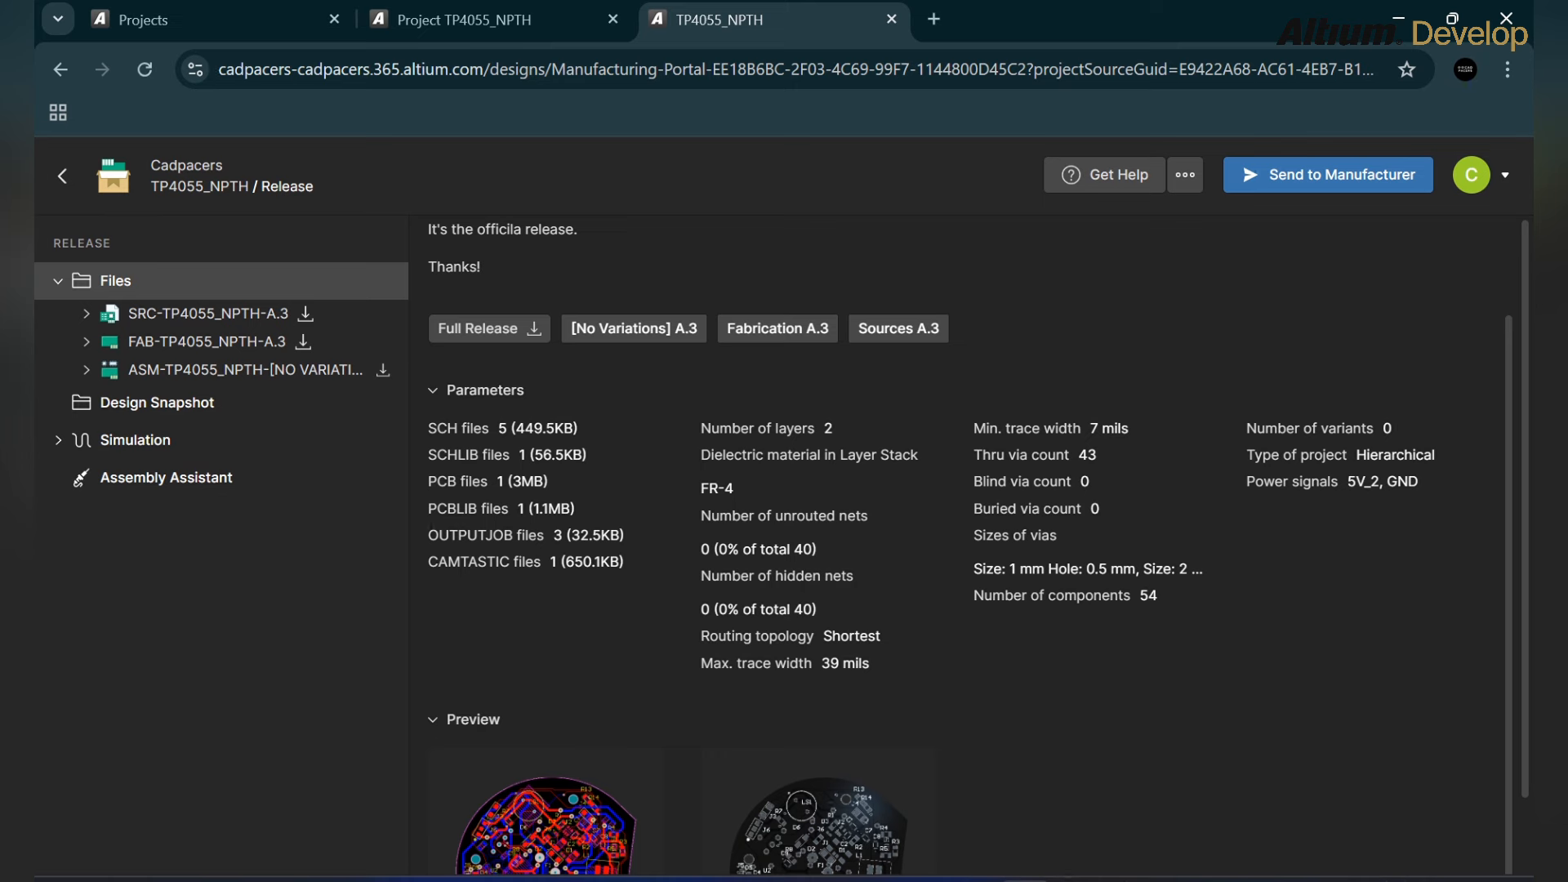
pyautogui.scroll(1, 964, 539)
pyautogui.click(1185, 175)
pyautogui.click(1185, 175)
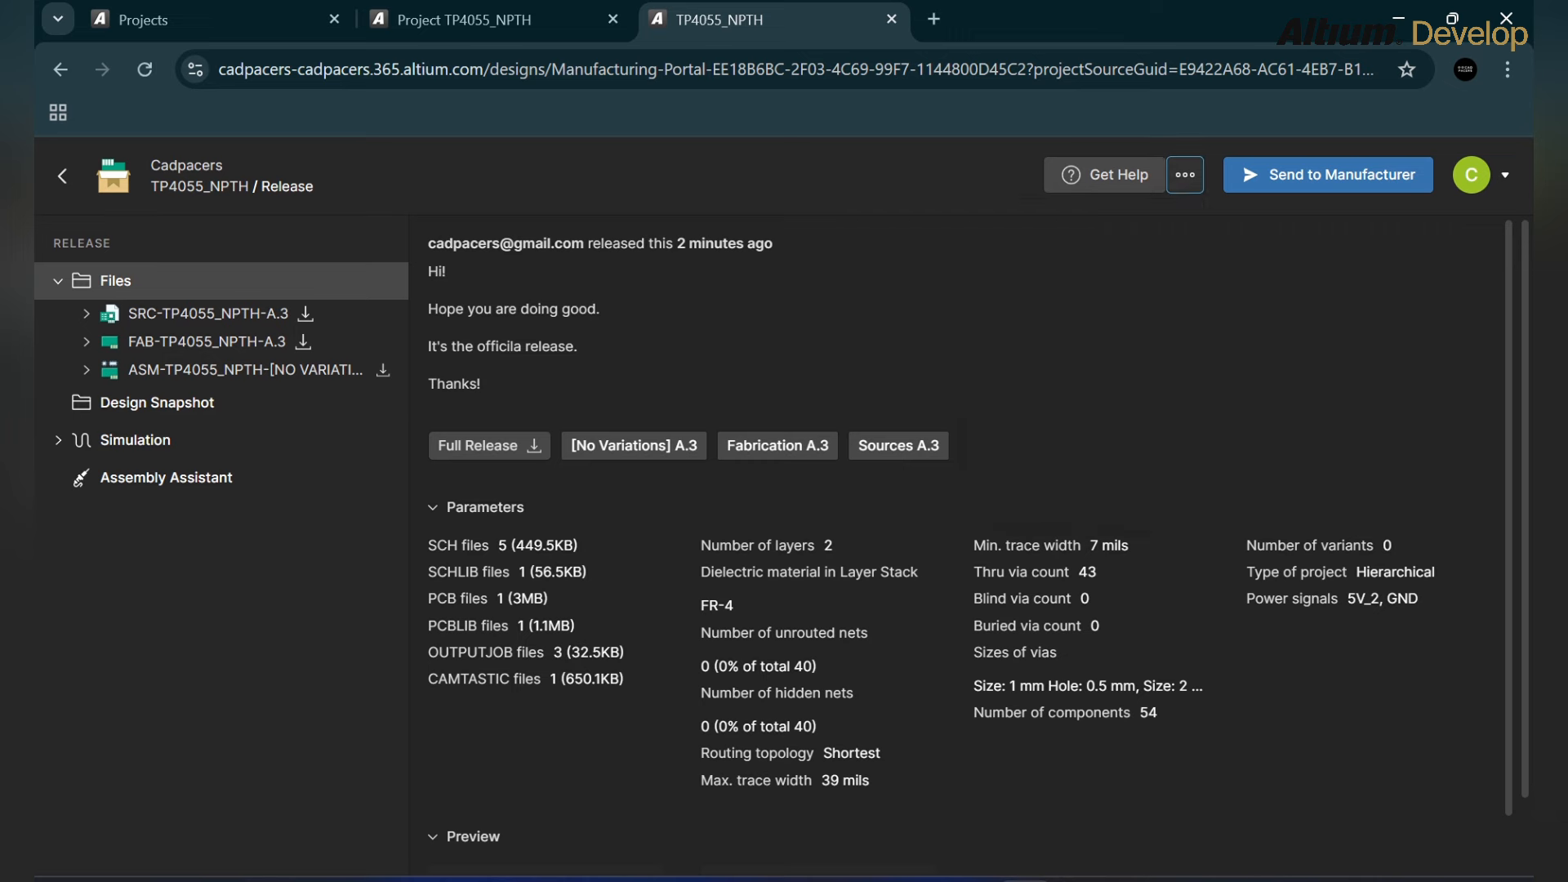
pyautogui.click(1328, 175)
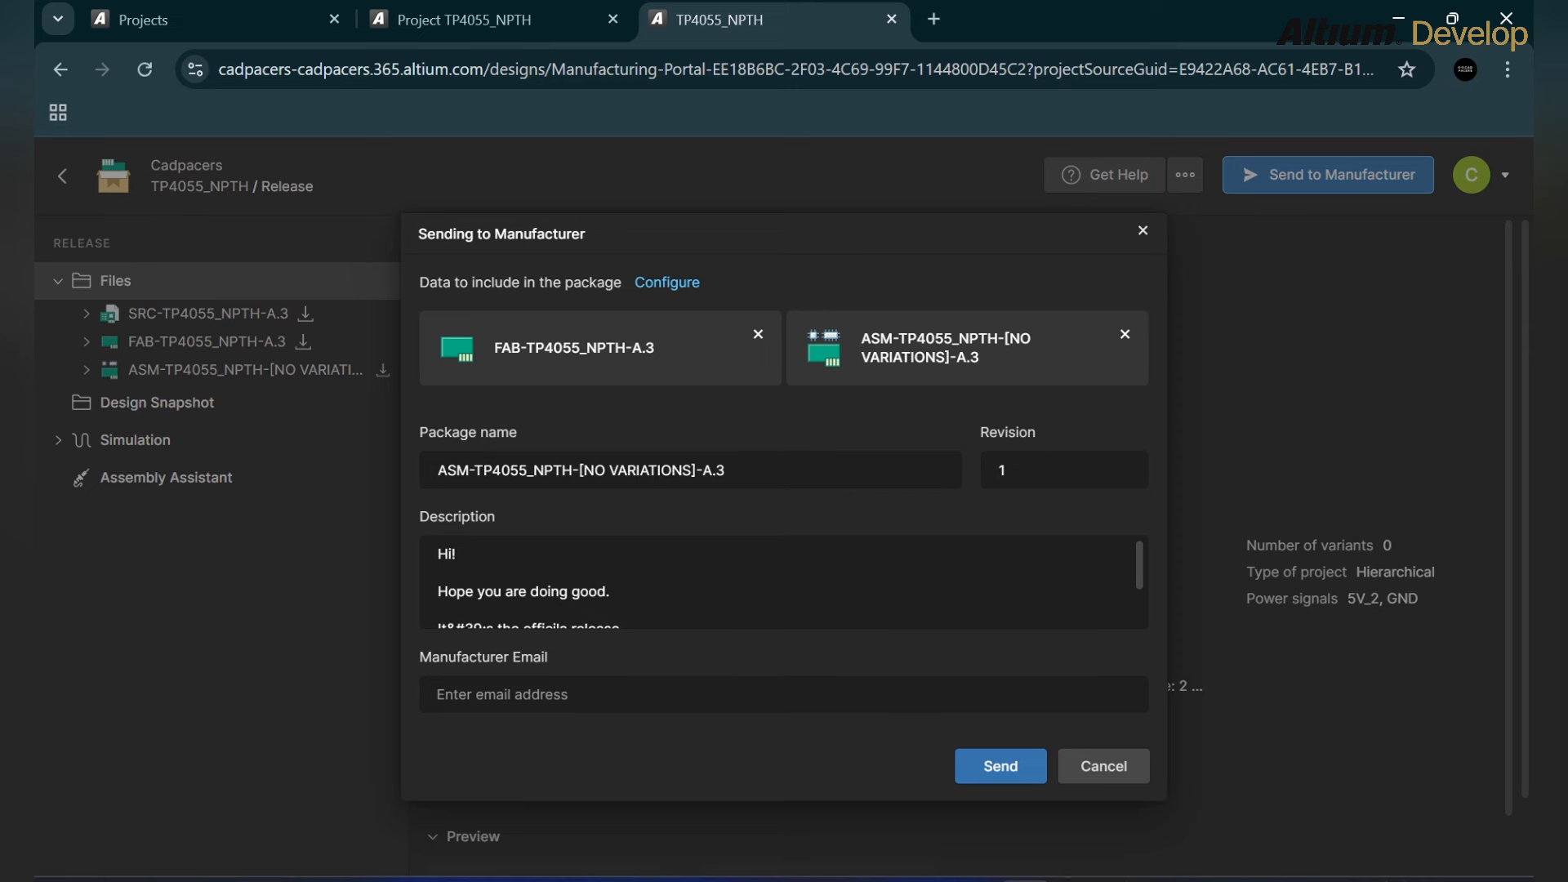
# Step: Add the SRC-TP4055_NPTH-A.3 source files to the manufacturer package
pyautogui.click(667, 282)
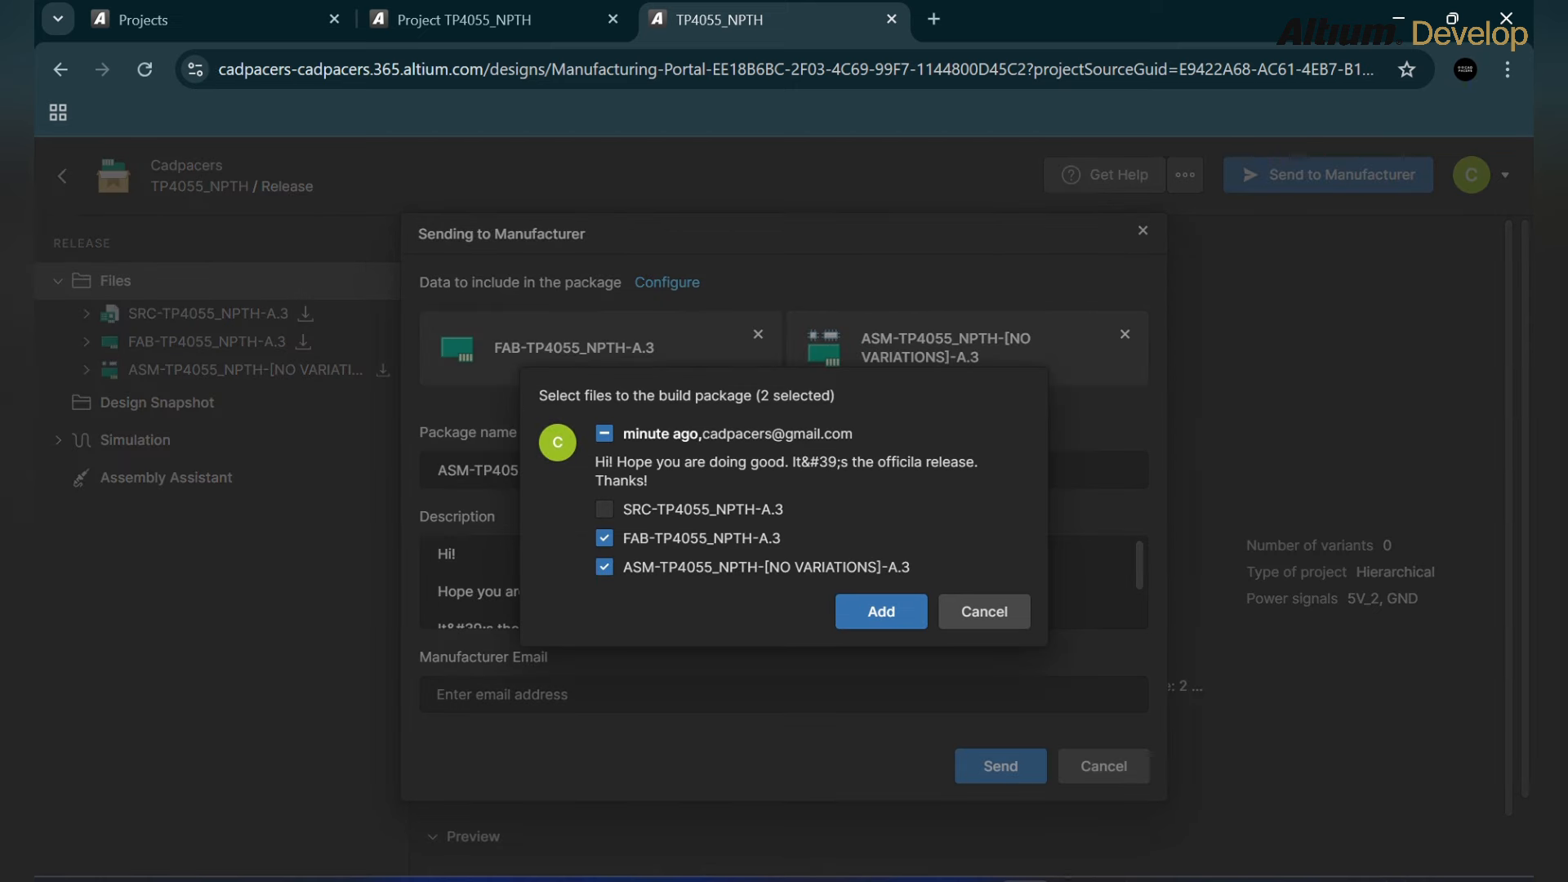
pyautogui.click(604, 509)
pyautogui.click(881, 612)
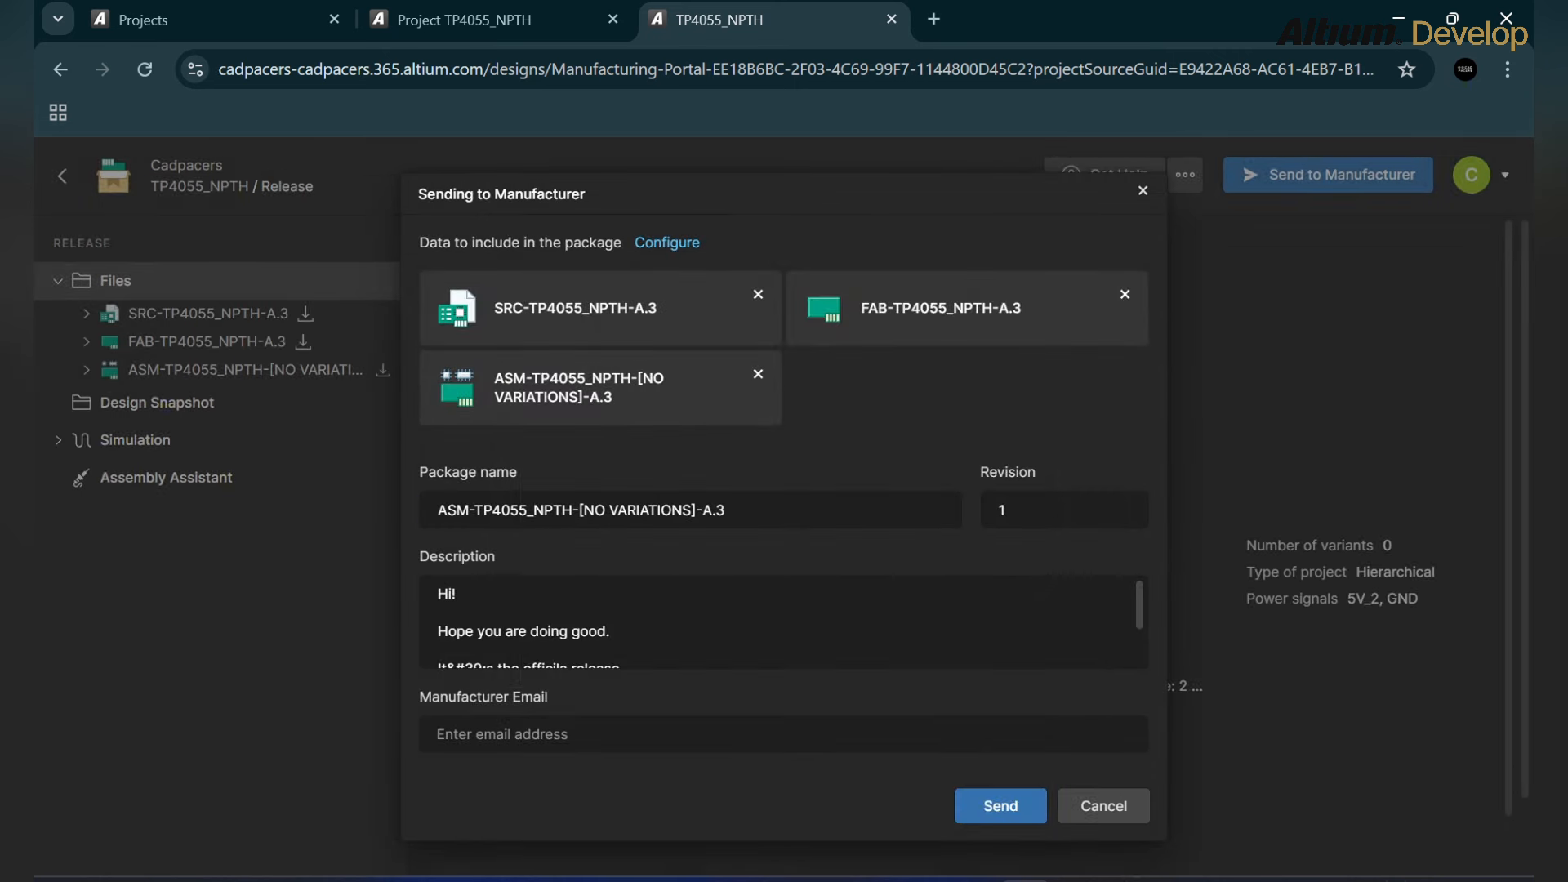
pyautogui.doubleClick(727, 510)
pyautogui.click(727, 510)
pyautogui.doubleClick(727, 510)
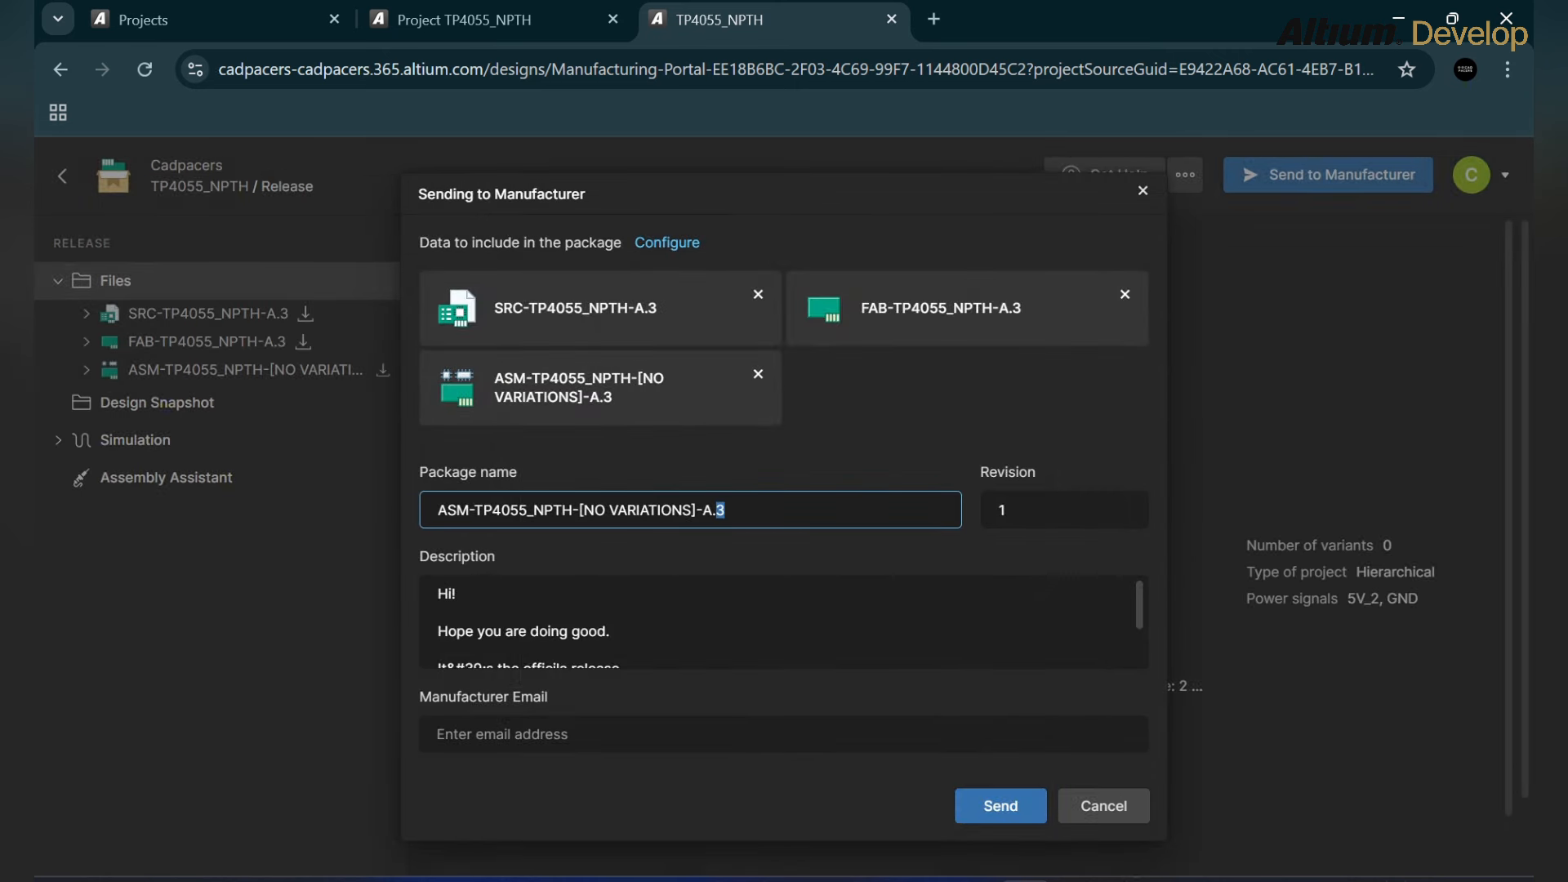
pyautogui.click(1054, 510)
pyautogui.click(980, 445)
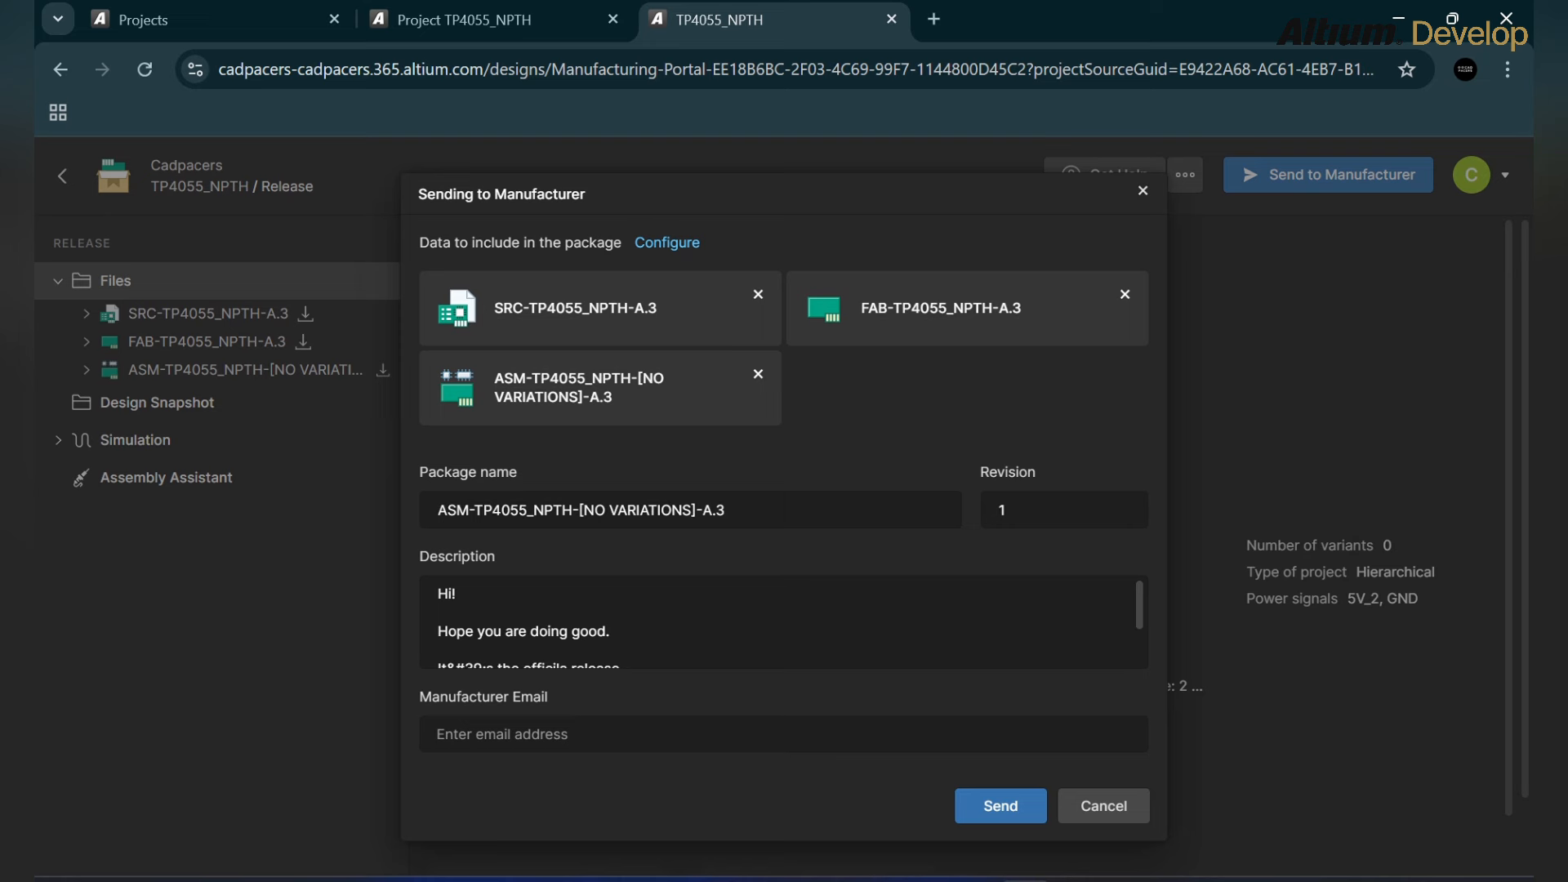
# Step: Correct the package description to read "It's the official release"
pyautogui.click(439, 651)
pyautogui.scroll(-1, 784, 622)
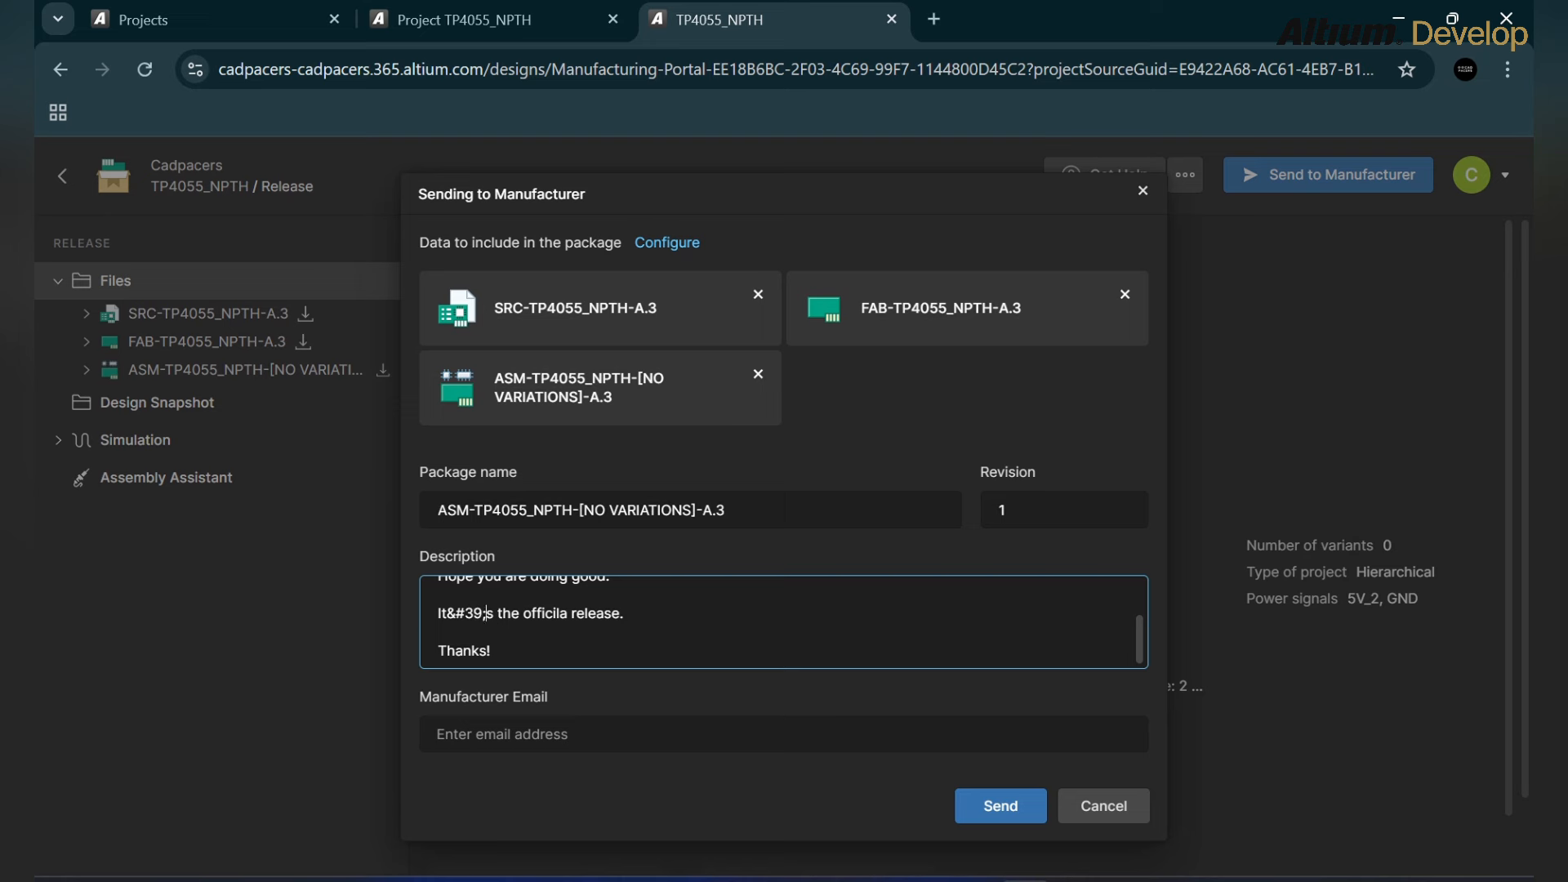
pyautogui.moveTo(485, 614); pyautogui.dragTo(449, 614)
pyautogui.write("'")
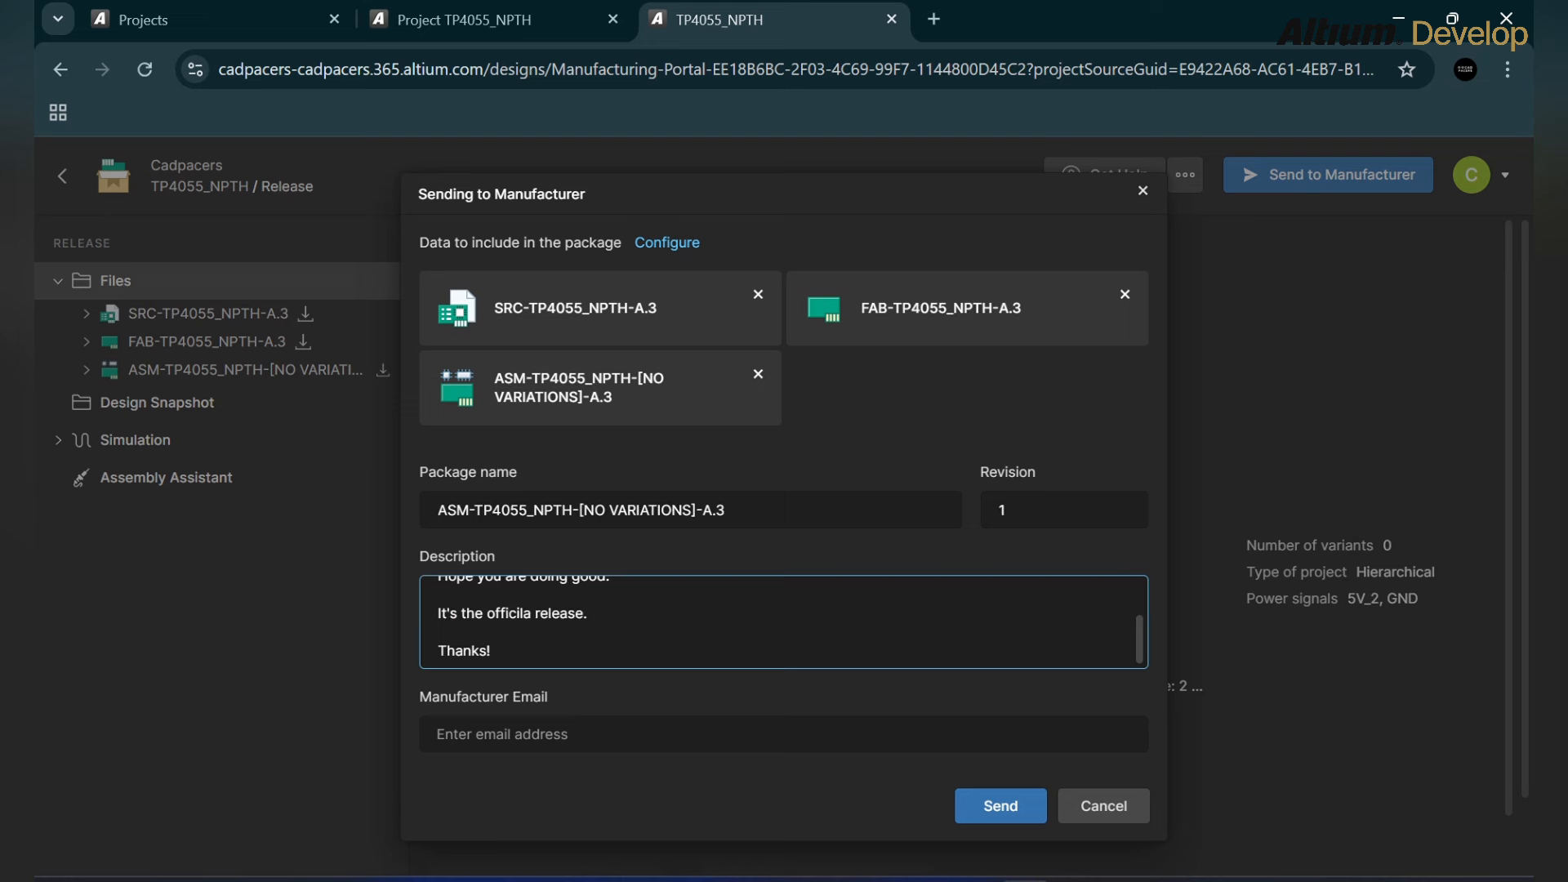
pyautogui.click(532, 612)
pyautogui.press('BackSpace')
pyautogui.press('BackSpace')
pyautogui.write('al')
# Step: Enter the manufacturer's Gmail e-mail address and send the package
pyautogui.press('BackSpace')
pyautogui.press('BackSpace')
pyautogui.press('BackSpace')
pyautogui.press('BackSpace')
pyautogui.press('BackSpace')
pyautogui.press('BackSpace')
pyautogui.press('BackSpace')
pyautogui.press('BackSpace')
pyautogui.press('BackSpace')
pyautogui.press('BackSpace')
pyautogui.press('BackSpace')
pyautogui.press('BackSpace')
pyautogui.press('BackSpace')
pyautogui.press('BackSpace')
pyautogui.press('BackSpace')
pyautogui.press('BackSpace')
pyautogui.press('BackSpace')
pyautogui.press('BackSpace')
pyautogui.press('BackSpace')
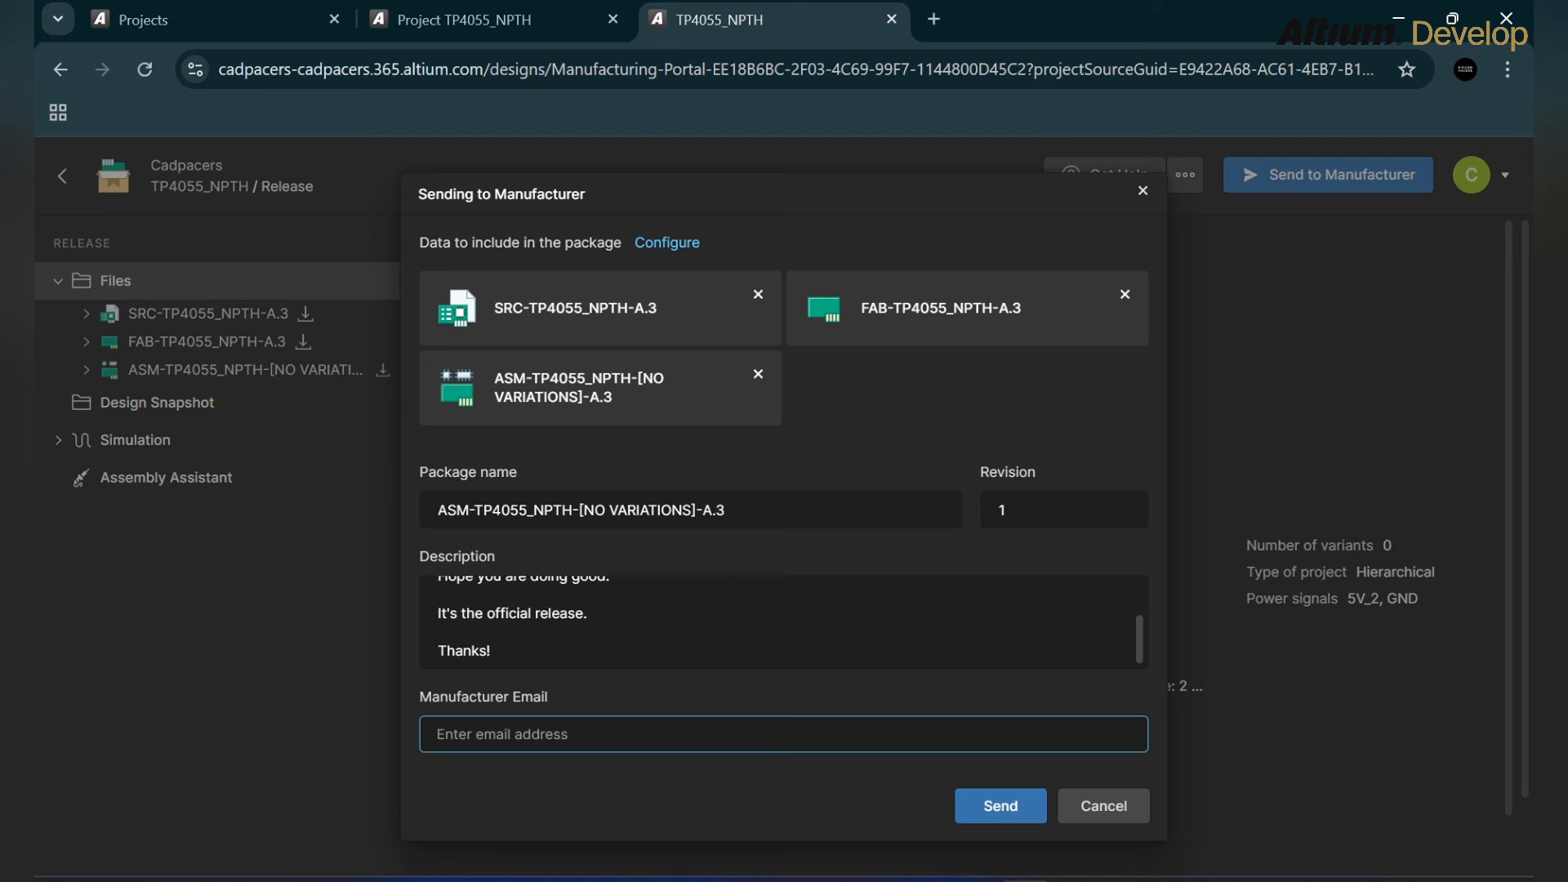
pyautogui.press('BackSpace')
pyautogui.press('BackSpace')
pyautogui.press('BackSpace')
pyautogui.press('BackSpace')
pyautogui.press('BackSpace')
pyautogui.press('BackSpace')
pyautogui.press('BackSpace')
pyautogui.press('BackSpace')
pyautogui.press('BackSpace')
pyautogui.press('BackSpace')
pyautogui.press('BackSpace')
pyautogui.press('BackSpace')
pyautogui.press('BackSpace')
pyautogui.press('BackSpace')
pyautogui.press('BackSpace')
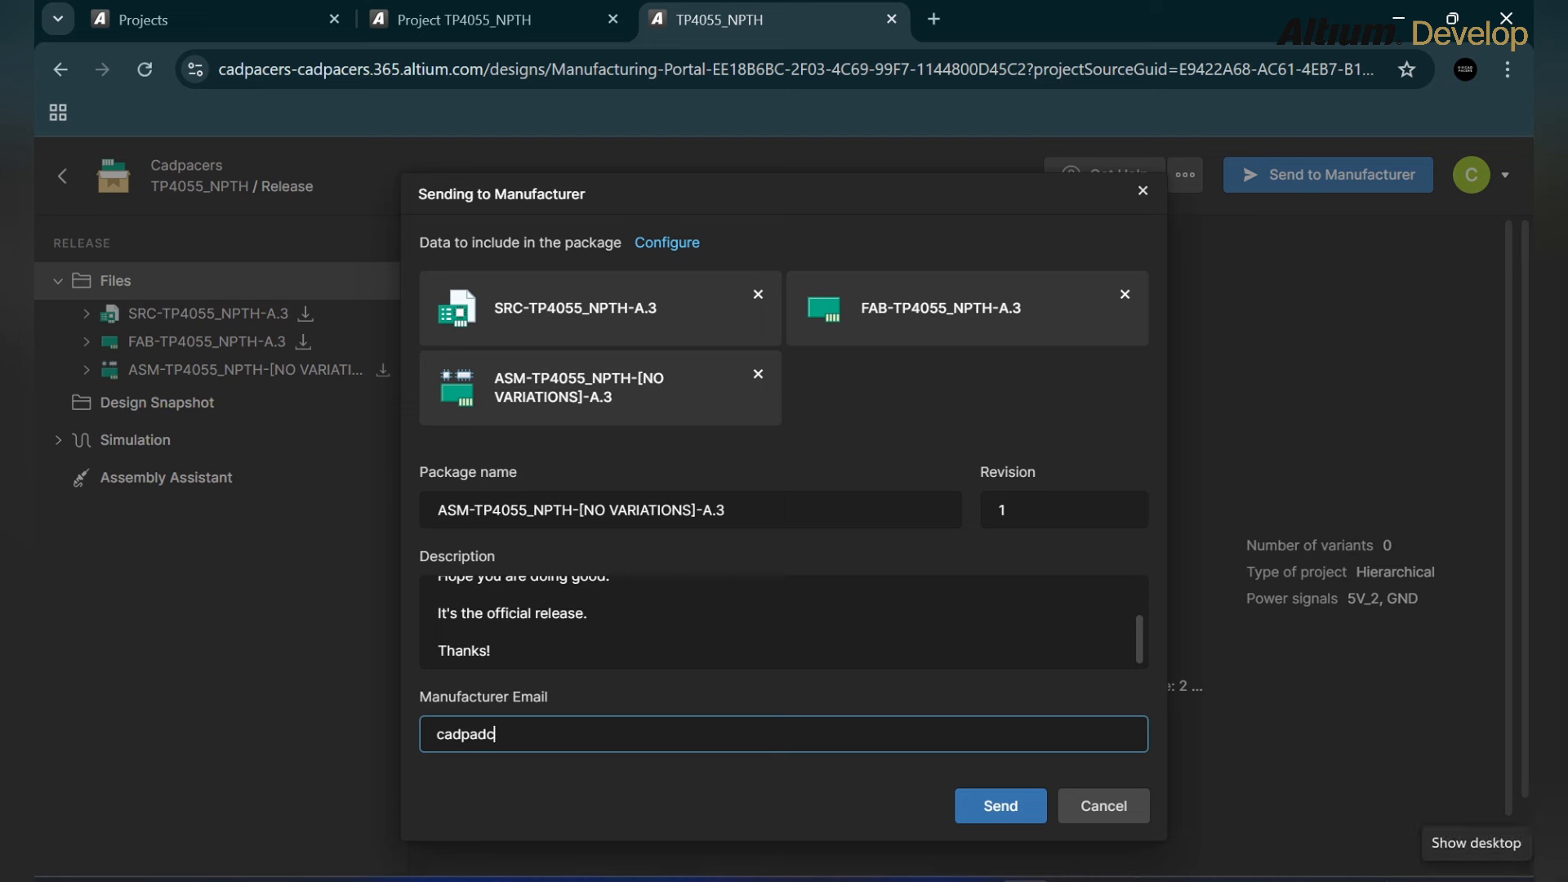
pyautogui.press('BackSpace')
pyautogui.press('BackSpace')
pyautogui.press('BackSpace')
pyautogui.press('BackSpace')
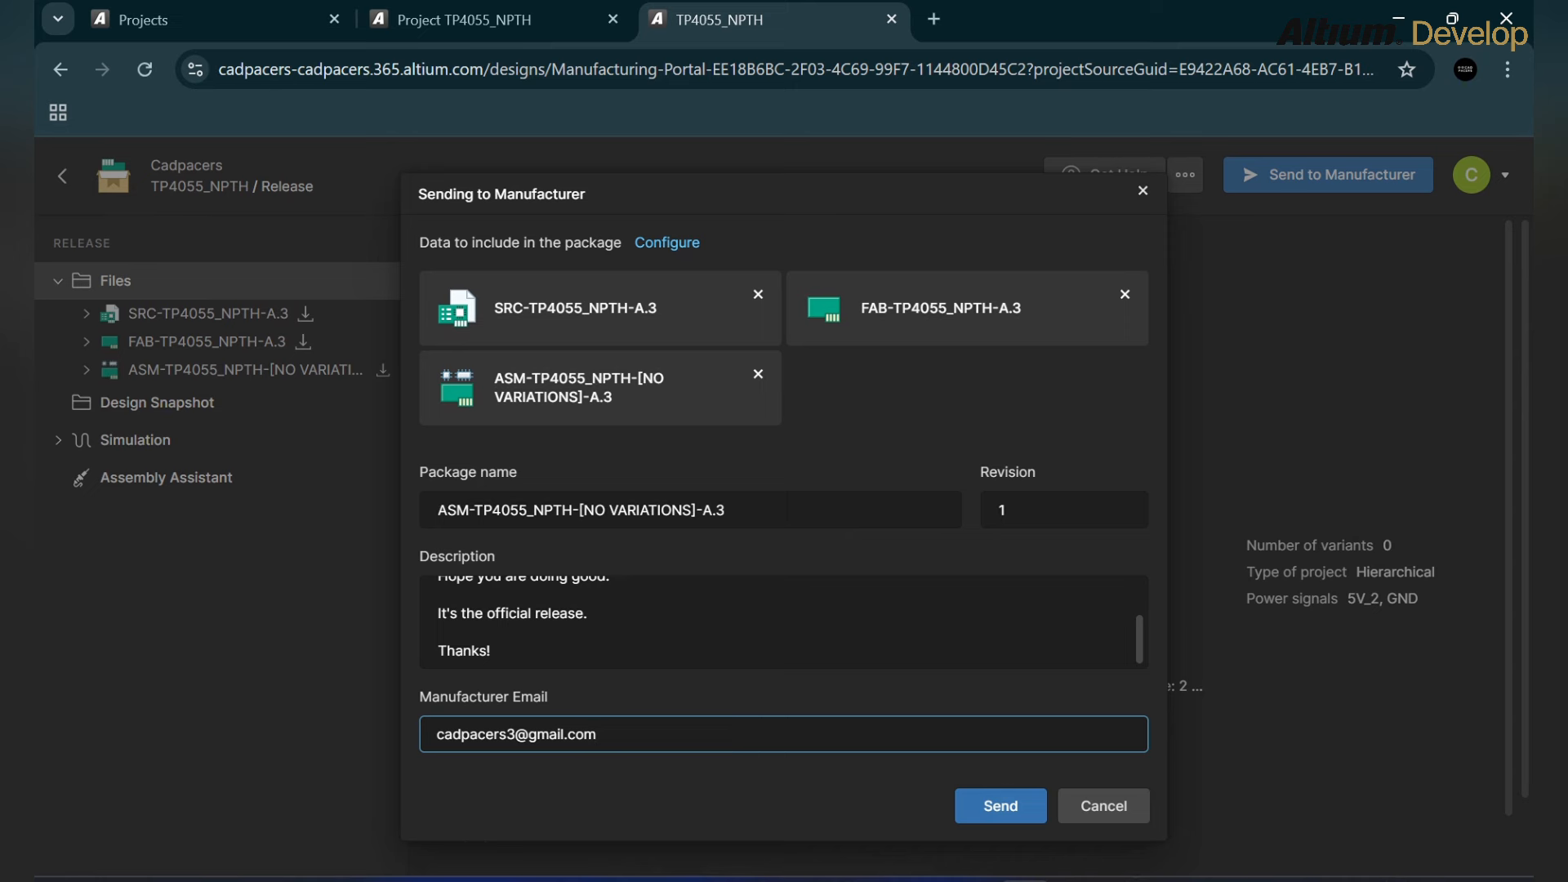
pyautogui.click(1000, 806)
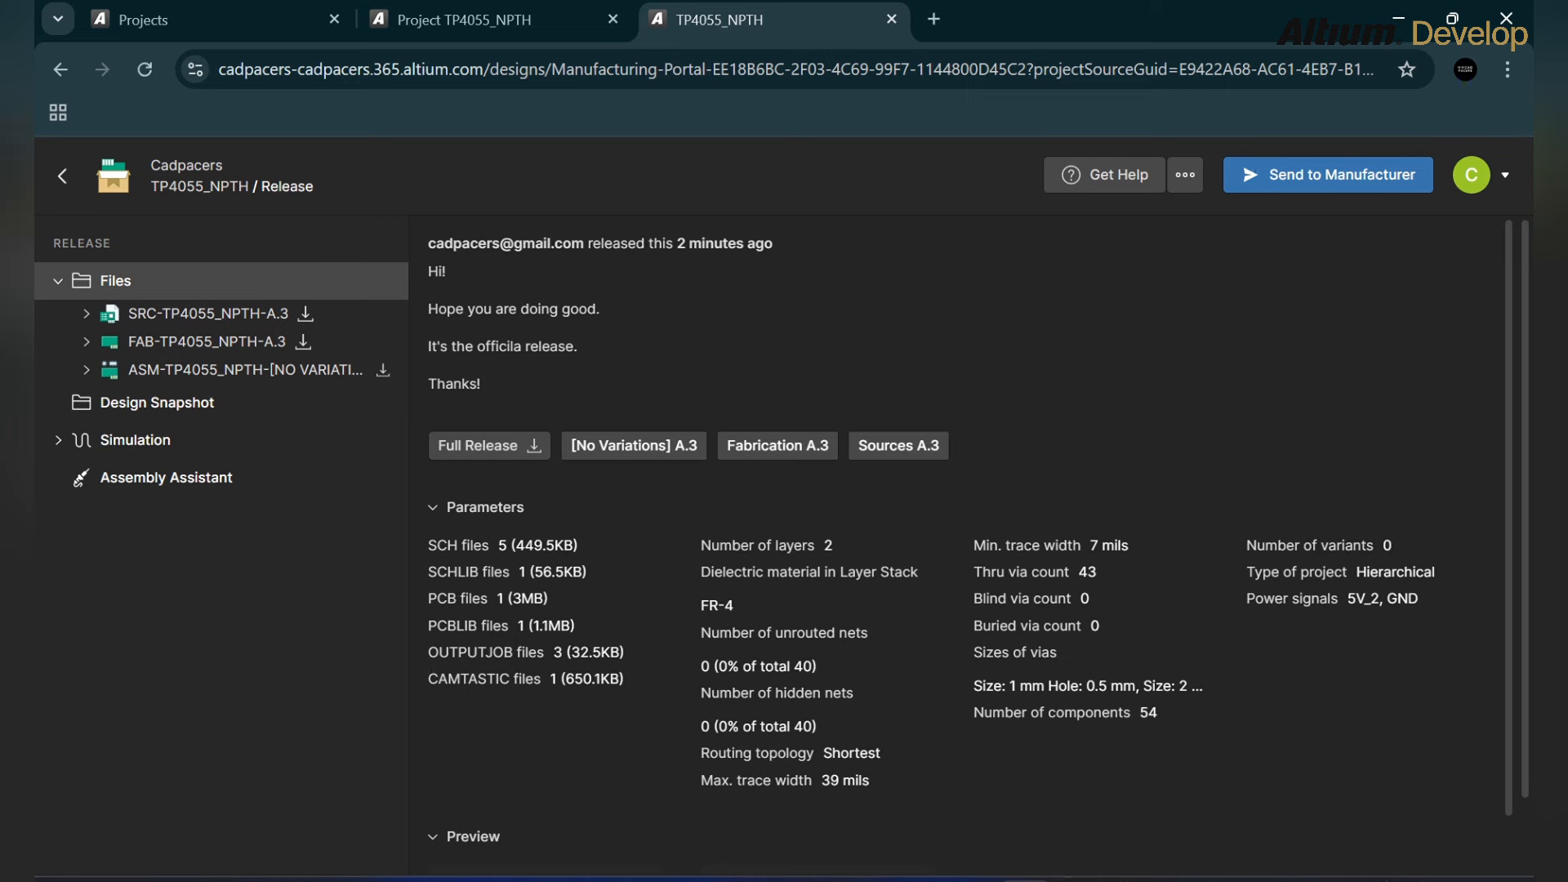
# Step: Add a second recipient's Gmail address in Manufacturer Email and resend the package
pyautogui.rightClick(683, 206)
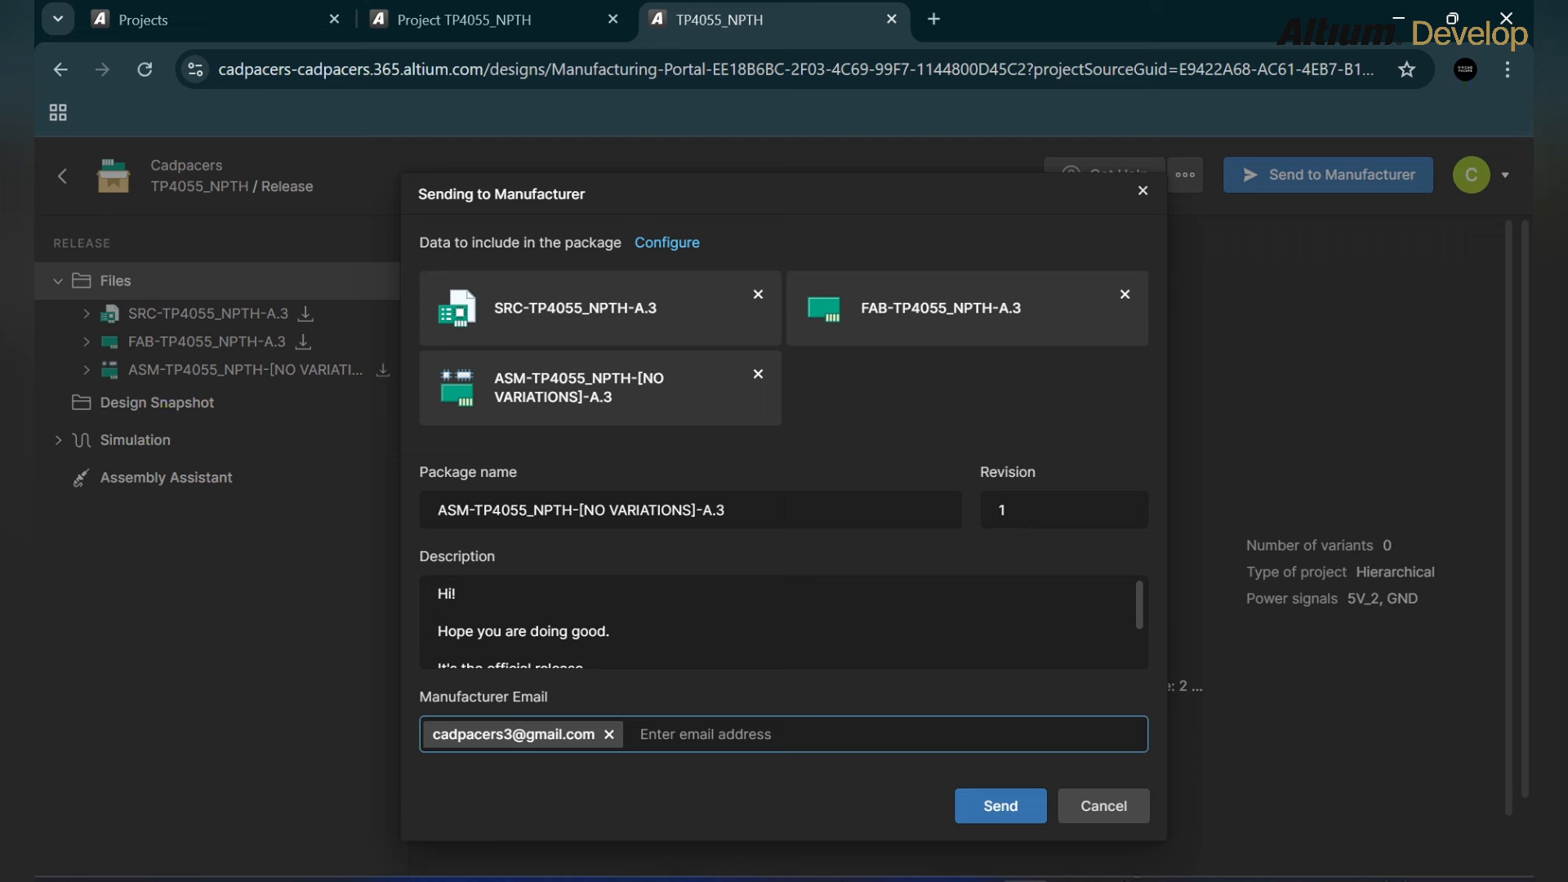
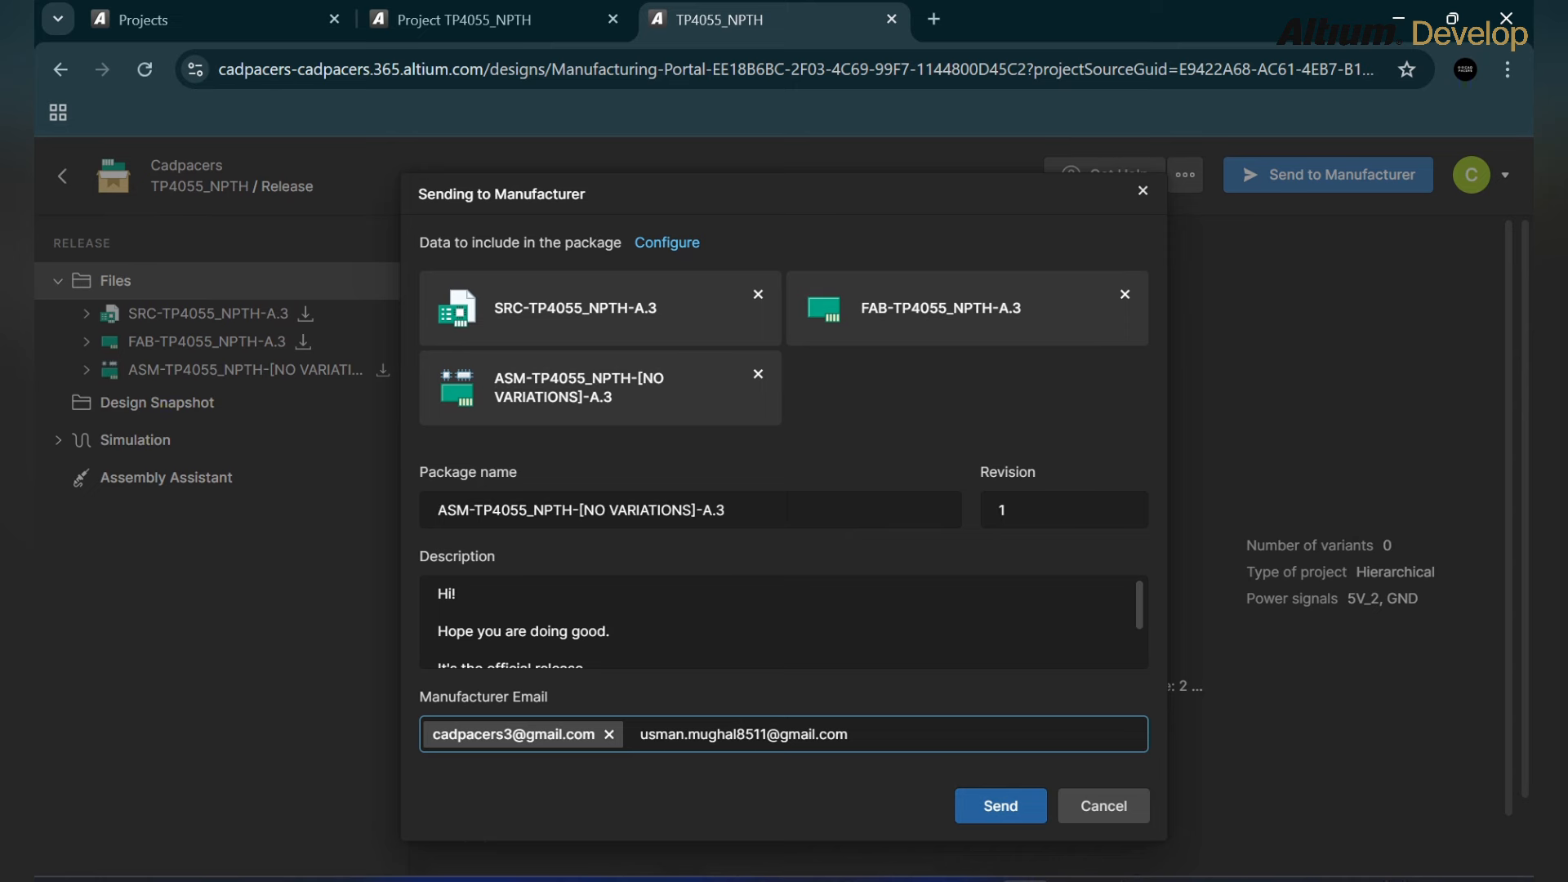
pyautogui.click(1001, 806)
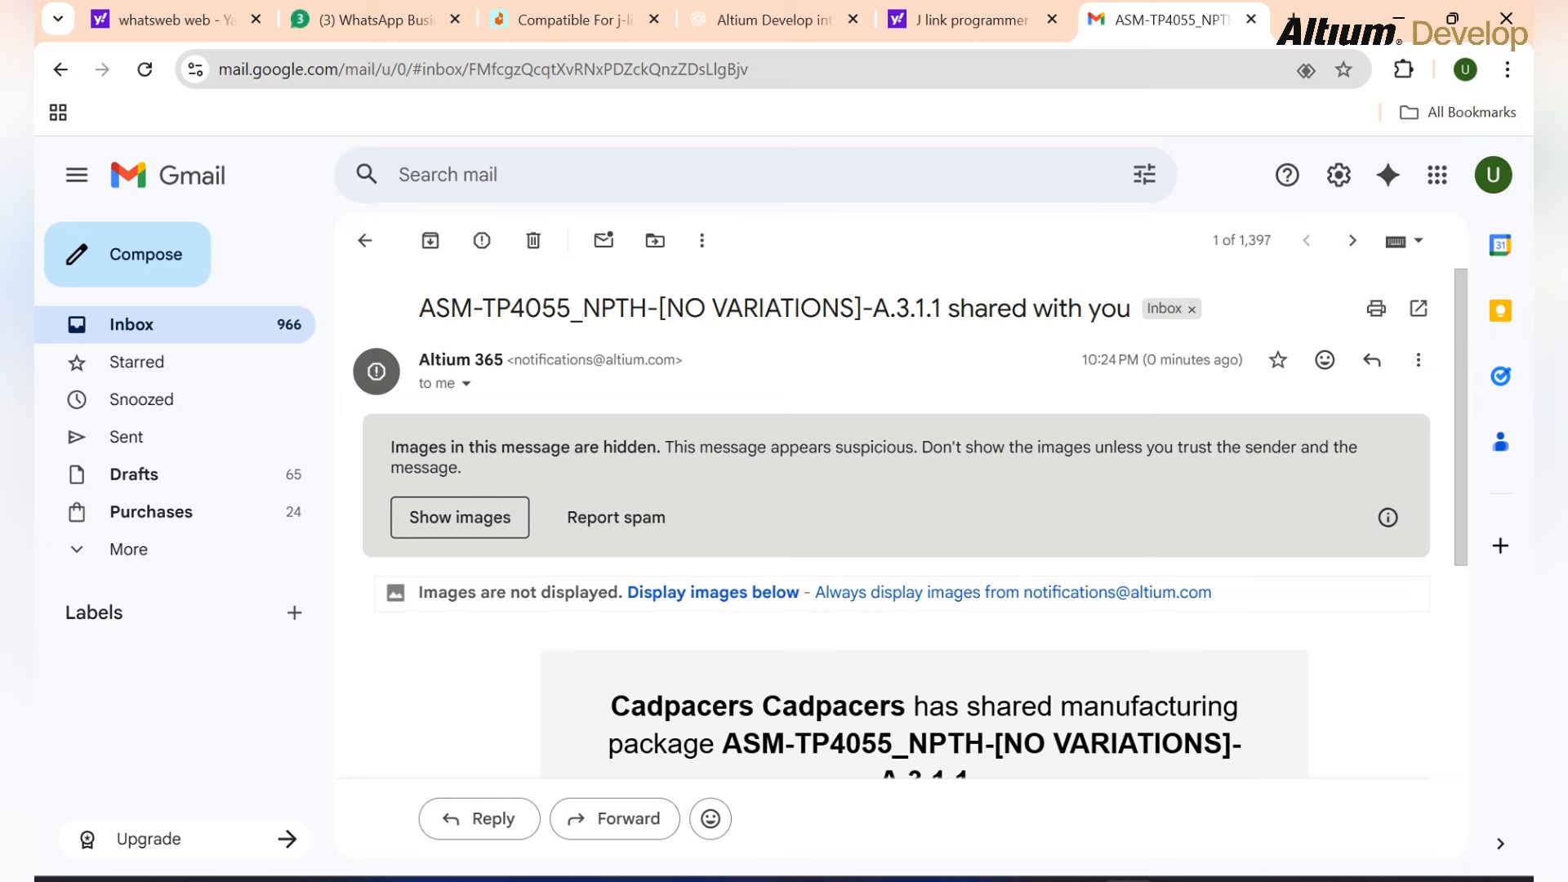
# Step: Read through Gmail's notification sharing the ASM-TP4055_NPTH-[NO VARIATIONS]-A.3.1.1 package
pyautogui.scroll(-5, 899, 523)
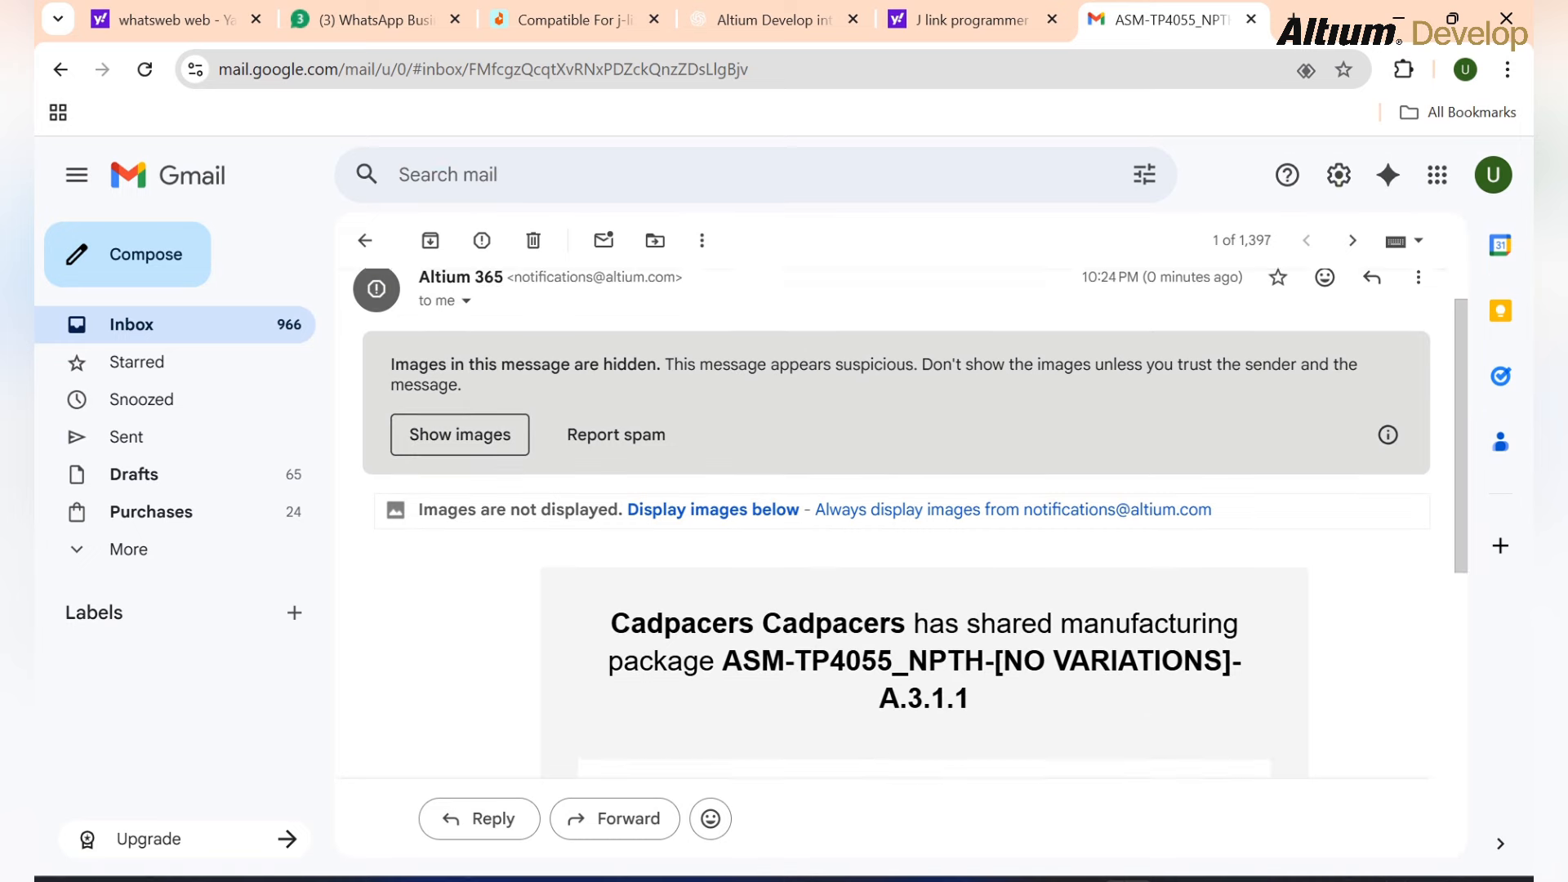
pyautogui.scroll(-3, 923, 523)
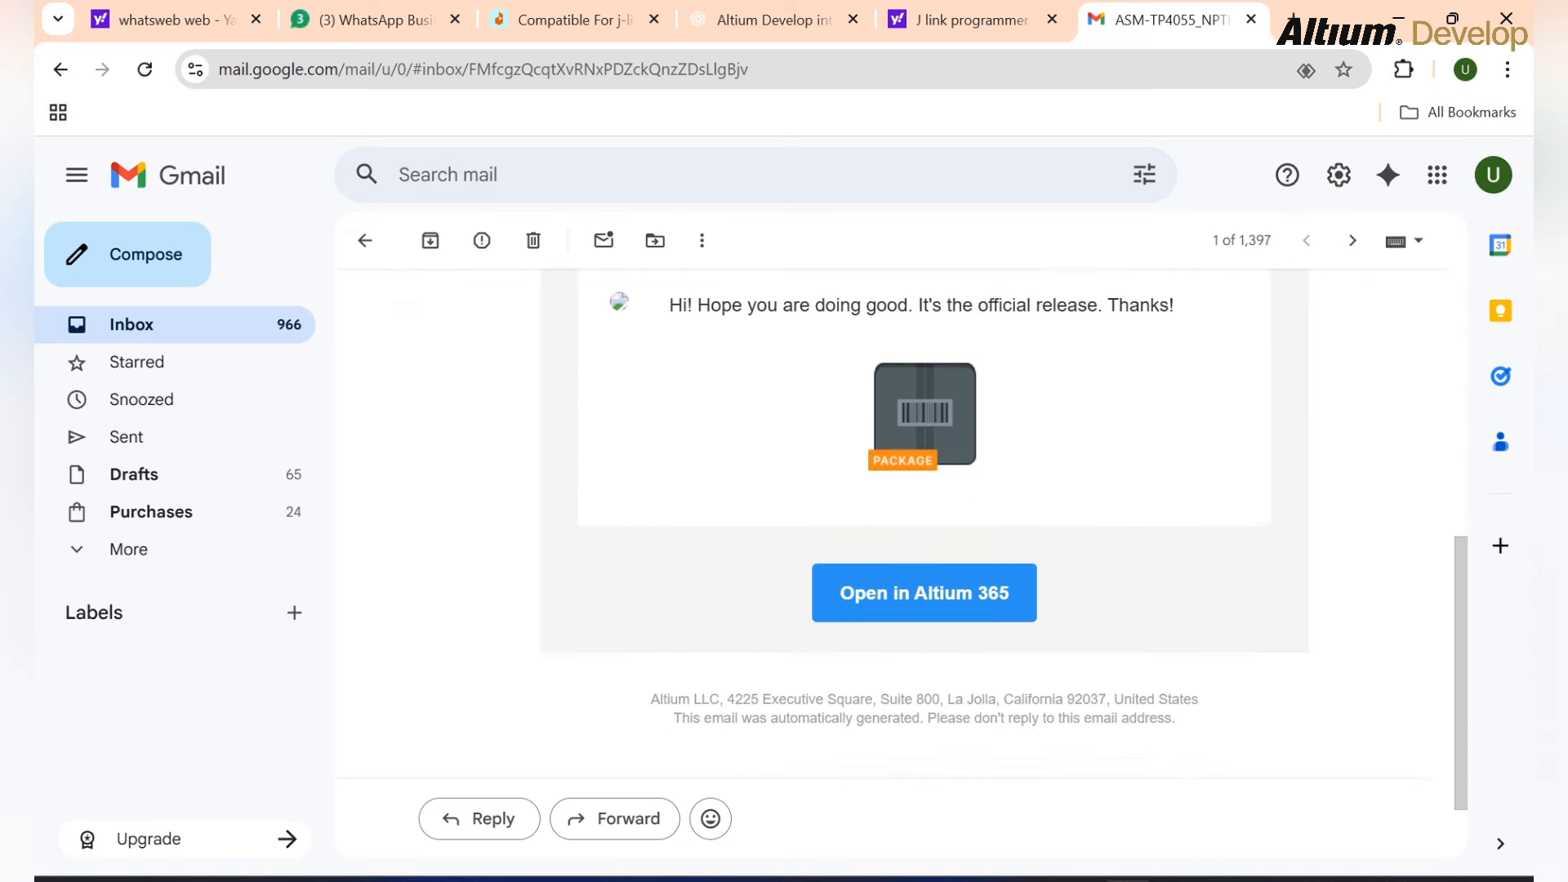
pyautogui.scroll(1, 923, 523)
pyautogui.scroll(-1, 923, 523)
pyautogui.scroll(3, 923, 571)
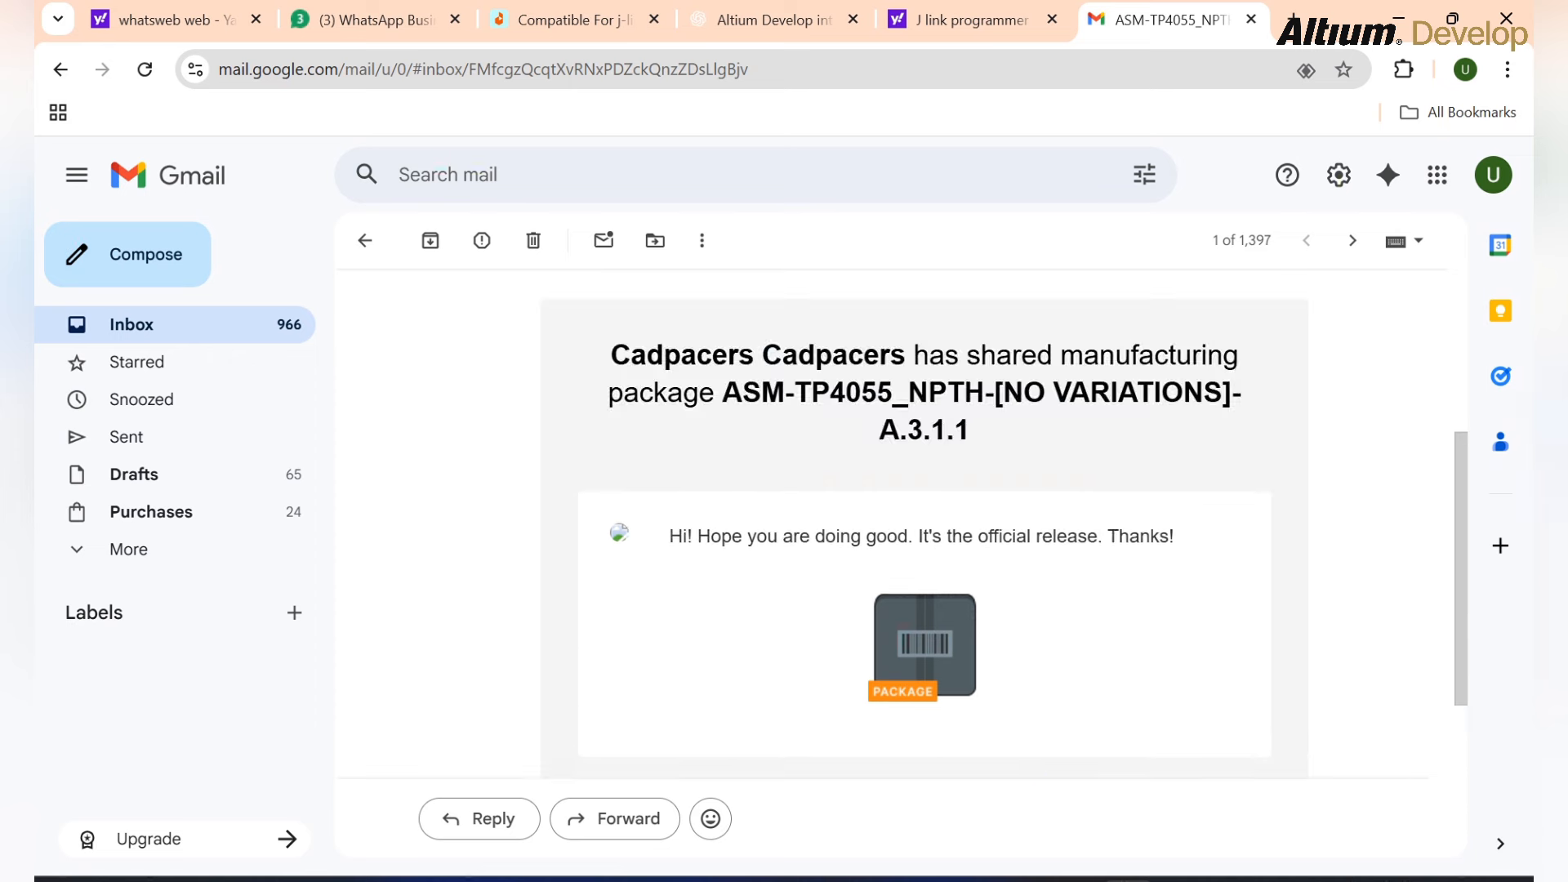
pyautogui.scroll(-3, 923, 572)
pyautogui.scroll(4, 923, 572)
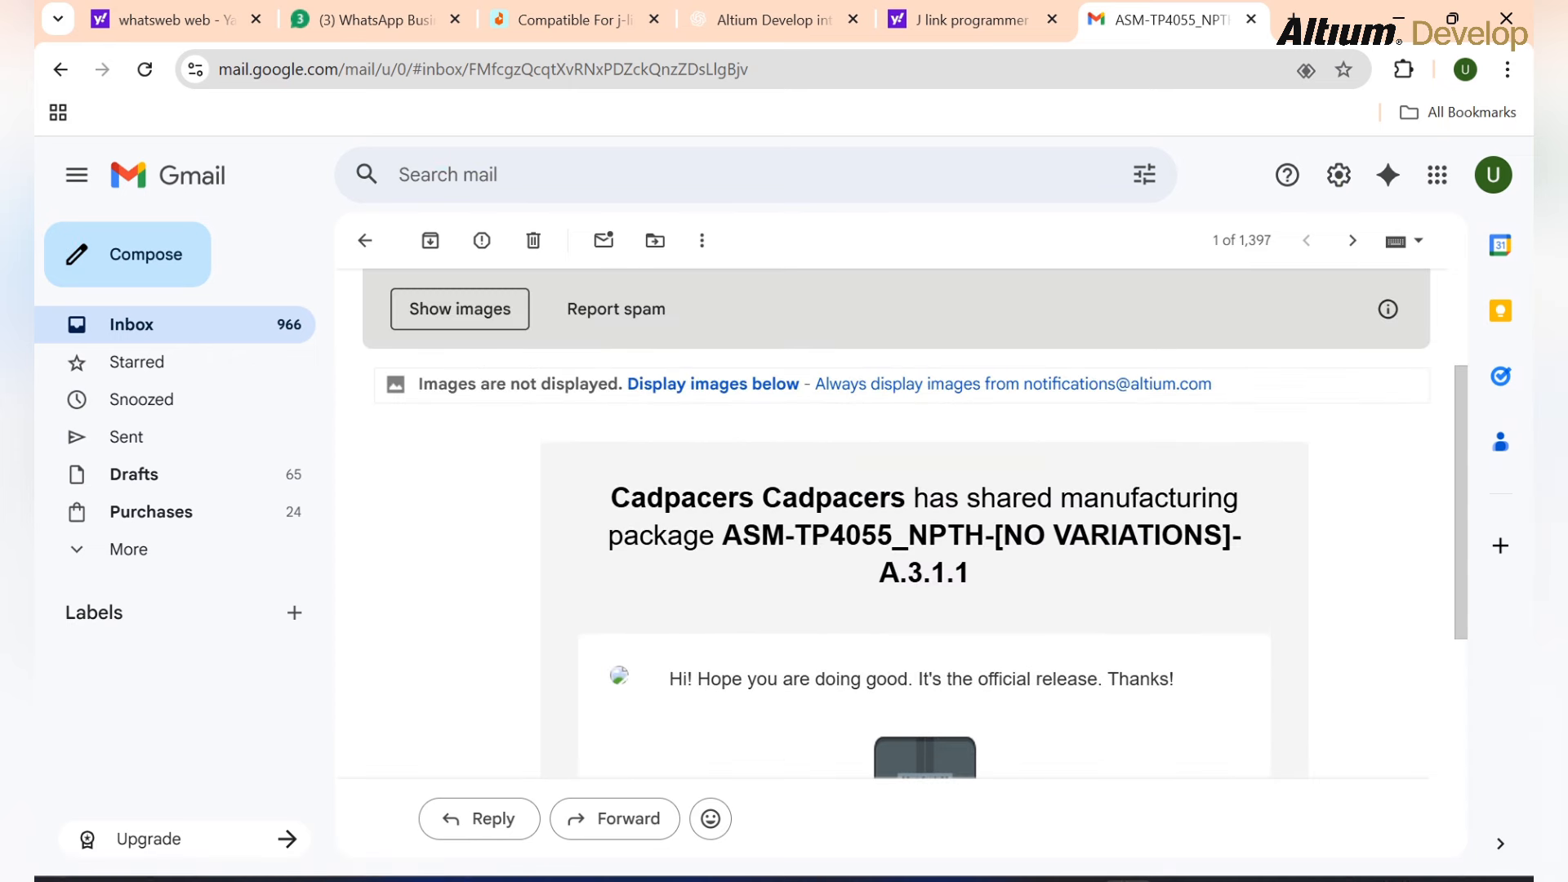
# Step: Return to the Project TP4055_NPTH Releases page in Altium 365
pyautogui.click(1077, 880)
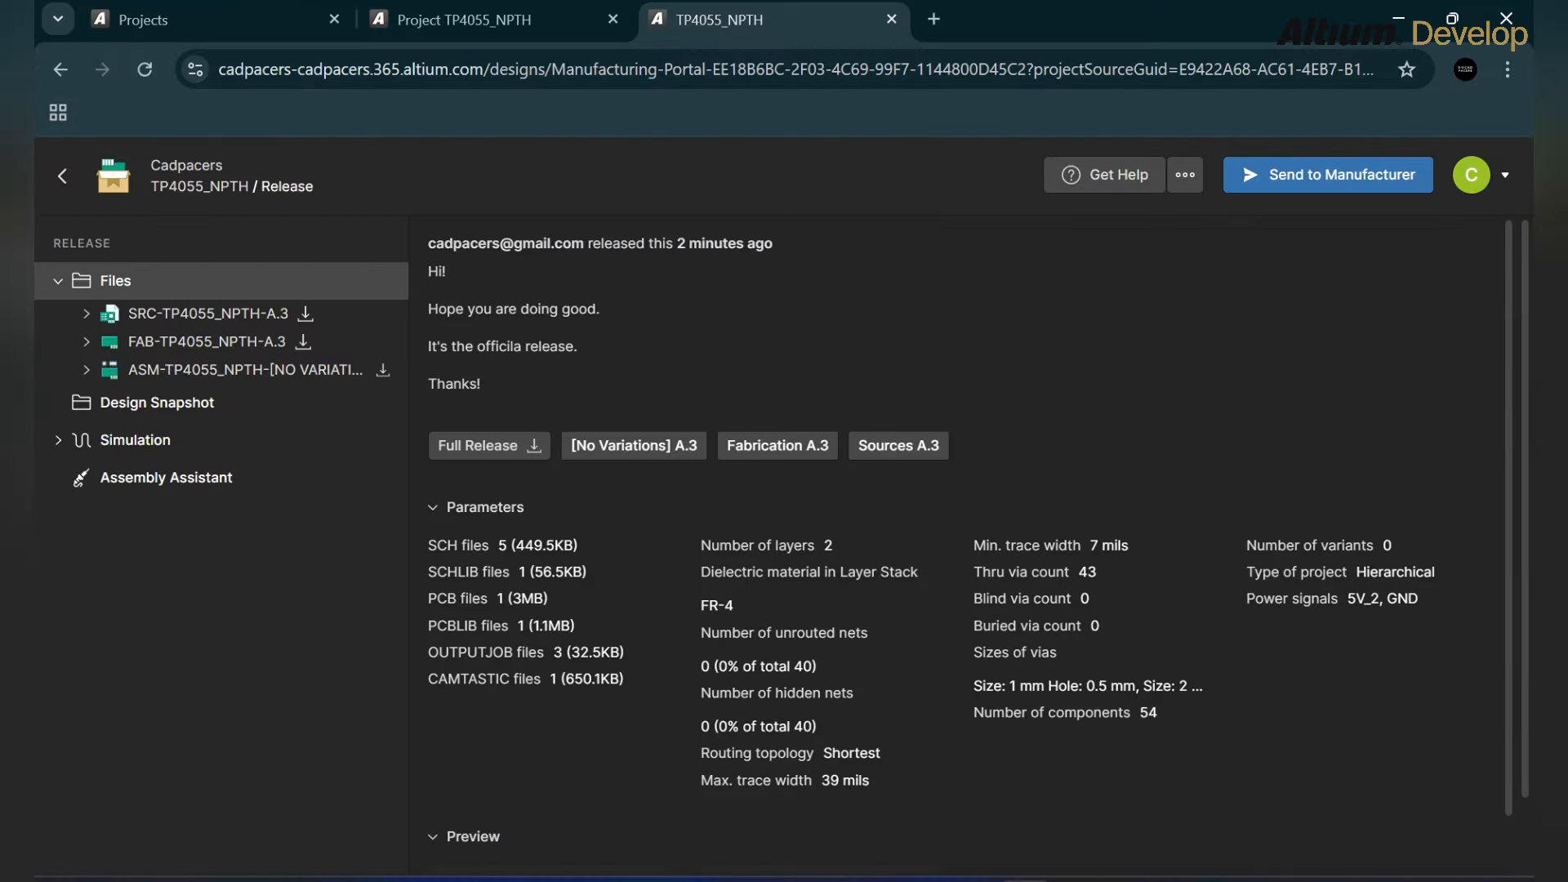
pyautogui.scroll(-1, 964, 539)
pyautogui.scroll(1, 968, 545)
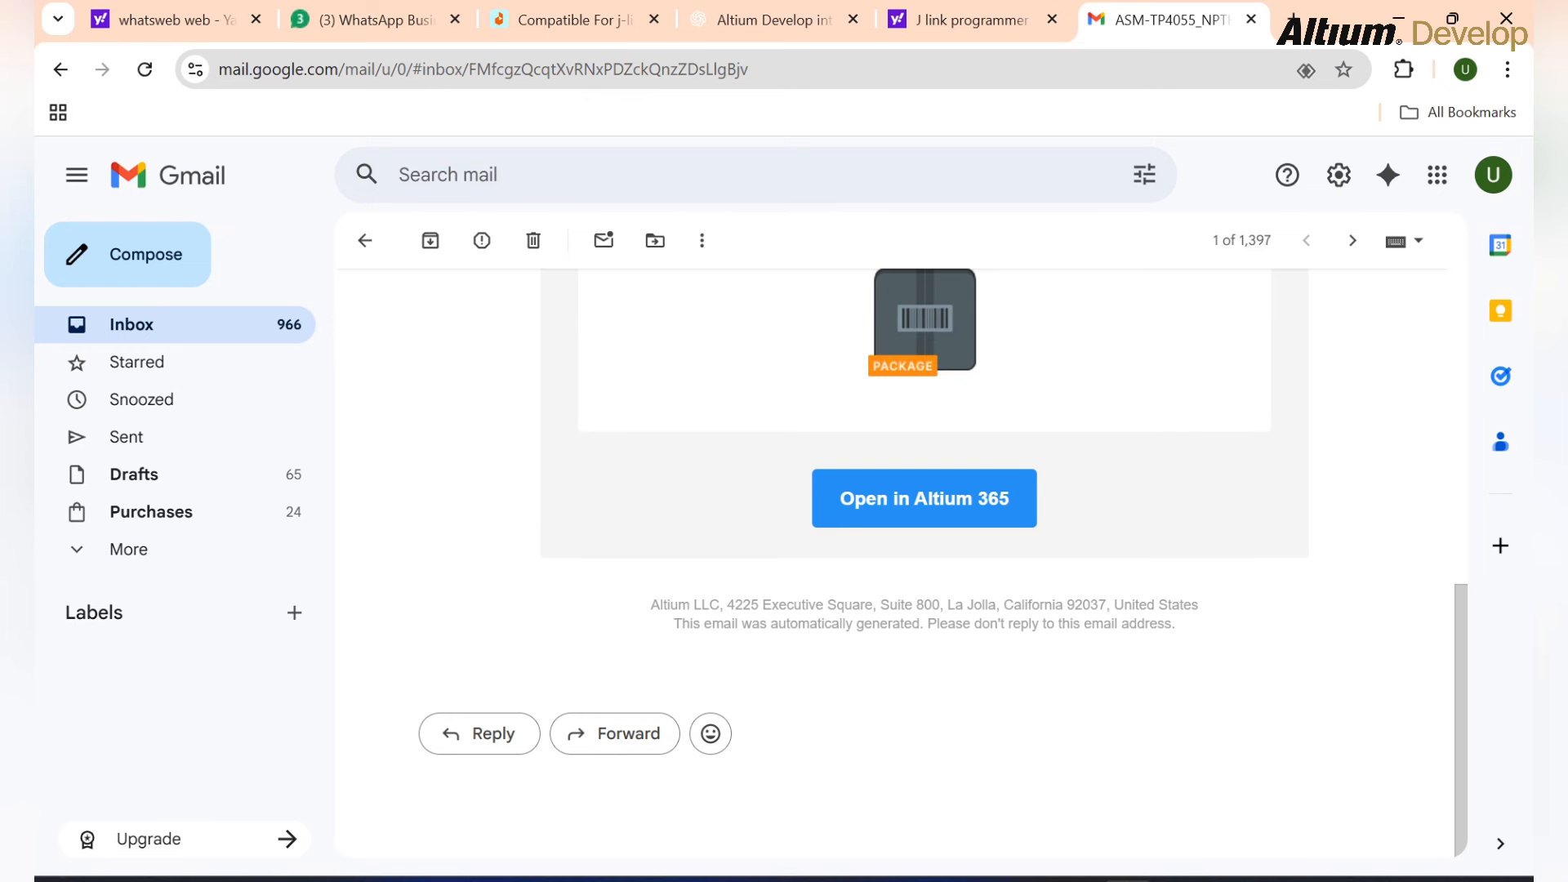
# Step: Reply with 'Thanks for your email. We will review the files and provide feedback in an hour.'
pyautogui.click(479, 733)
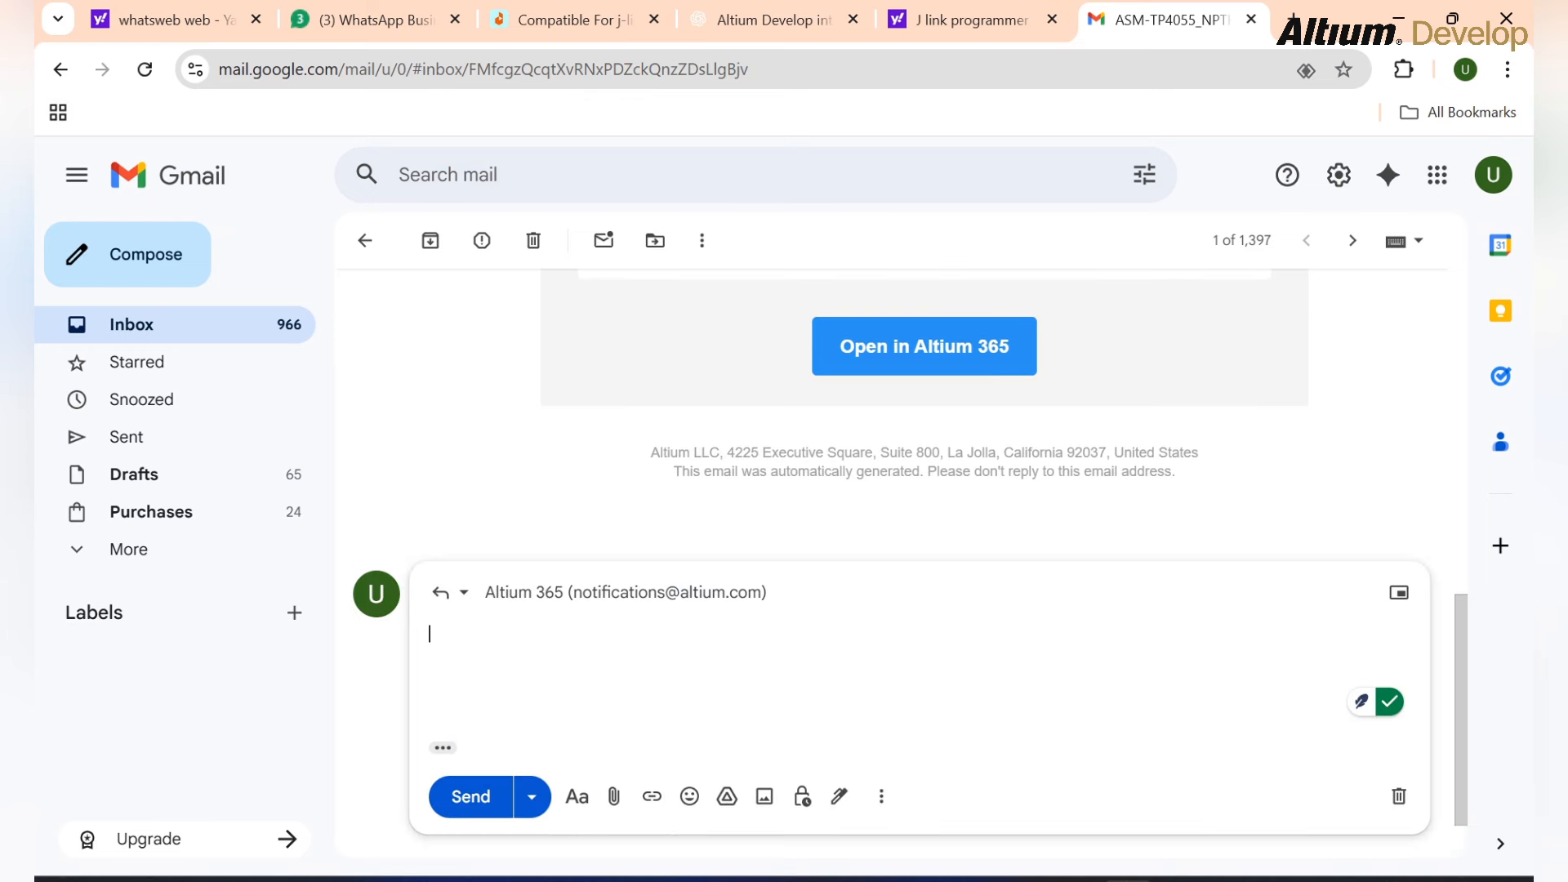
pyautogui.write('Thanks for your')
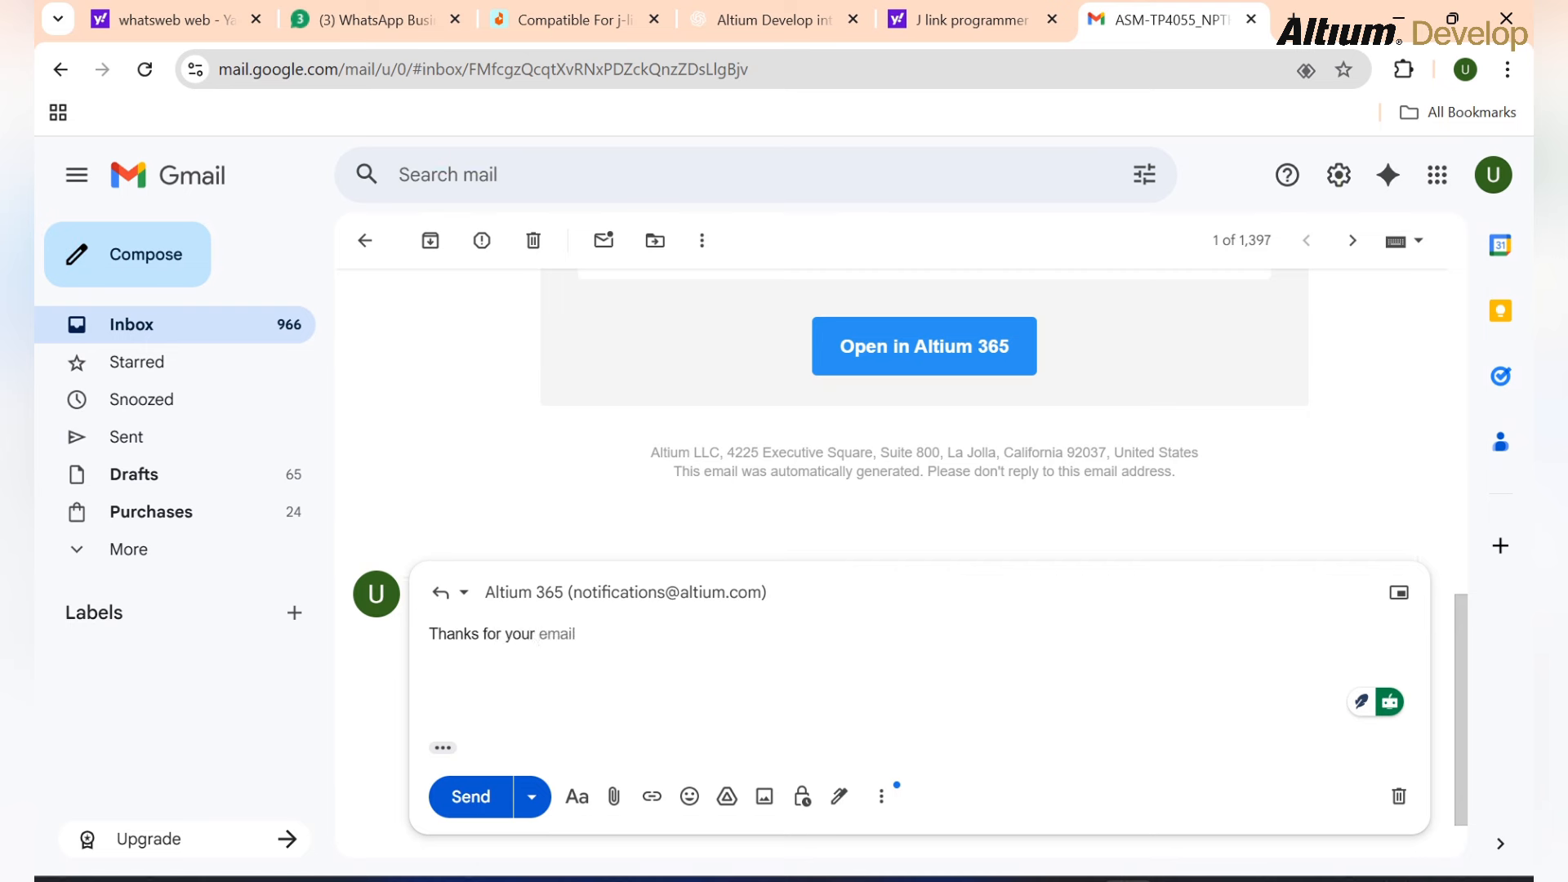
pyautogui.press('Tab')
pyautogui.write('. I will')
pyautogui.press('BackSpace')
pyautogui.press('BackSpace')
pyautogui.press('BackSpace')
pyautogui.press('BackSpace')
pyautogui.press('BackSpace')
pyautogui.press('BackSpace')
pyautogui.write('We will review the f')
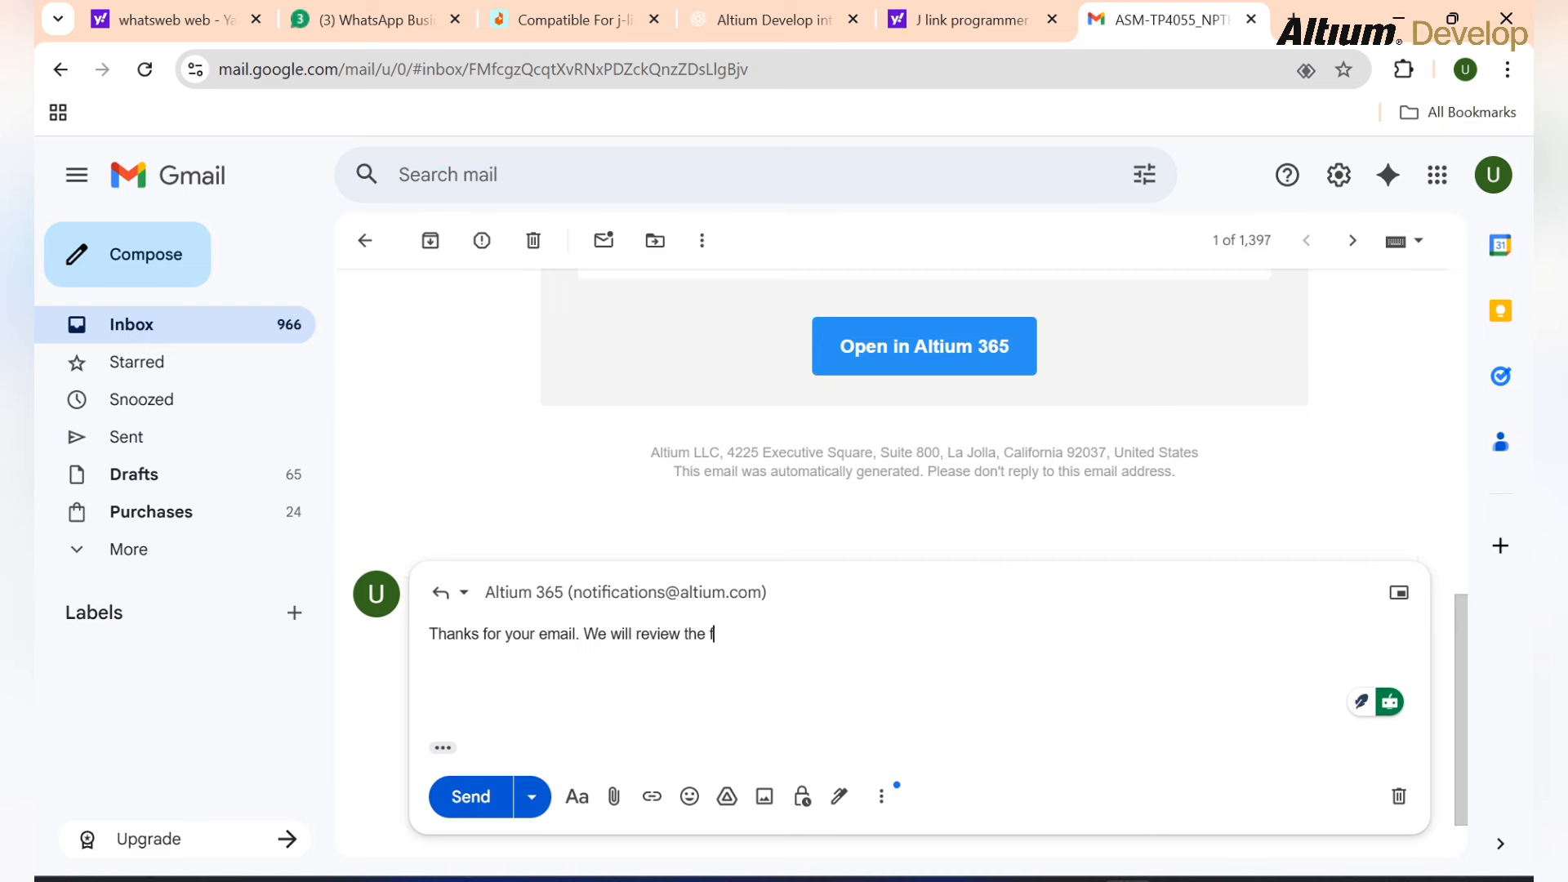
pyautogui.press('BackSpace')
pyautogui.press('BackSpace')
pyautogui.write('fee')
pyautogui.press('BackSpace')
pyautogui.press('BackSpace')
pyautogui.write('iles and provide feedback inm')
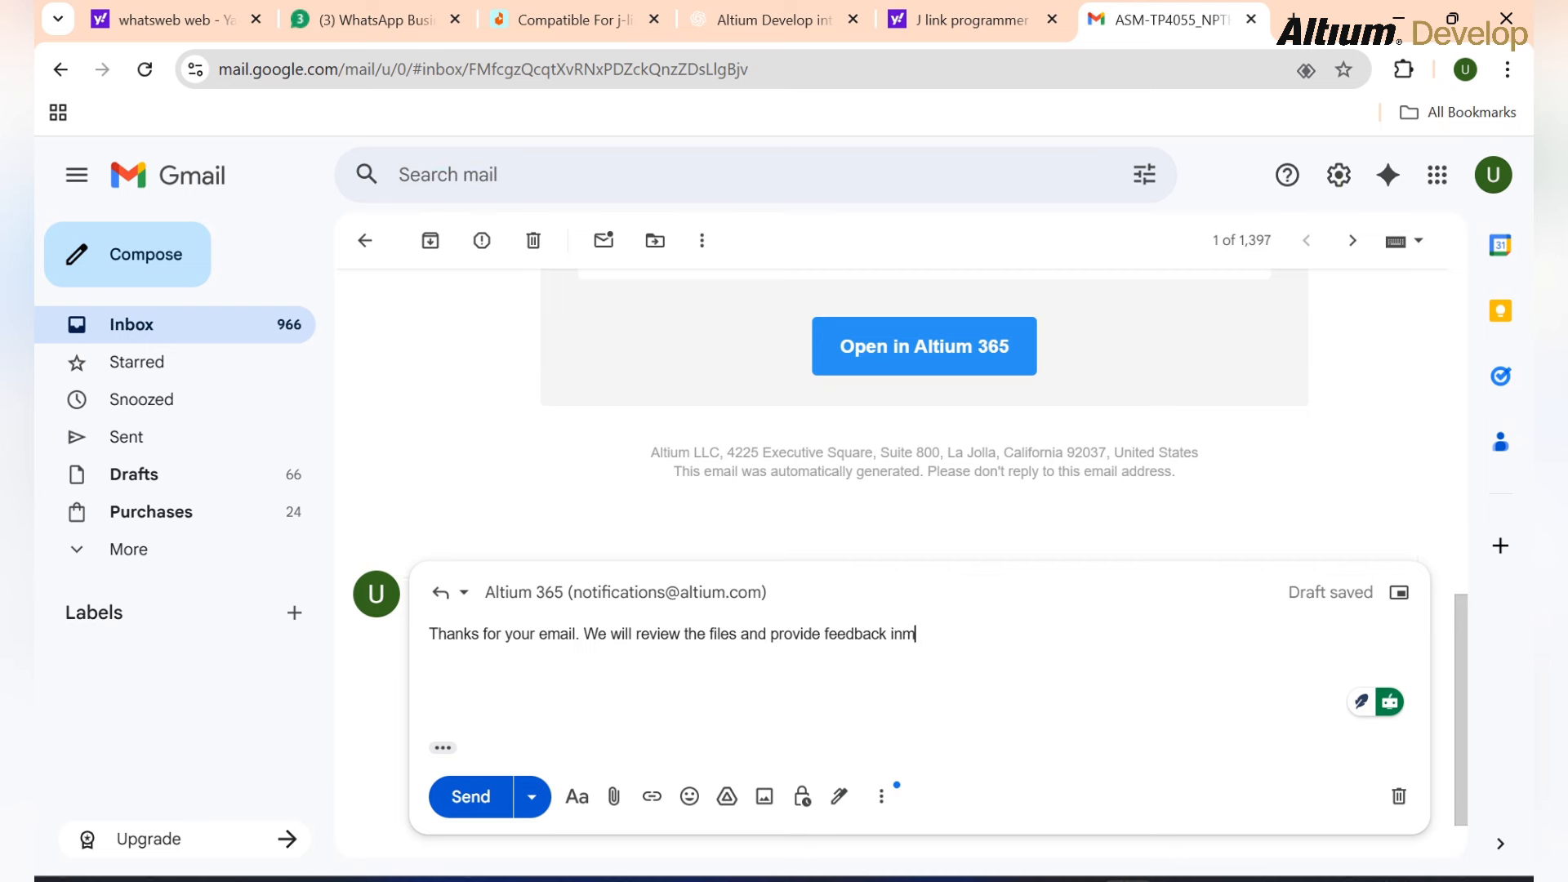
pyautogui.press('BackSpace')
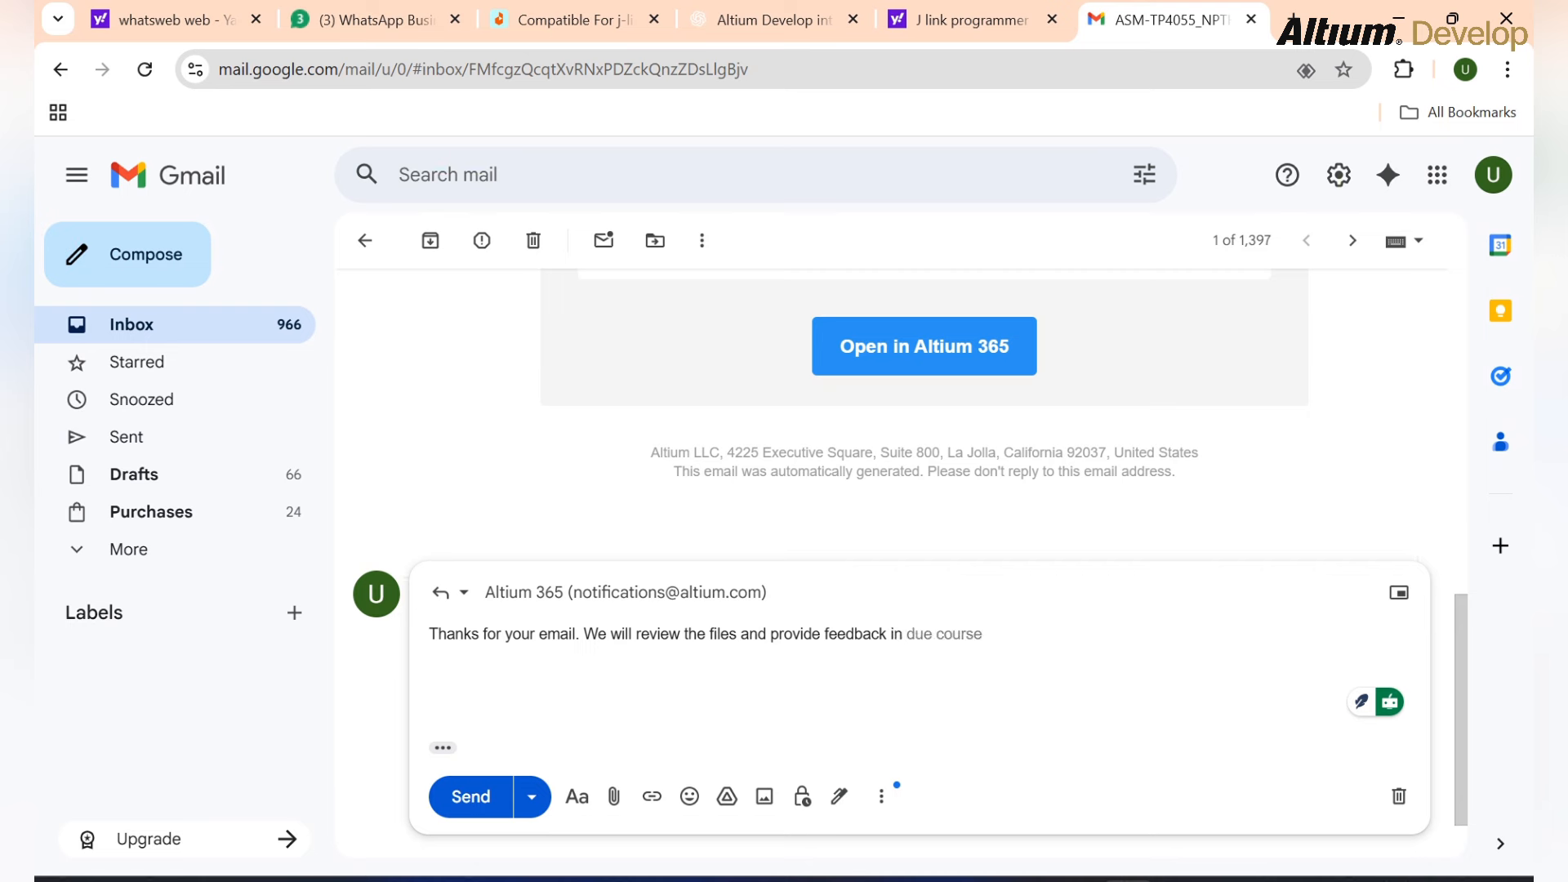
pyautogui.write('few mins')
pyautogui.press('BackSpace')
pyautogui.press('BackSpace')
pyautogui.press('BackSpace')
pyautogui.press('BackSpace')
pyautogui.press('BackSpace')
pyautogui.press('BackSpace')
pyautogui.press('BackSpace')
pyautogui.press('BackSpace')
pyautogui.write('an hour.')
# Step: Add a 'Hi! Hope you are doing well' greeting and a 'Regards!' sign-off
pyautogui.press('Return')
pyautogui.press('Return')
pyautogui.write('Hi!')
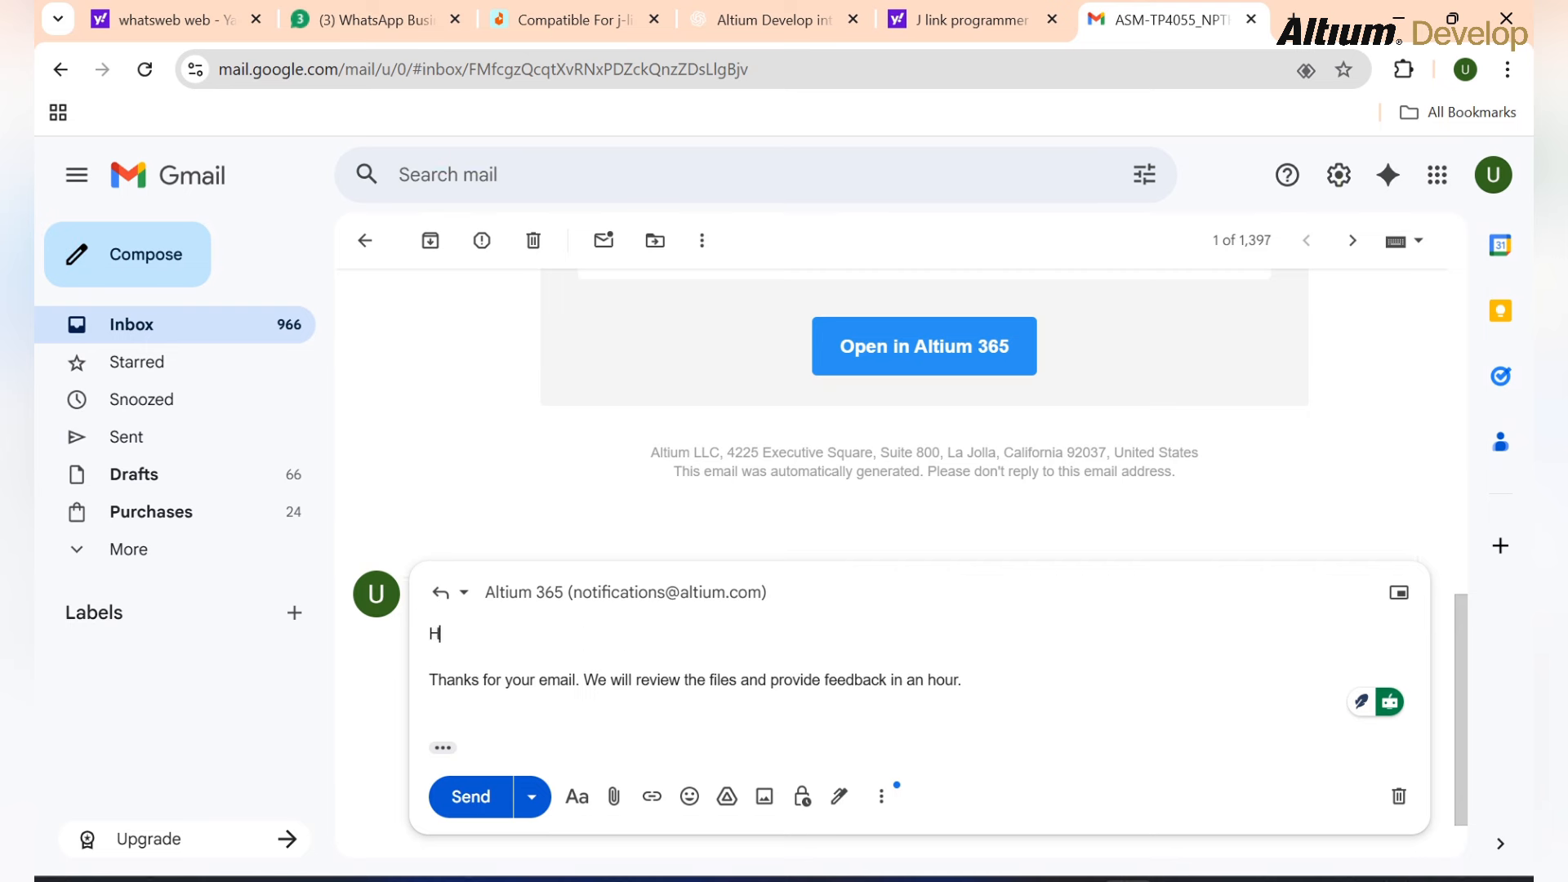
pyautogui.press('Return')
pyautogui.press('Return')
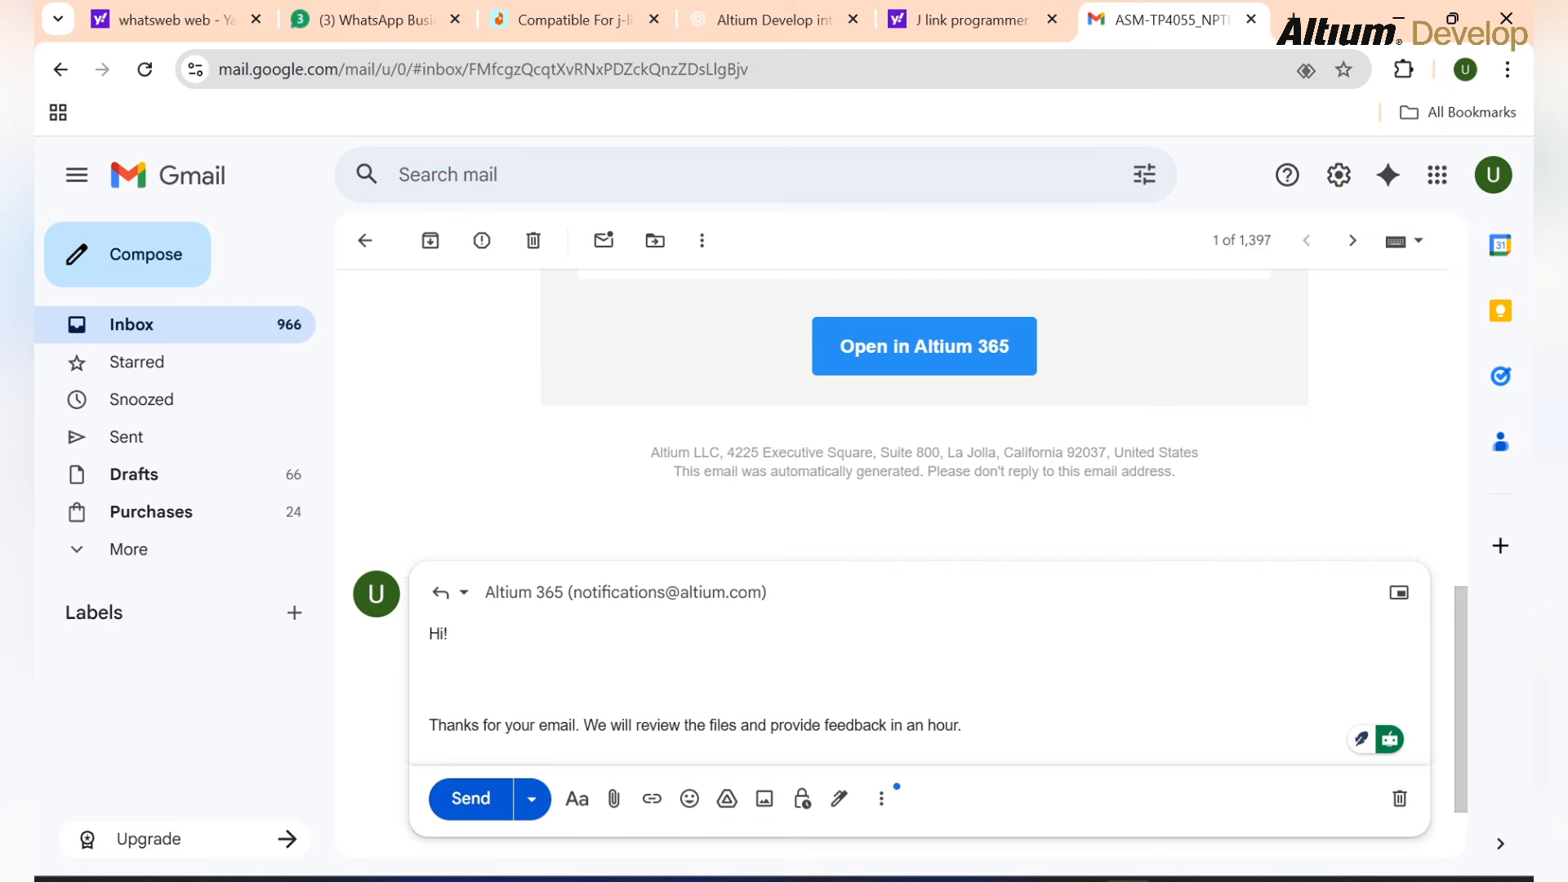
pyautogui.write('Hope you are doi')
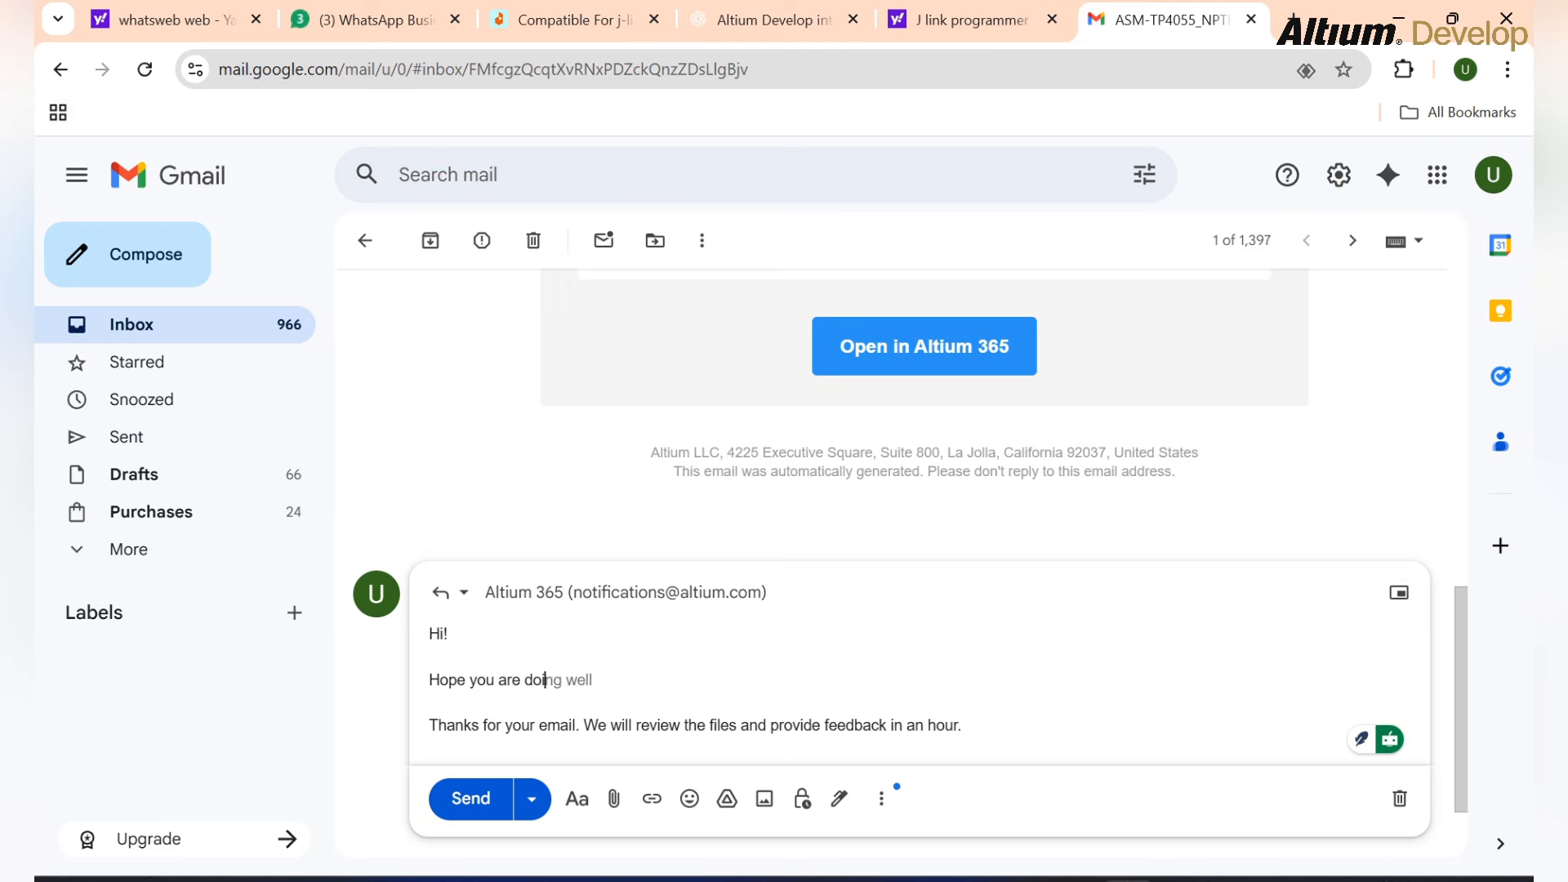
pyautogui.write('ng')
pyautogui.press('Tab')
pyautogui.write('/')
pyautogui.press('BackSpace')
pyautogui.scroll(-1, 902, 564)
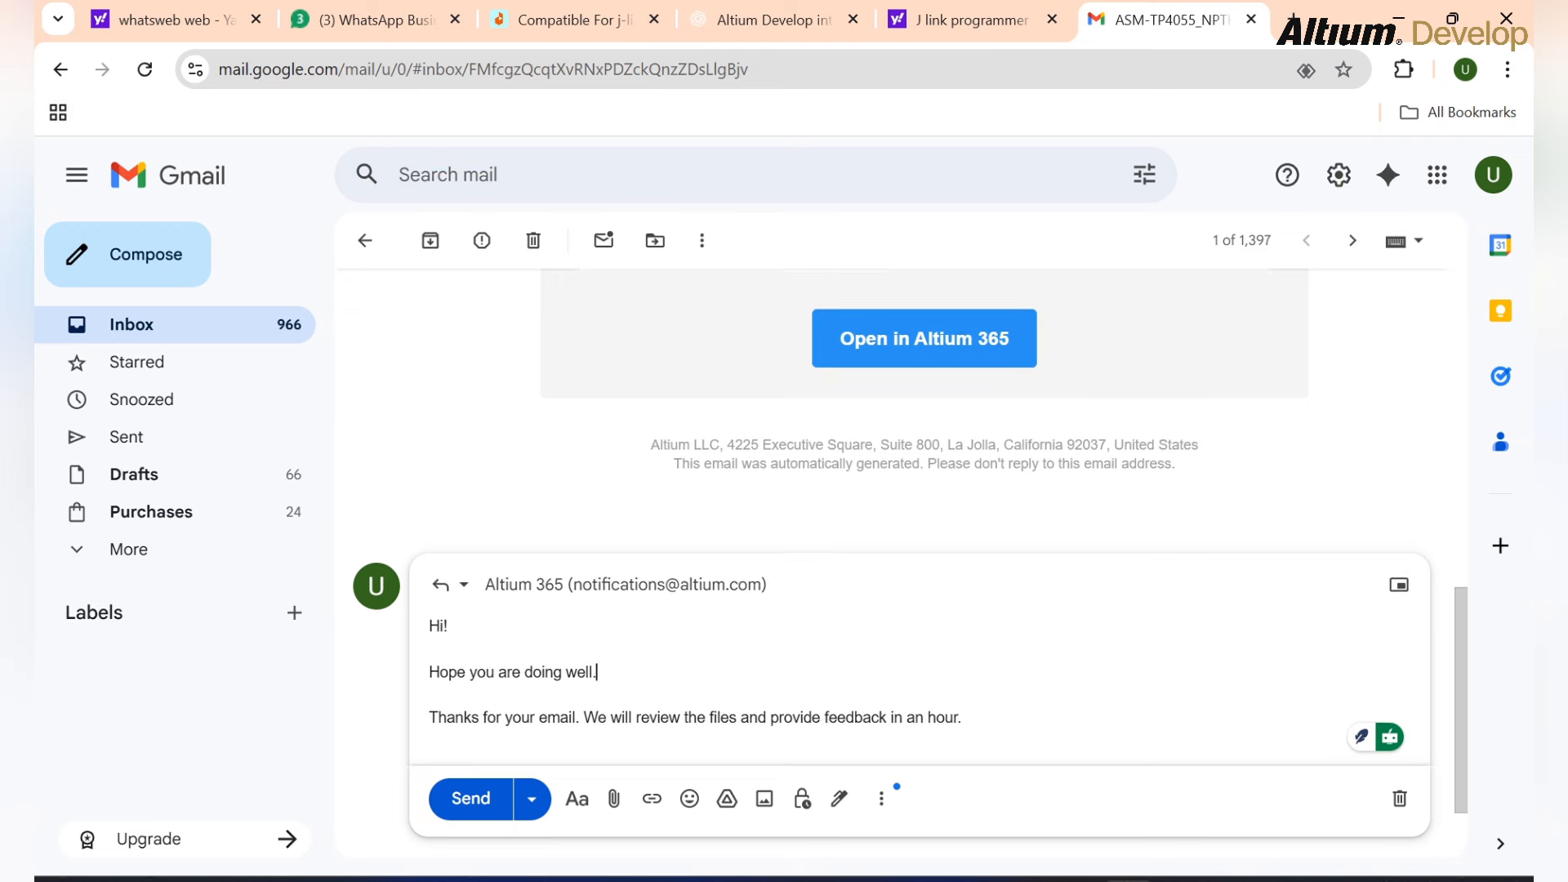
pyautogui.press('Return')
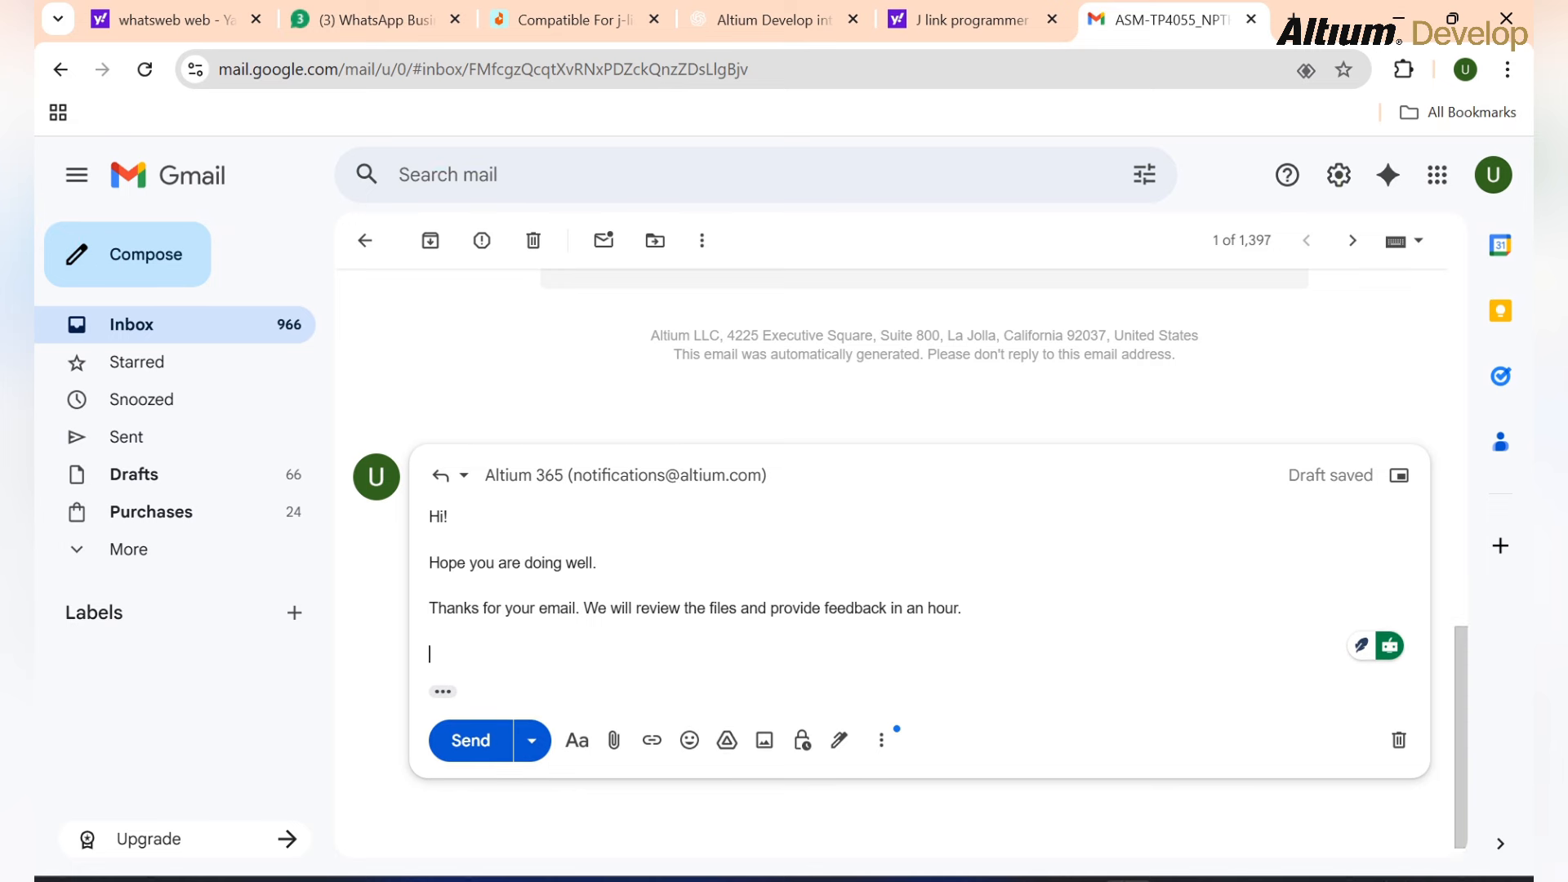
pyautogui.write('Regards')
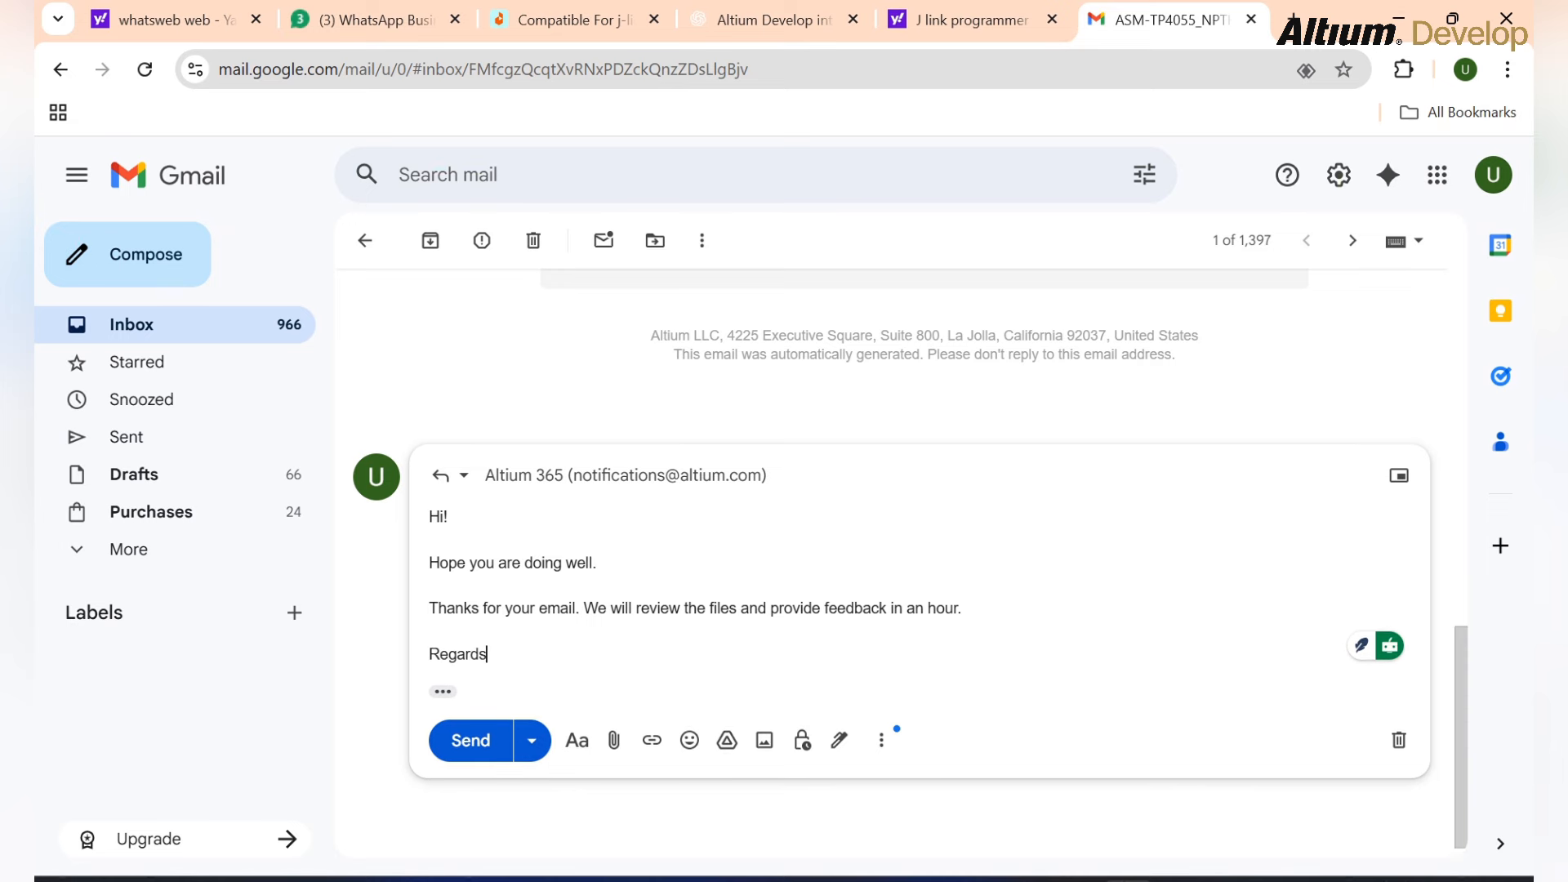
pyautogui.write('!')
# Step: Review the finished reply and send it
pyautogui.scroll(5, 923, 523)
pyautogui.scroll(-5, 923, 523)
pyautogui.scroll(10, 898, 564)
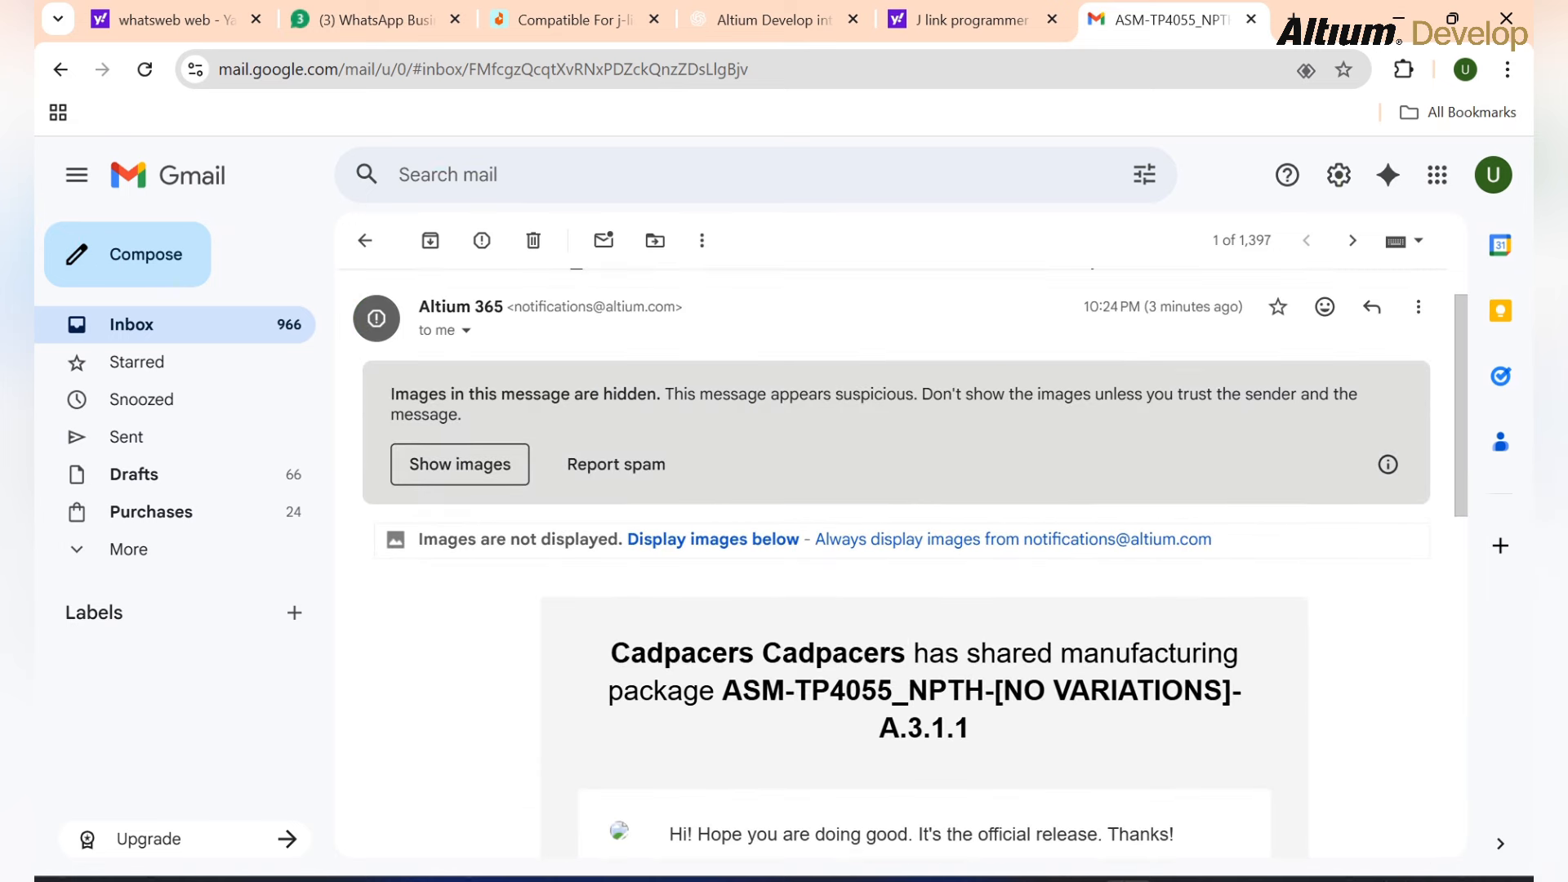
pyautogui.scroll(1, 898, 564)
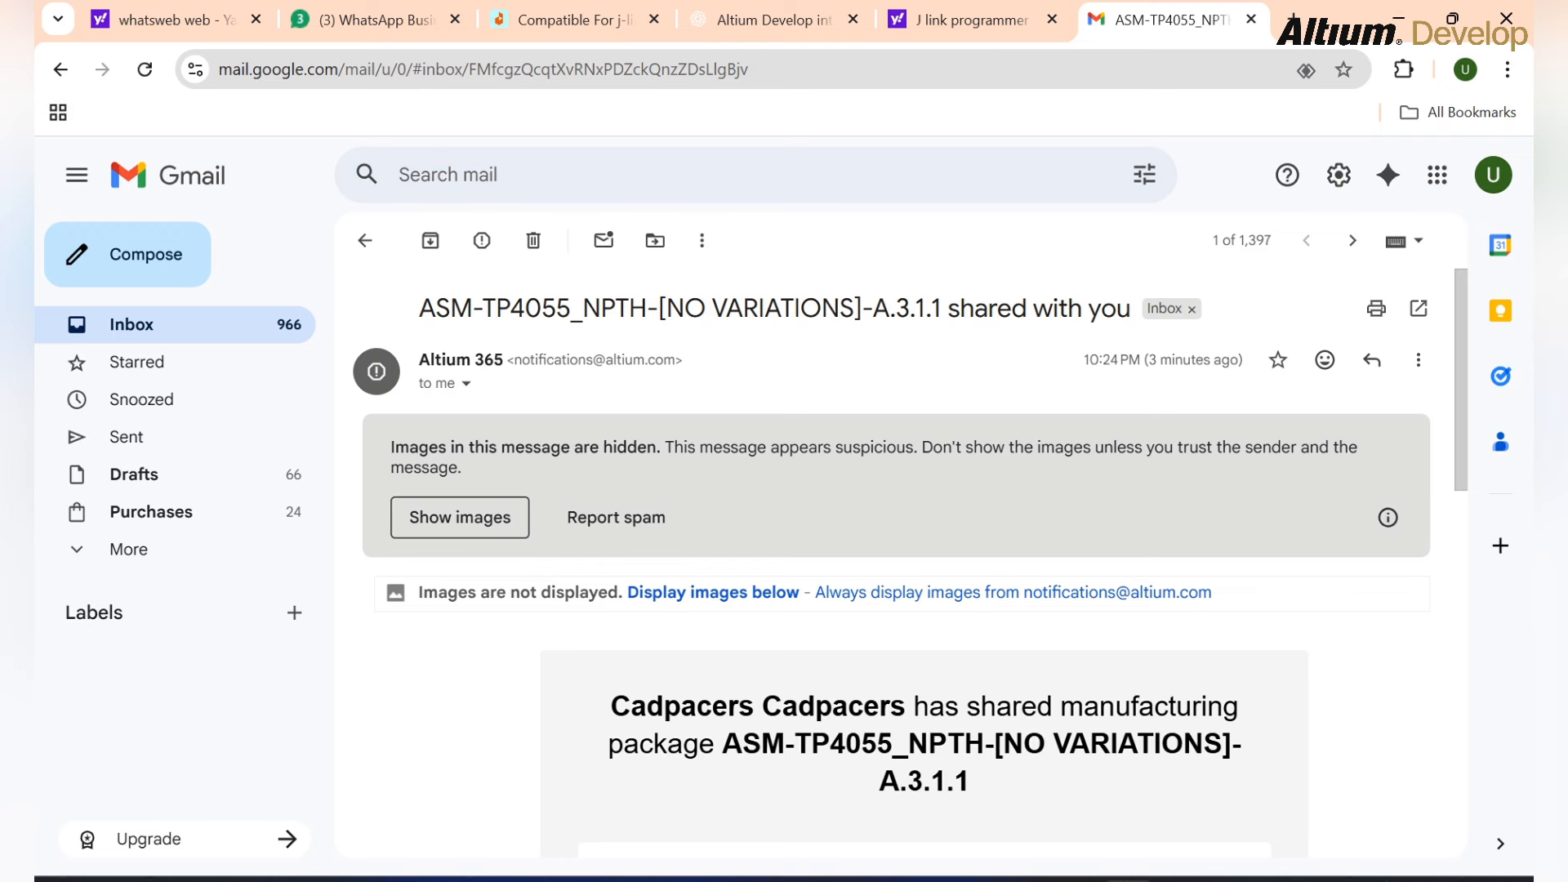
pyautogui.scroll(-10, 620, 605)
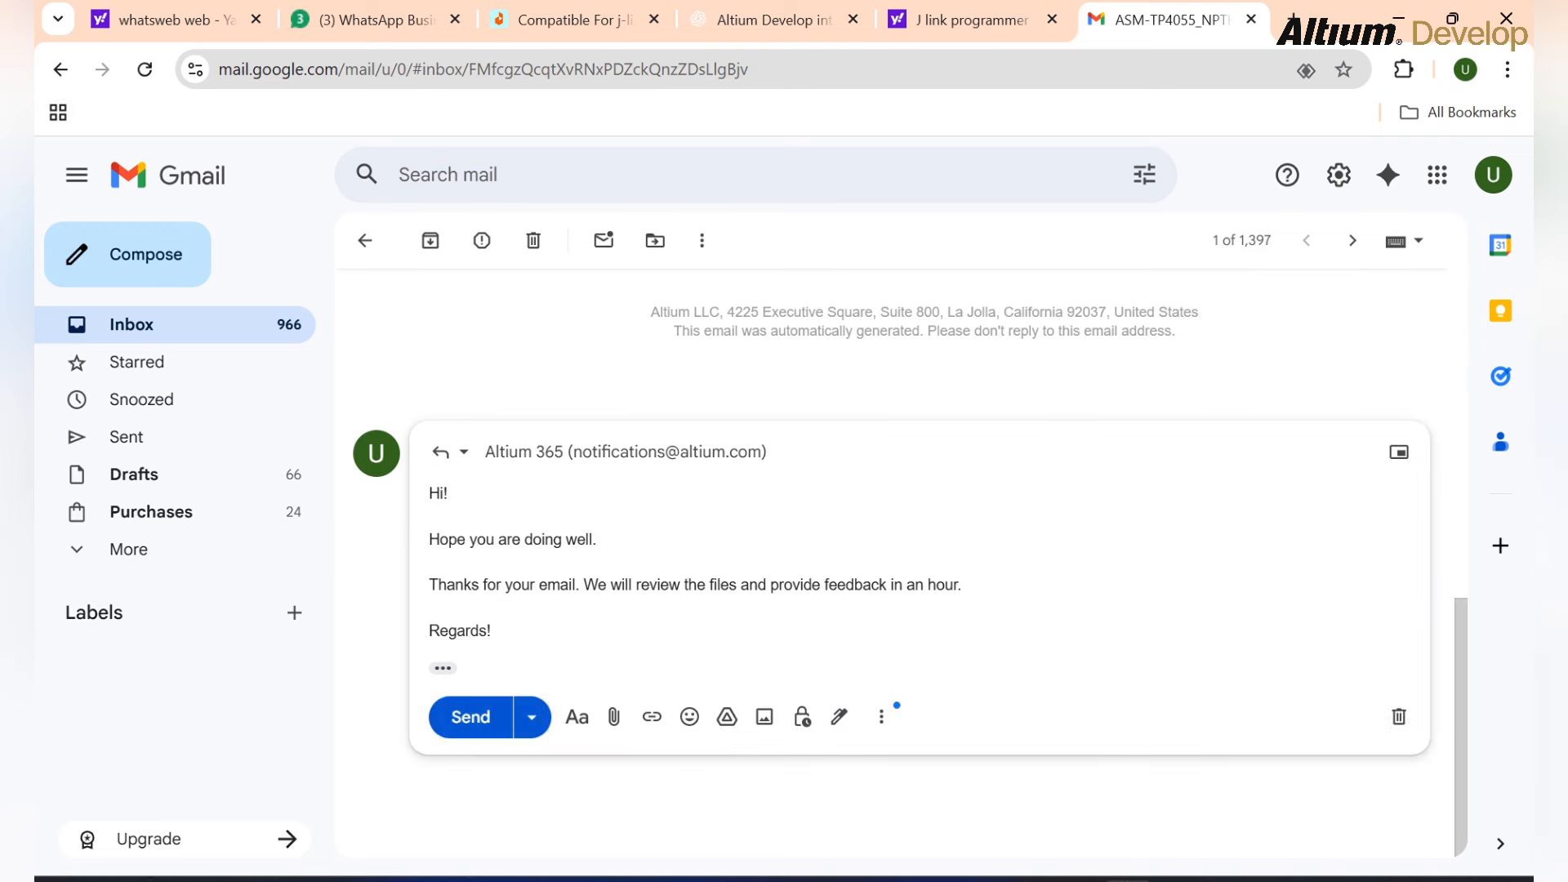
pyautogui.click(469, 718)
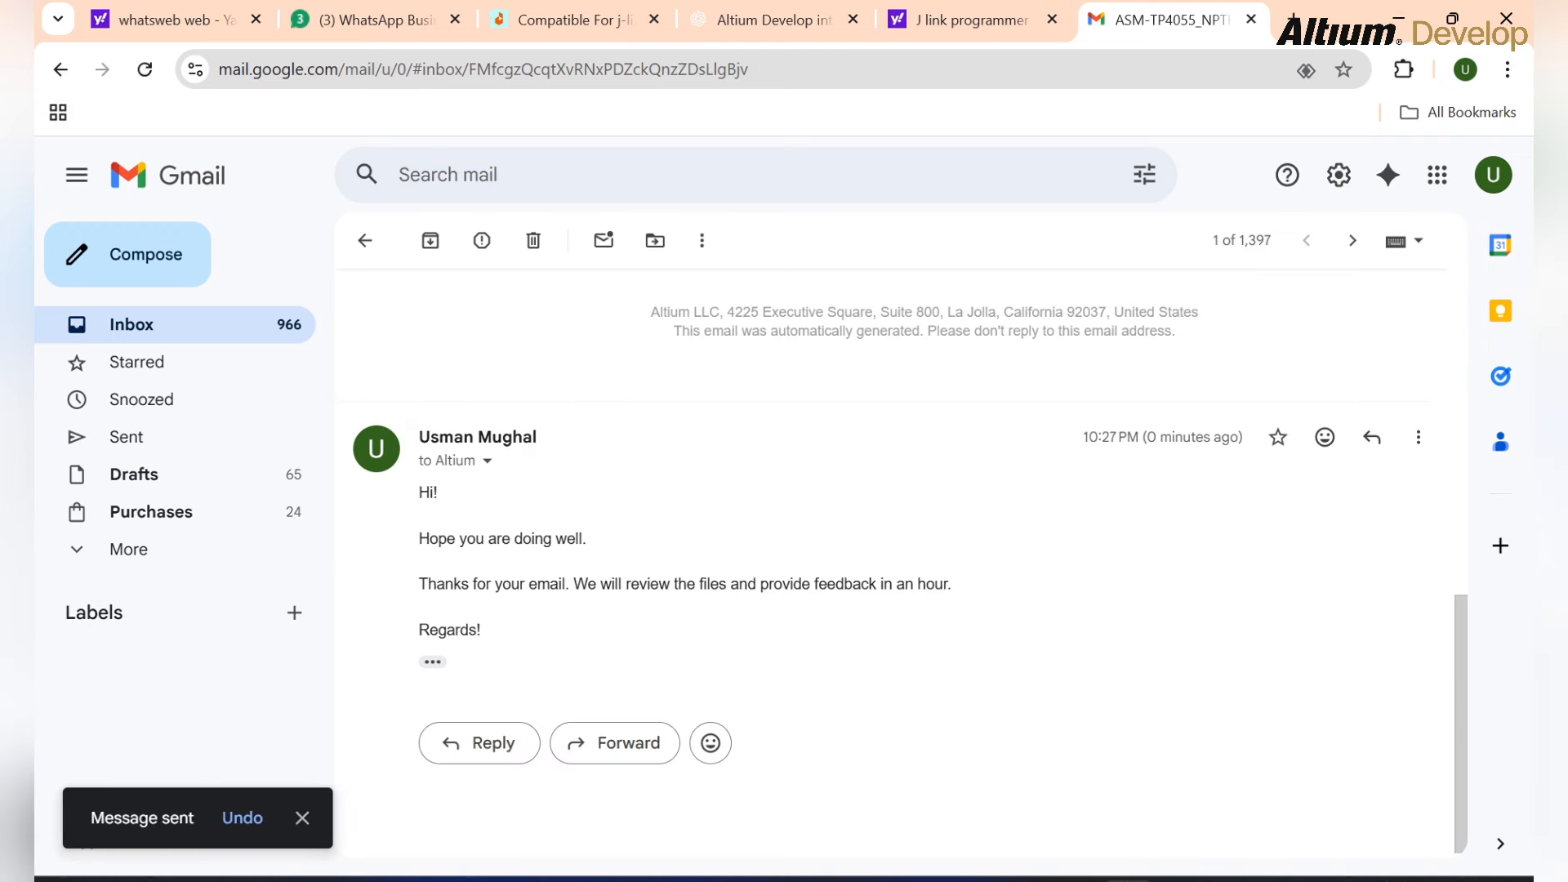
pyautogui.scroll(9, 902, 531)
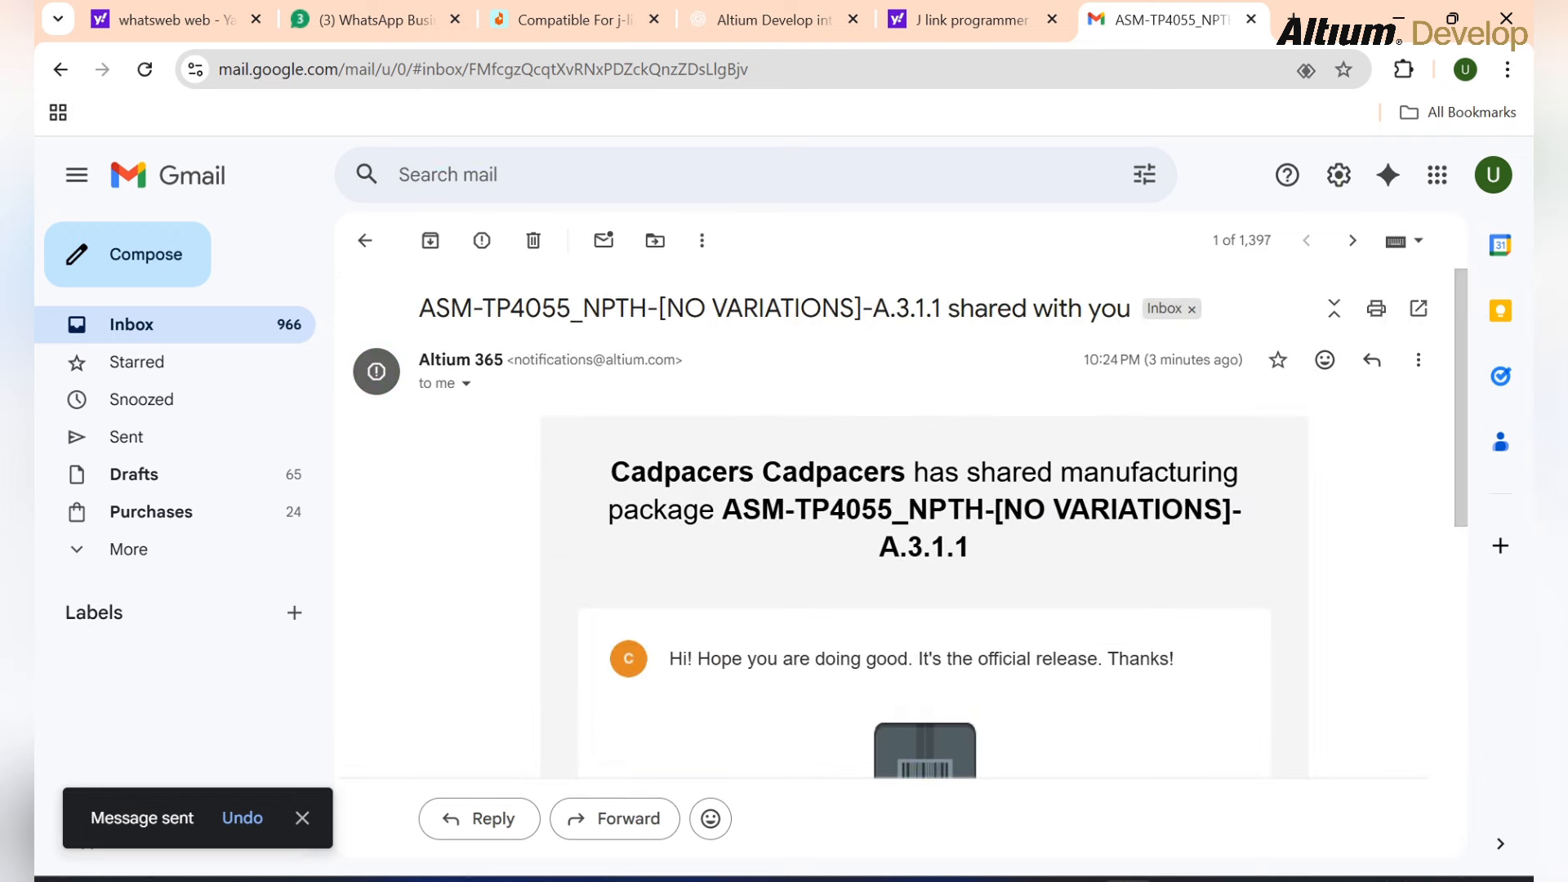
# Step: Back in Altium 365, view the TP4055_NPTH History timeline, then open the project's Tasks page
pyautogui.click(1025, 880)
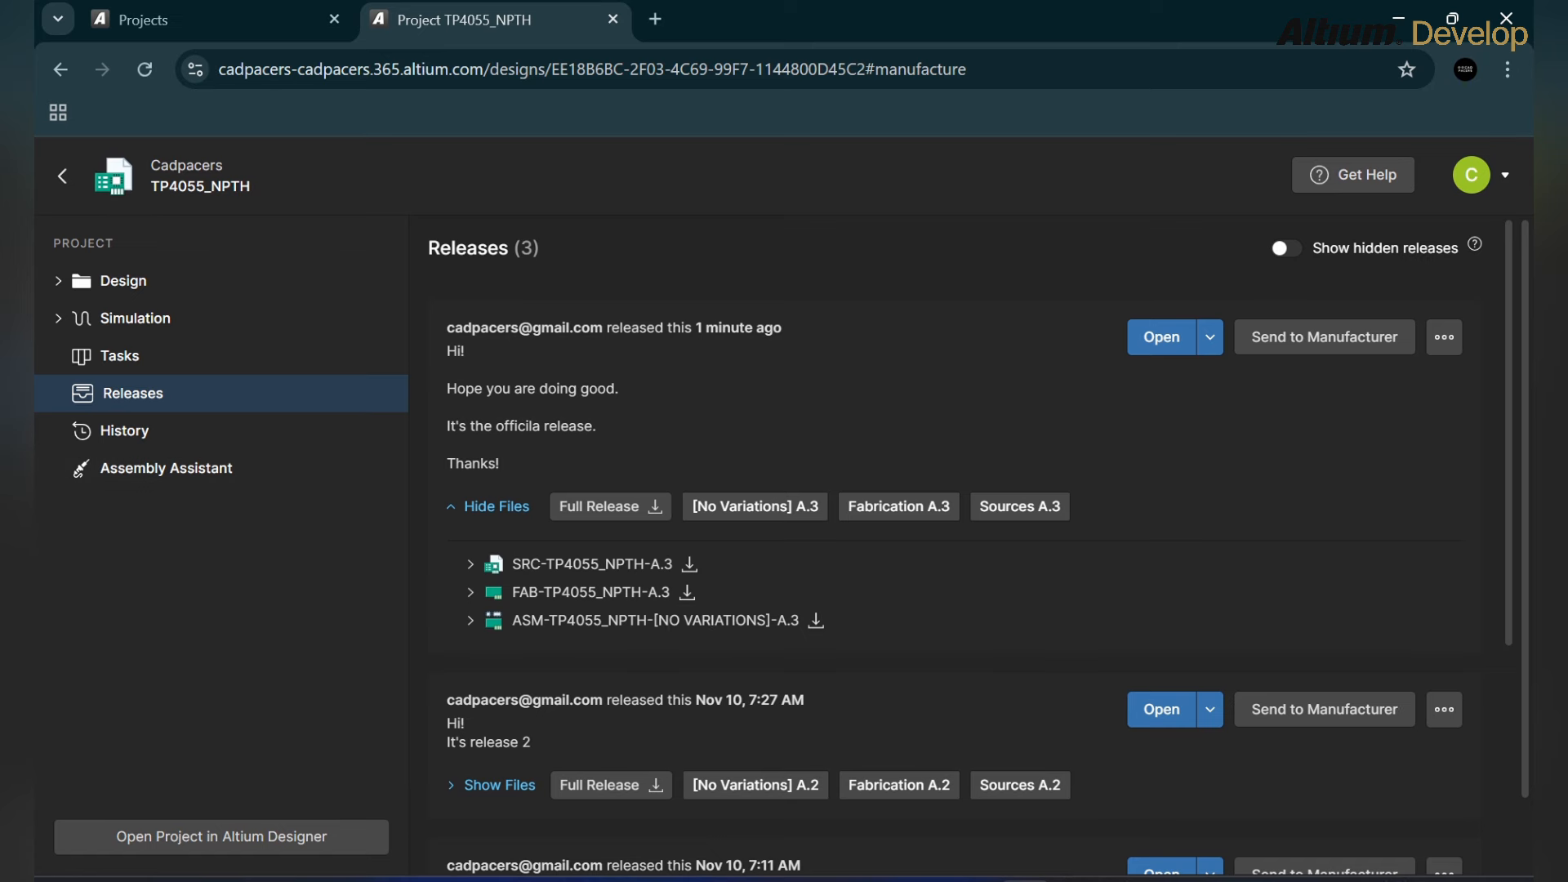
pyautogui.click(1472, 175)
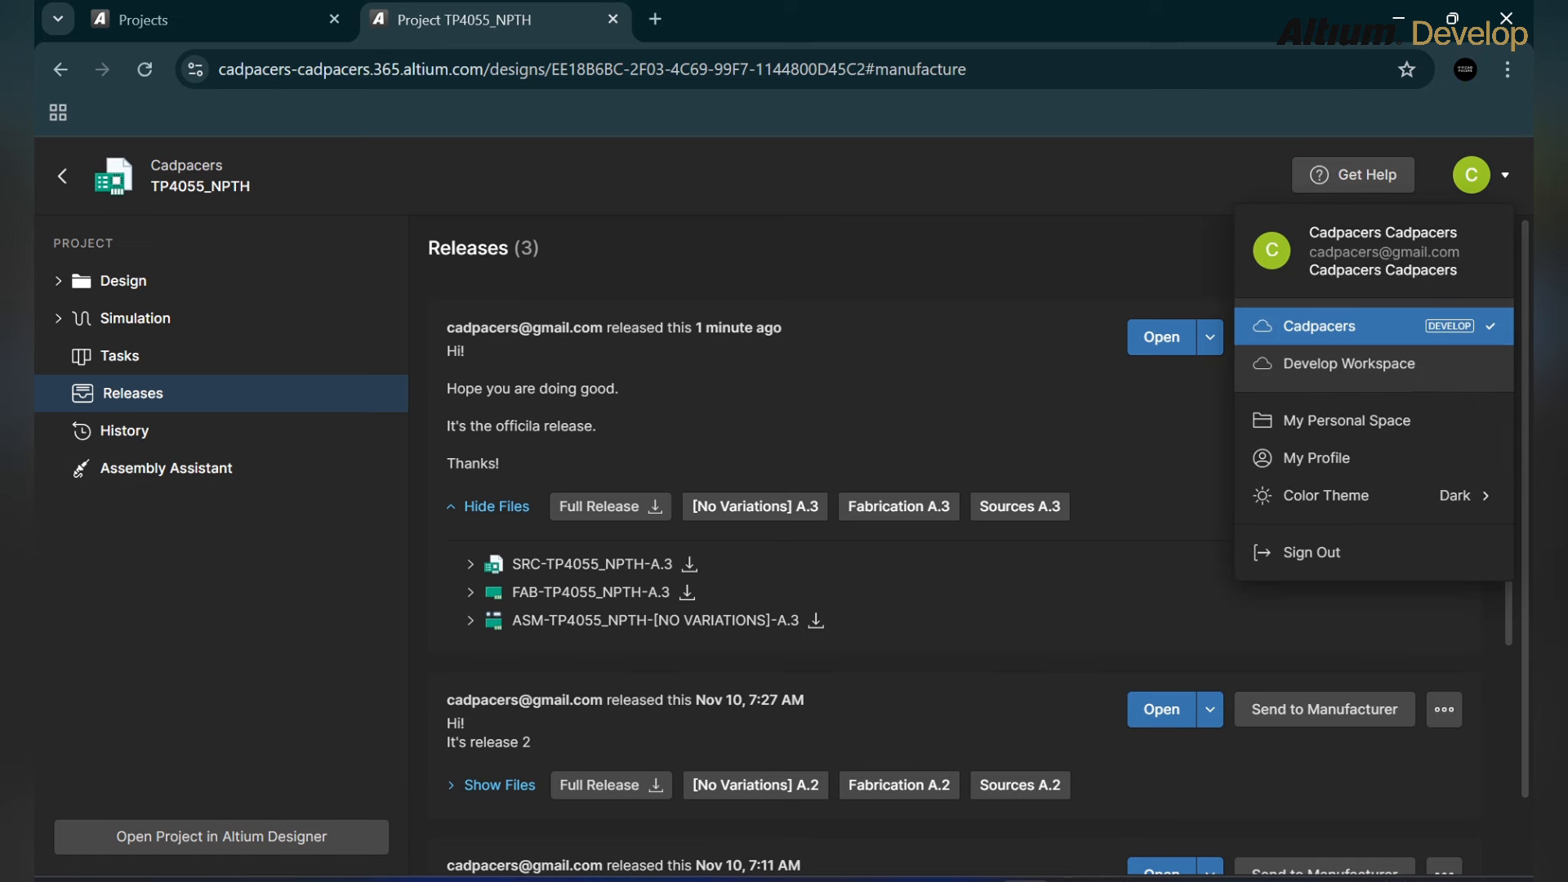
pyautogui.scroll(-4, 948, 547)
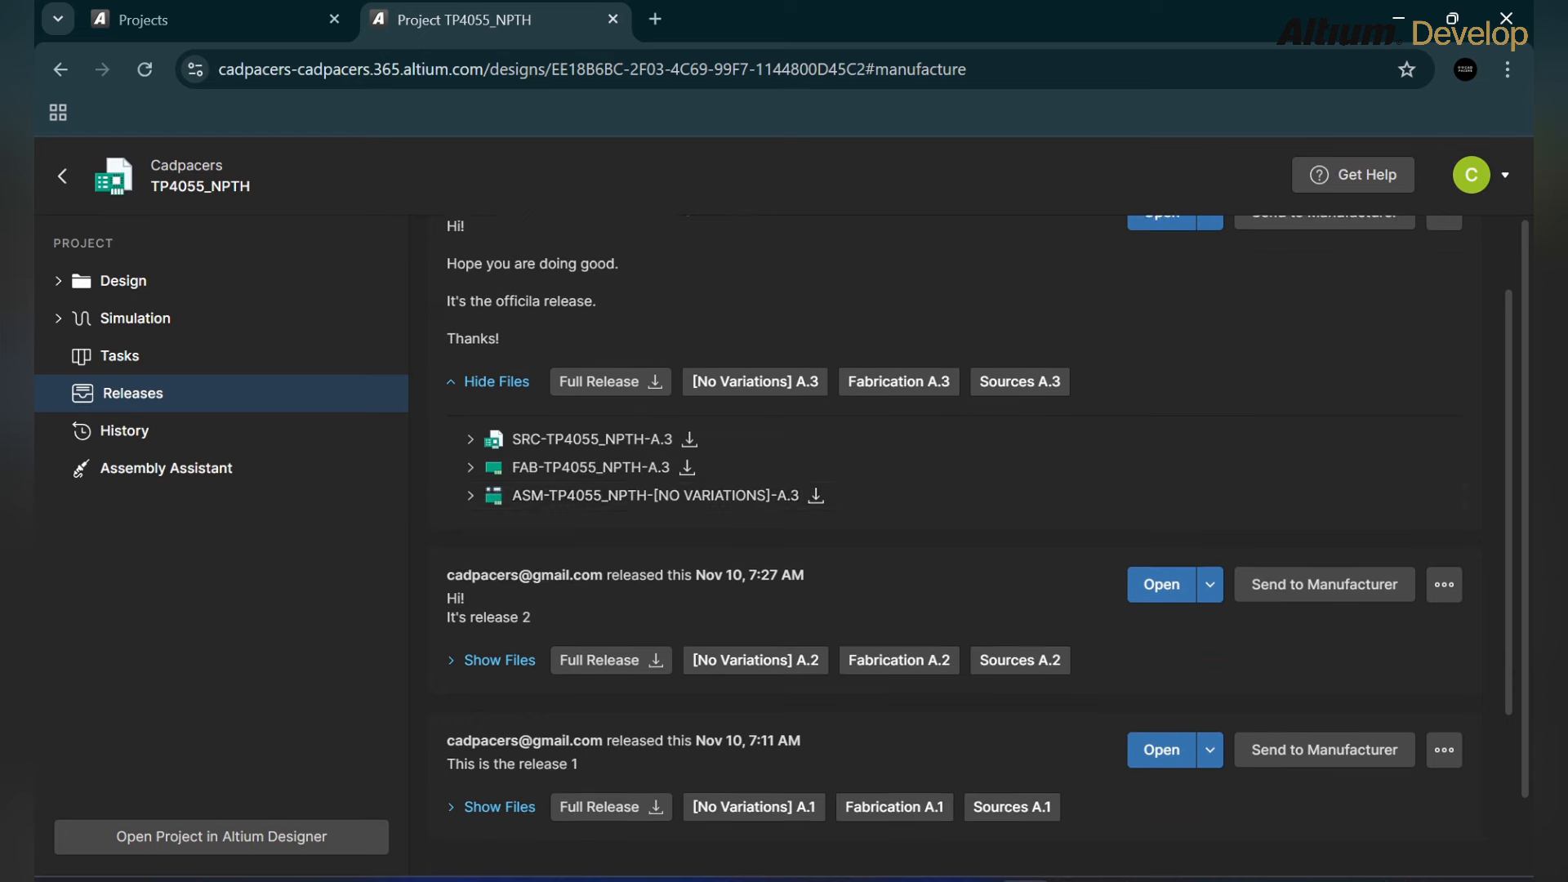
pyautogui.scroll(-3, 947, 547)
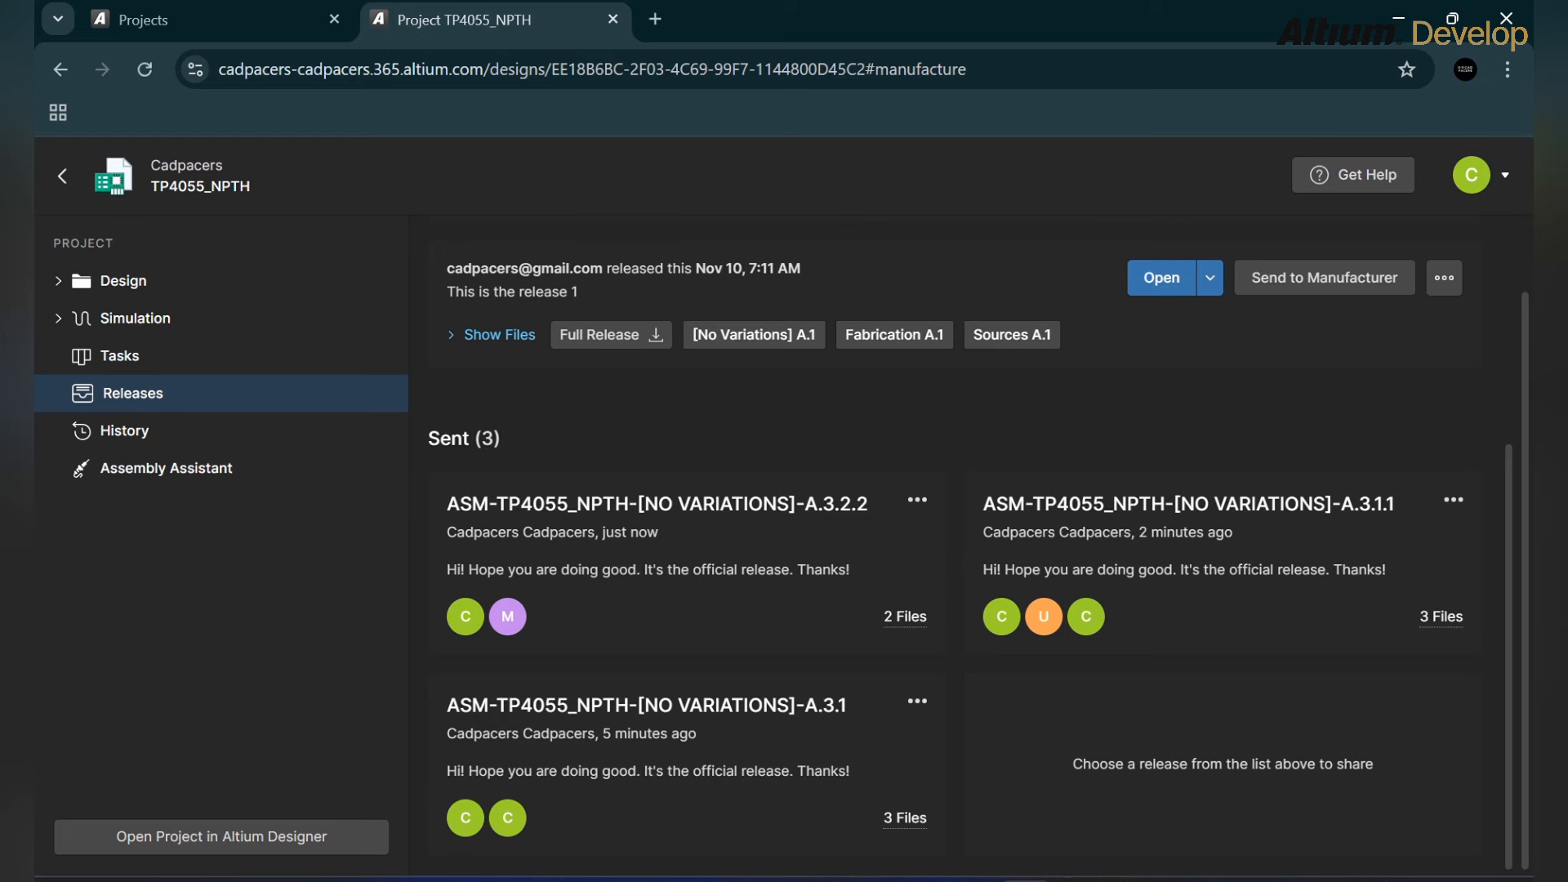
pyautogui.scroll(6, 948, 547)
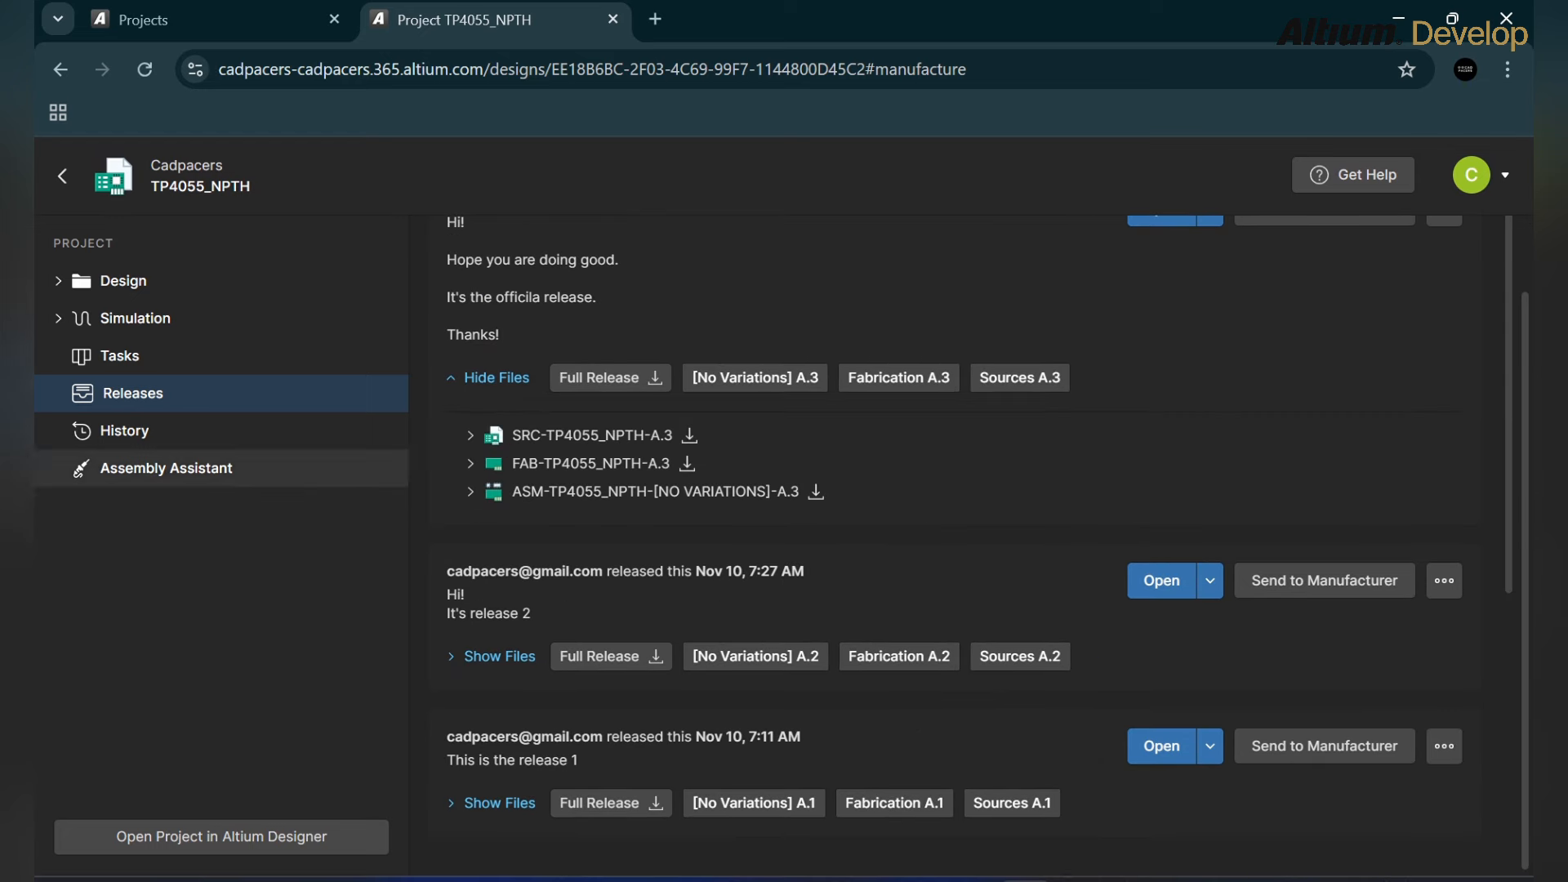
pyautogui.click(124, 431)
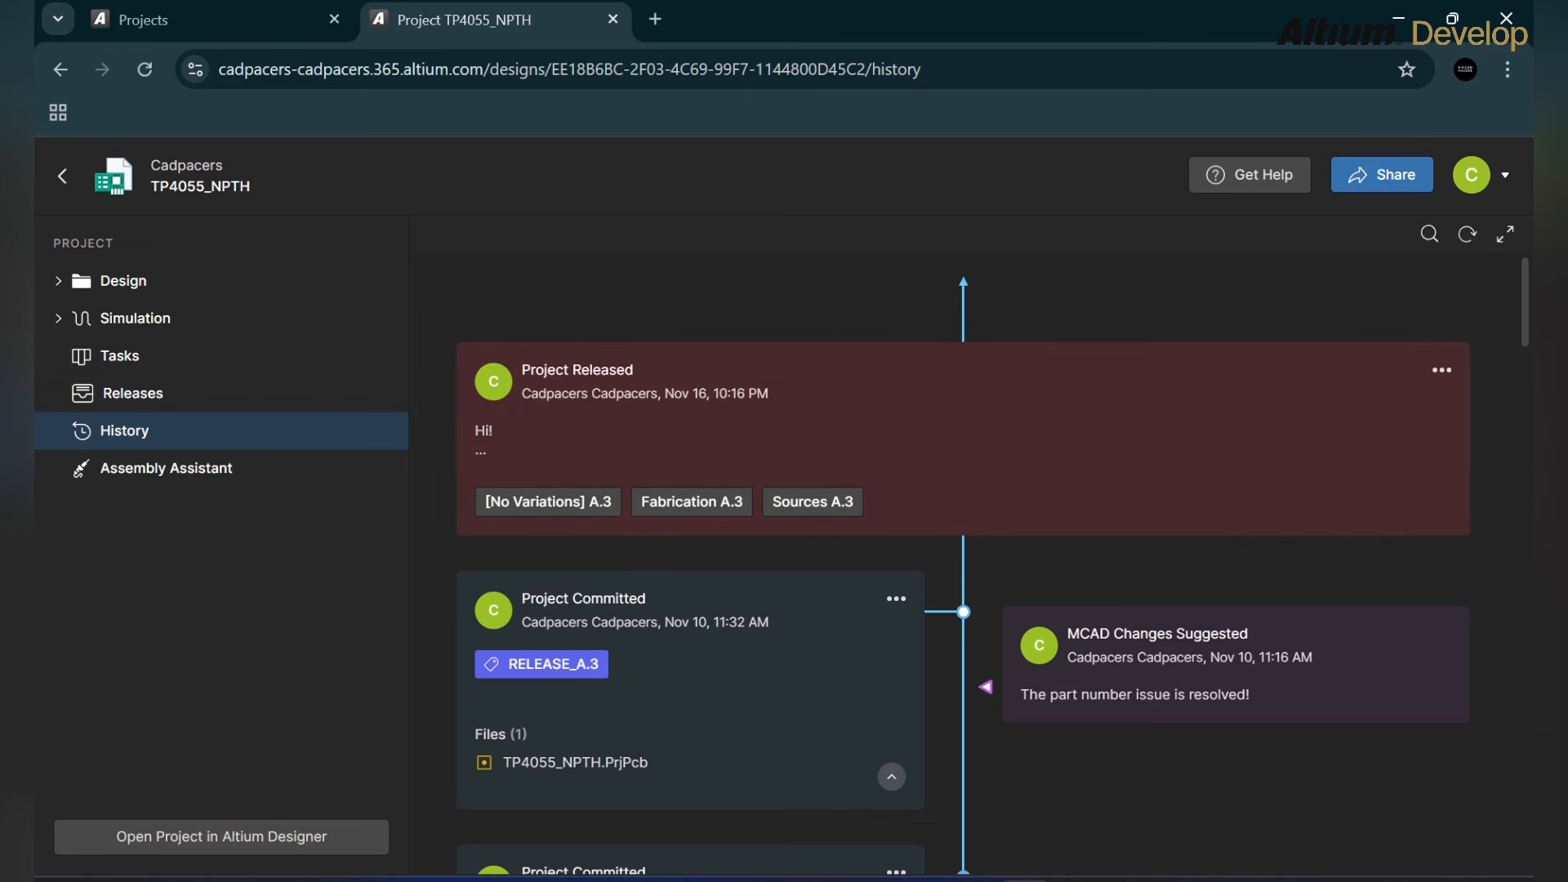
pyautogui.click(120, 356)
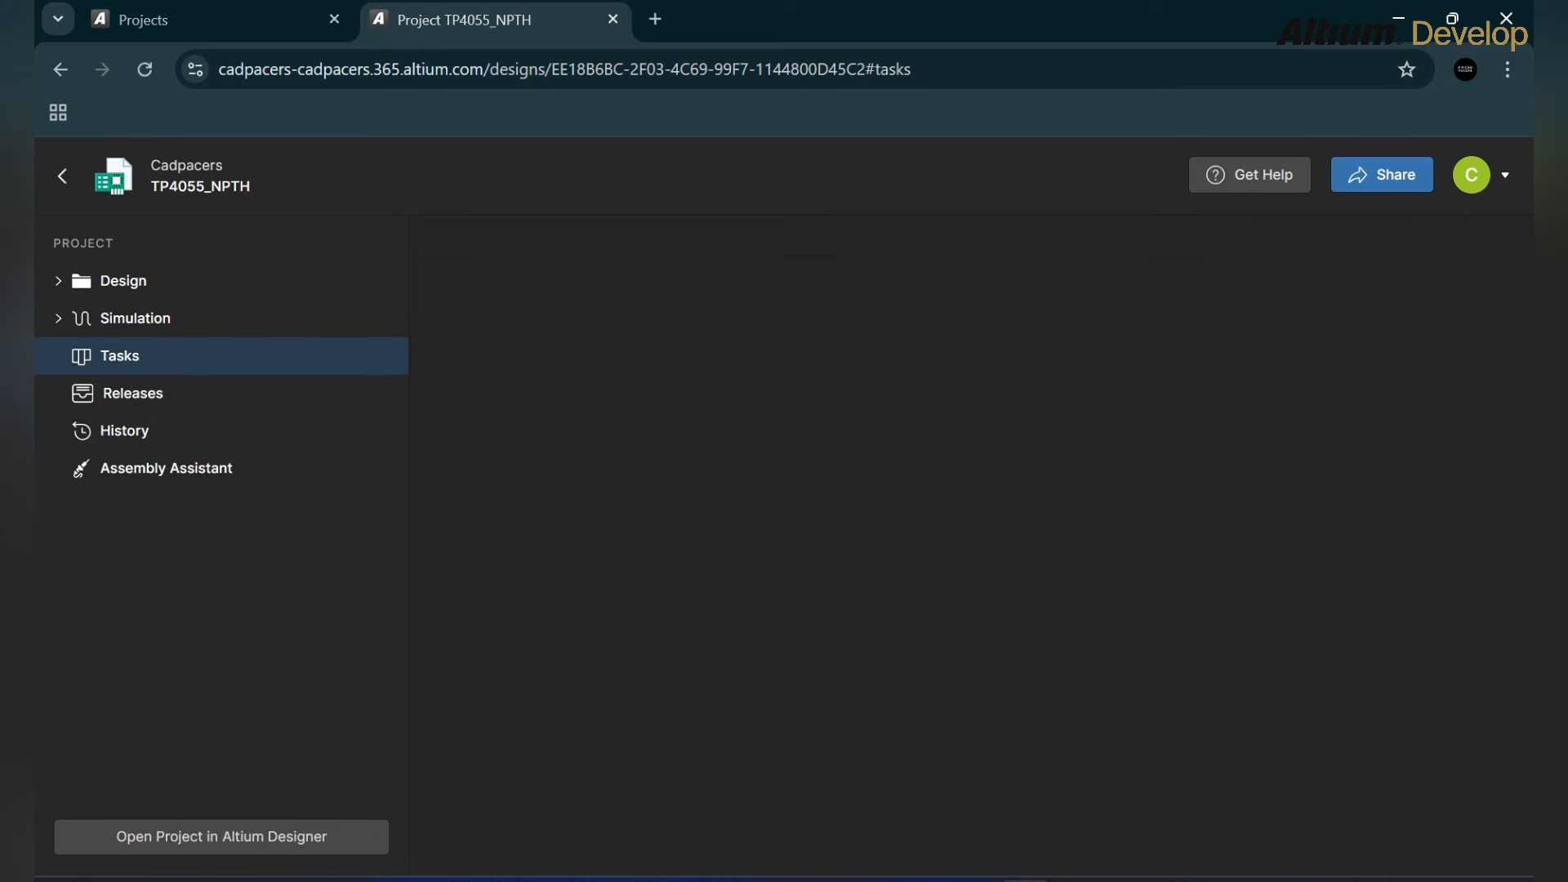